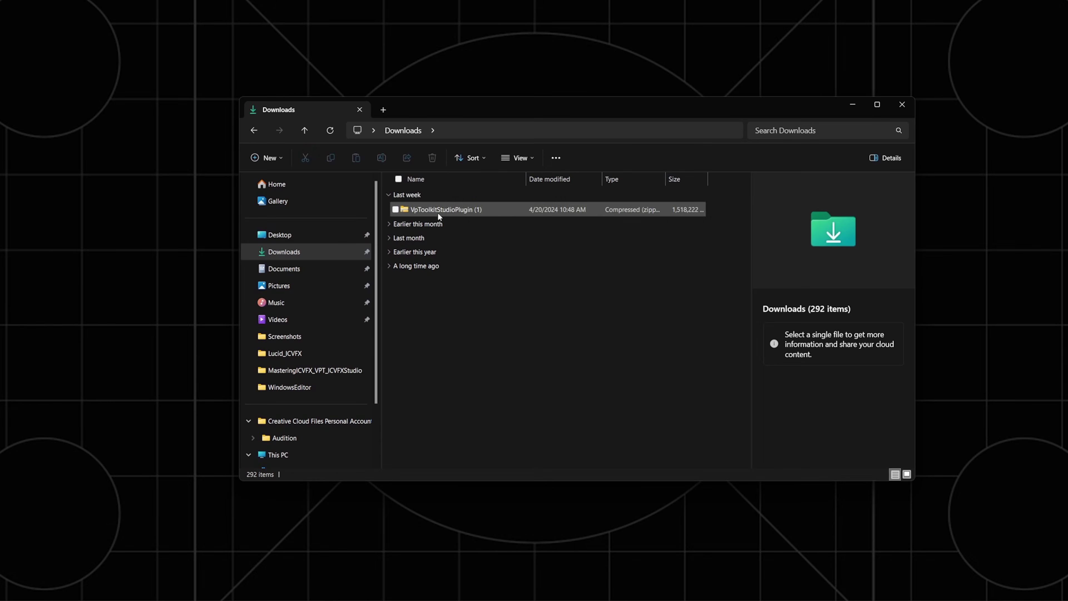
Extract the VpToolkitStudioPlugin (1) zip archive to its default destination folder in Downloads.
click(437, 211)
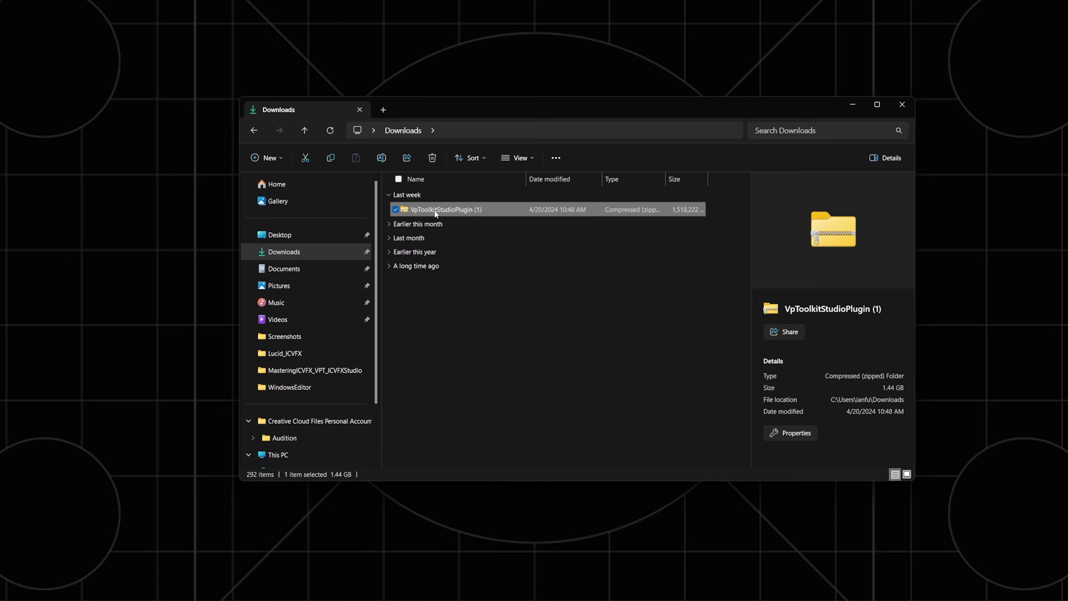
right_click(436, 209)
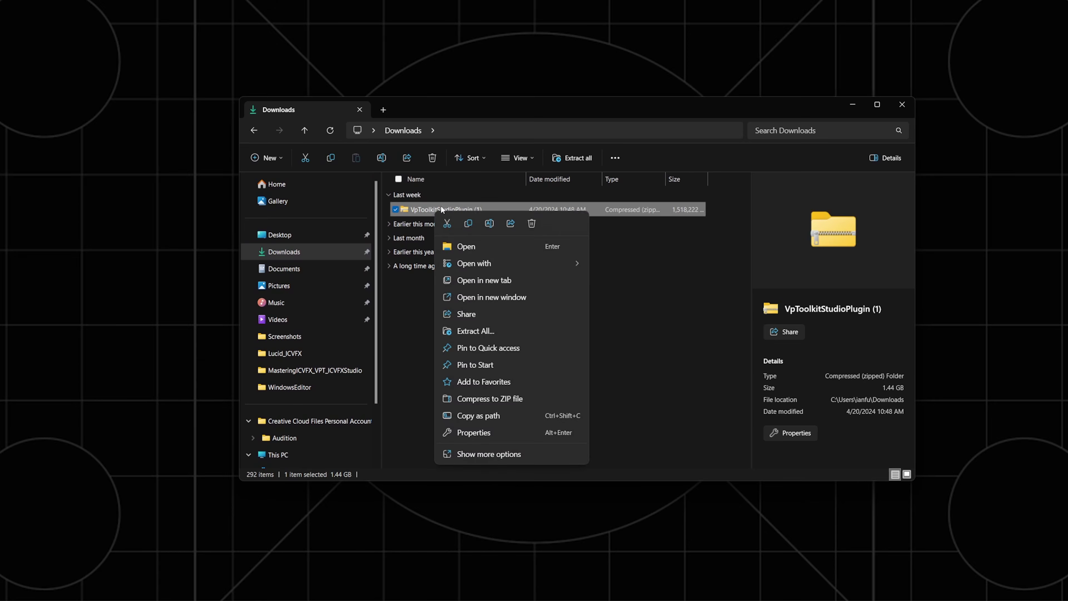
click(477, 332)
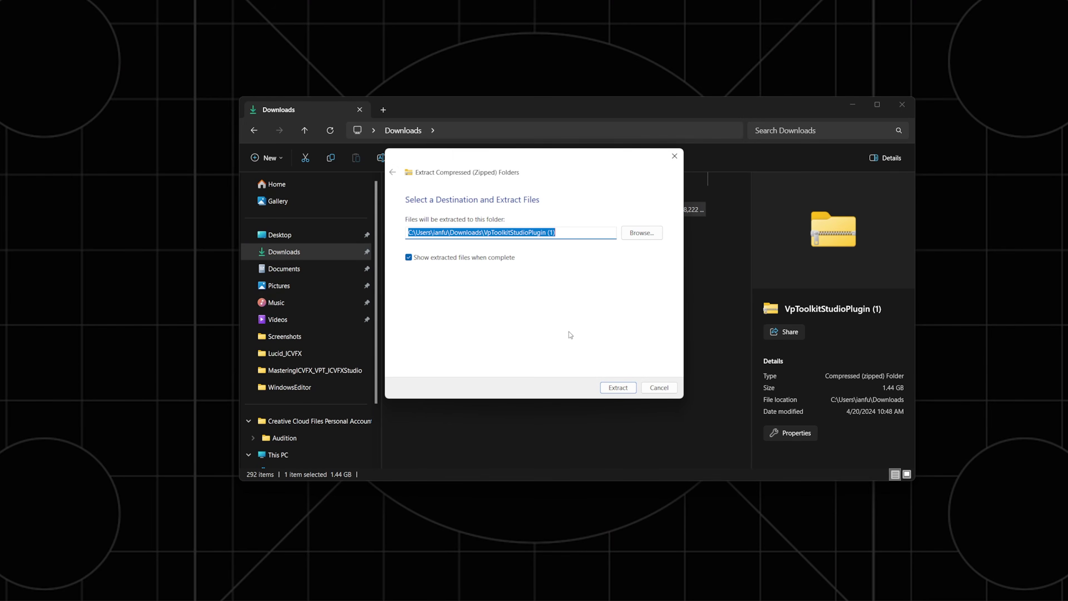
click(618, 387)
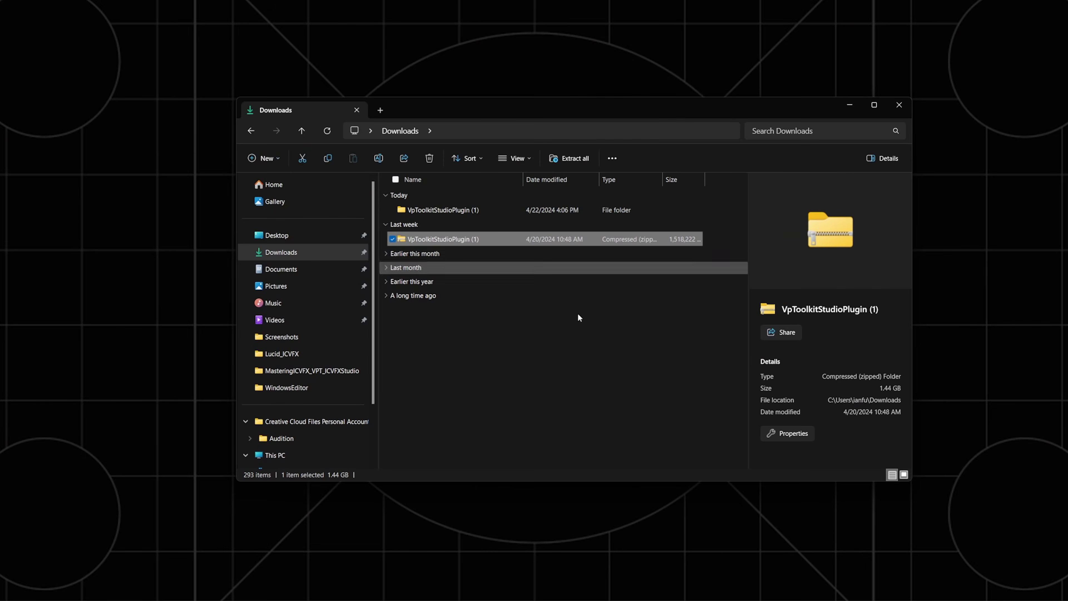
Open the extracted VpToolkitStudioPlugin (1) folder and copy the VpToolkitStudioPlugin folder inside it.
click(578, 318)
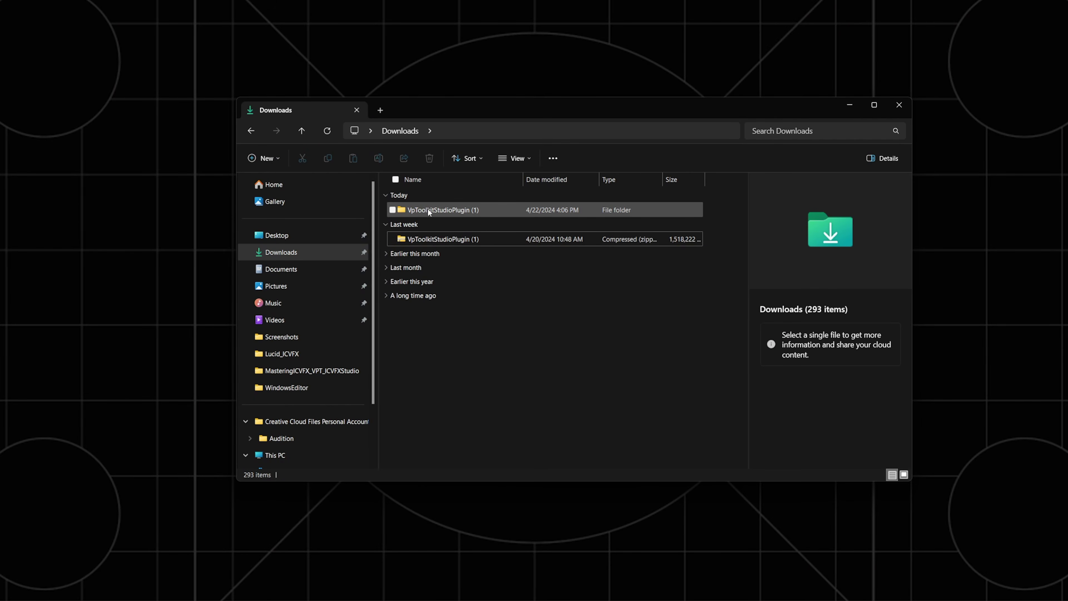
double_click(456, 206)
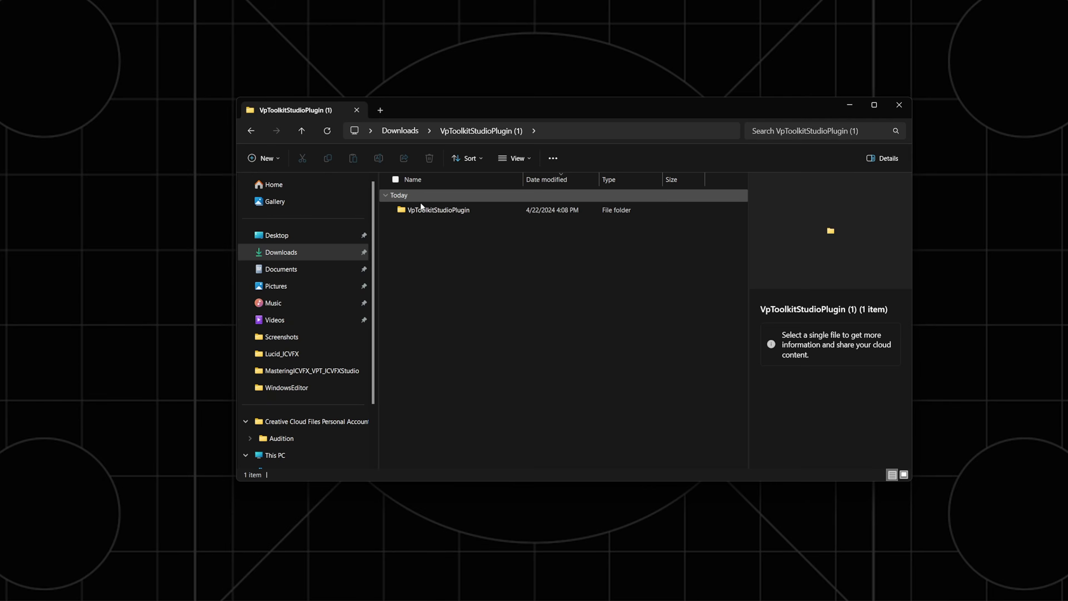
right_click(429, 211)
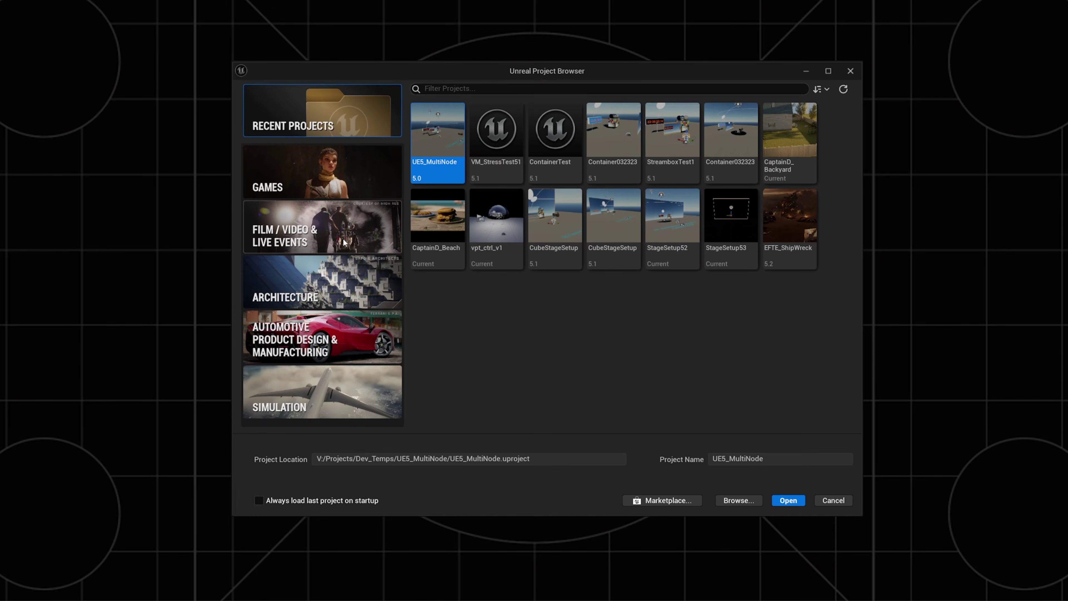
Browse the Film / Video & Live Events templates in the Unreal Project Browser.
click(319, 239)
click(618, 127)
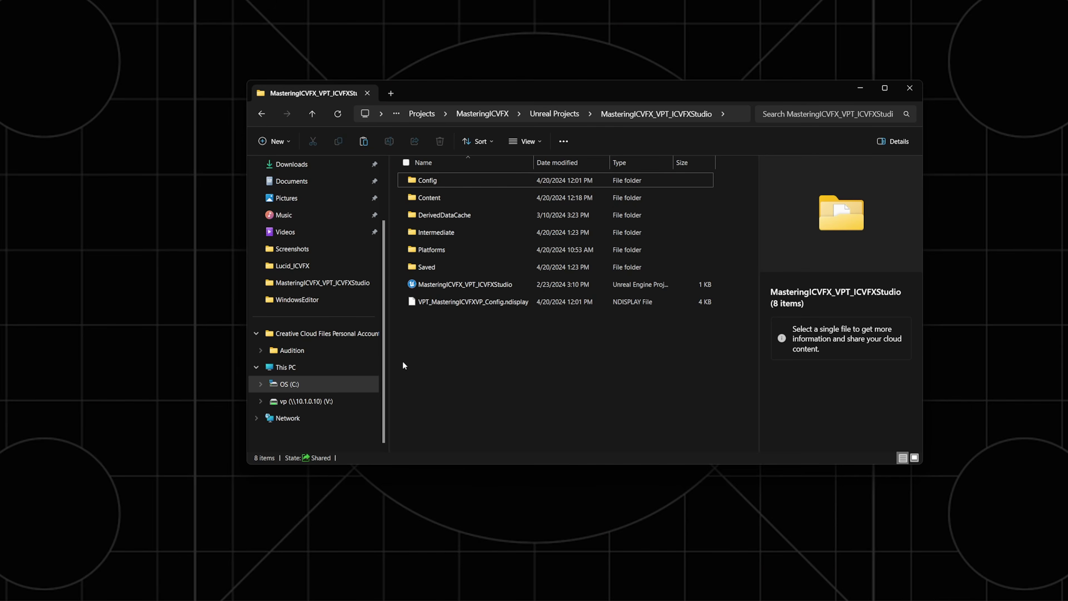
Create a new folder named Plugins in the MasteringICVFX_VPT_ICVFXStudio project folder.
right_click(402, 361)
mouse_move(519, 455)
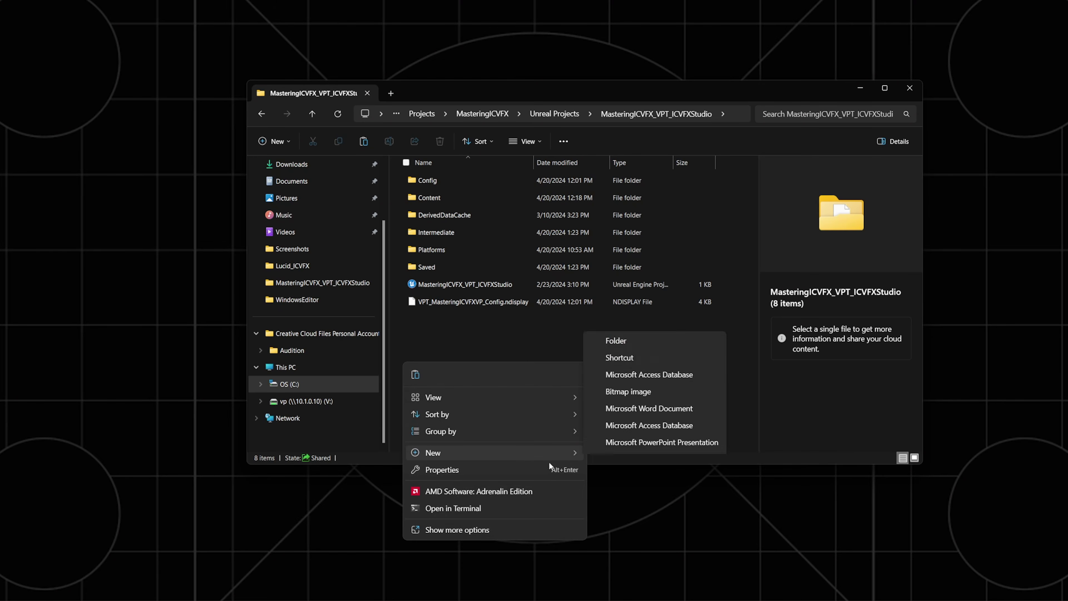
click(626, 263)
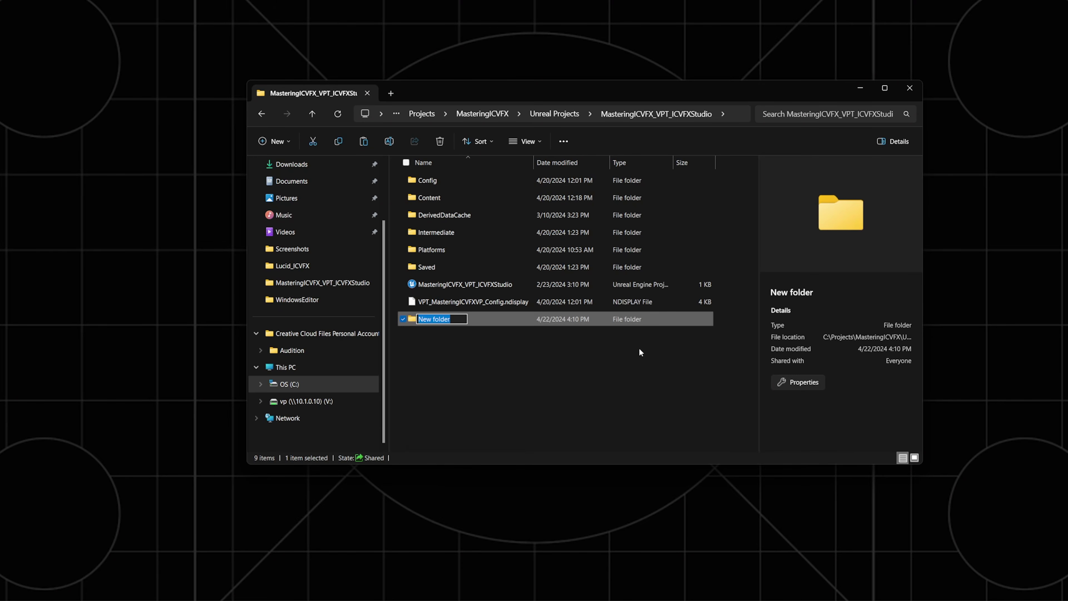
text(PLugins)
key(Left)
key(Left)
key(Left)
key(Left)
key(Left)
key(BackSpace)
text(l)
click(523, 382)
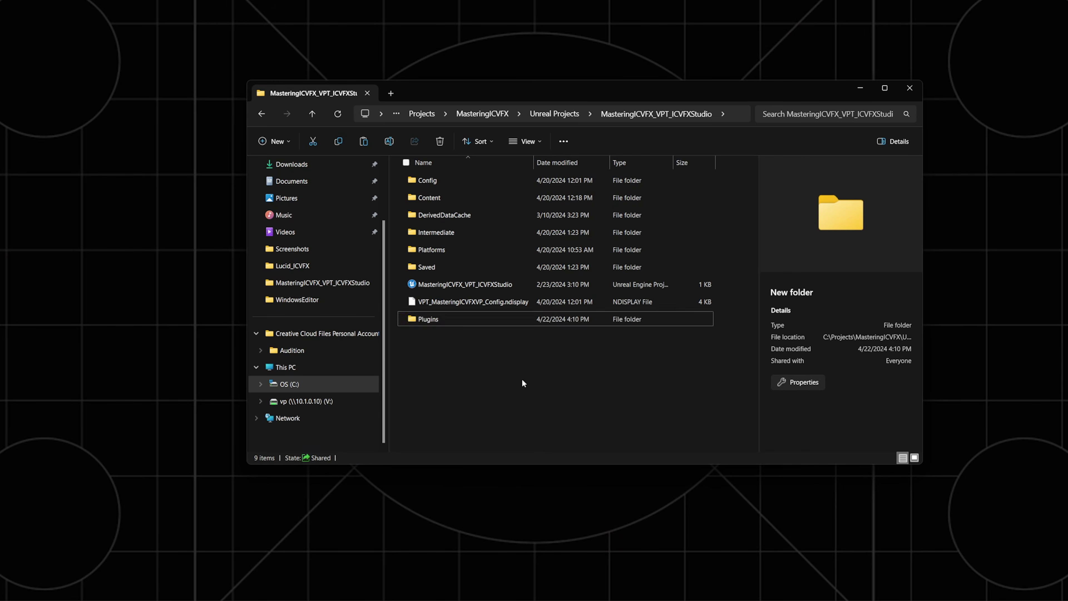
Paste the copied VpToolkitStudioPlugin folder into the project's Plugins folder.
double_click(441, 318)
right_click(465, 240)
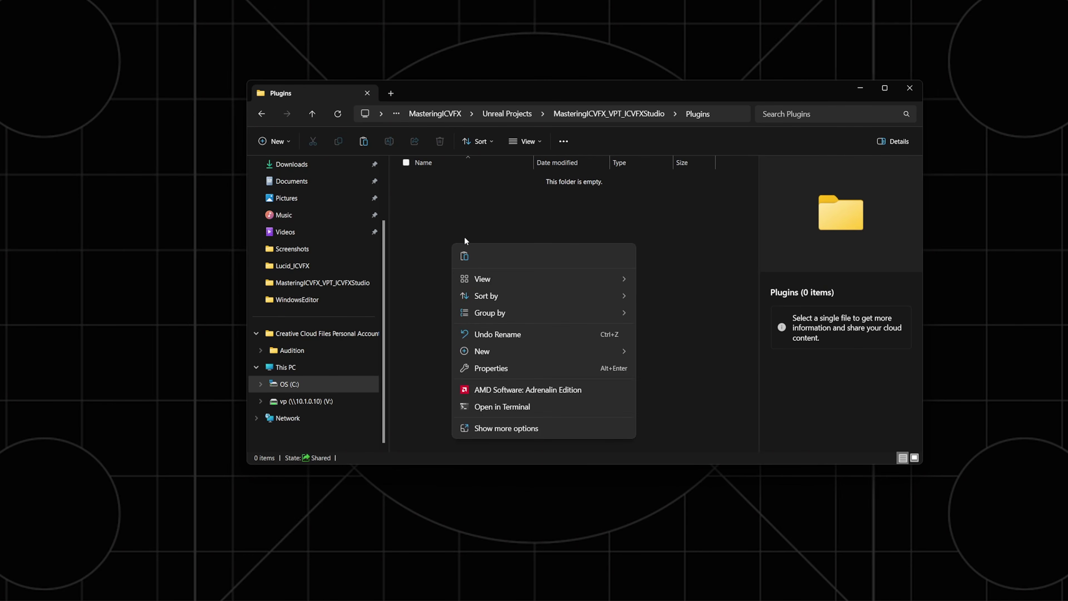
click(465, 257)
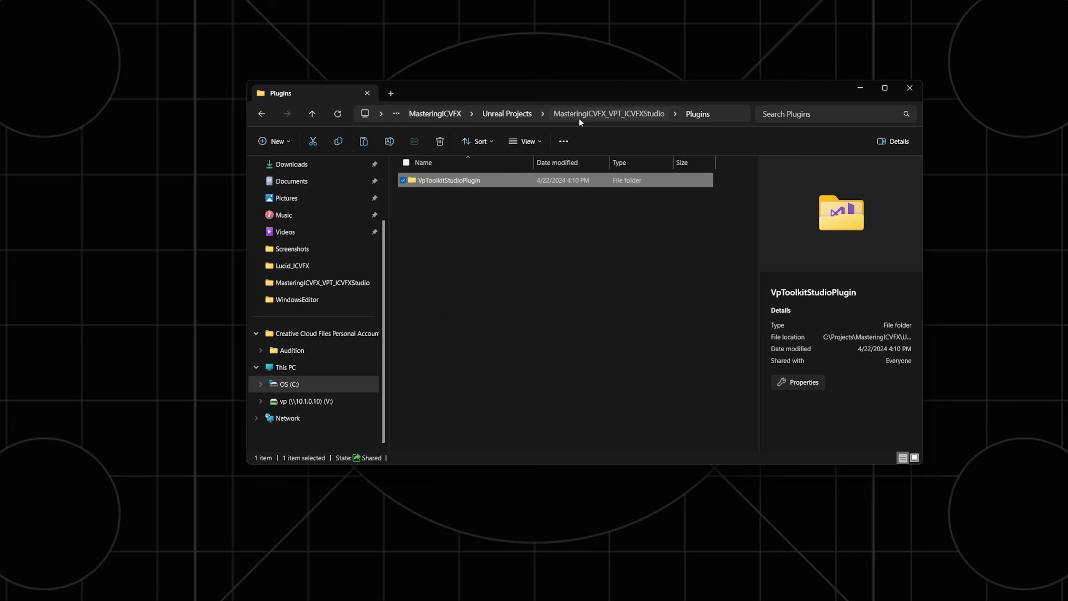
Return to the project folder and open the MasteringICVFX_VPT_ICVFXStudio project file in Unreal Editor.
click(582, 114)
double_click(457, 301)
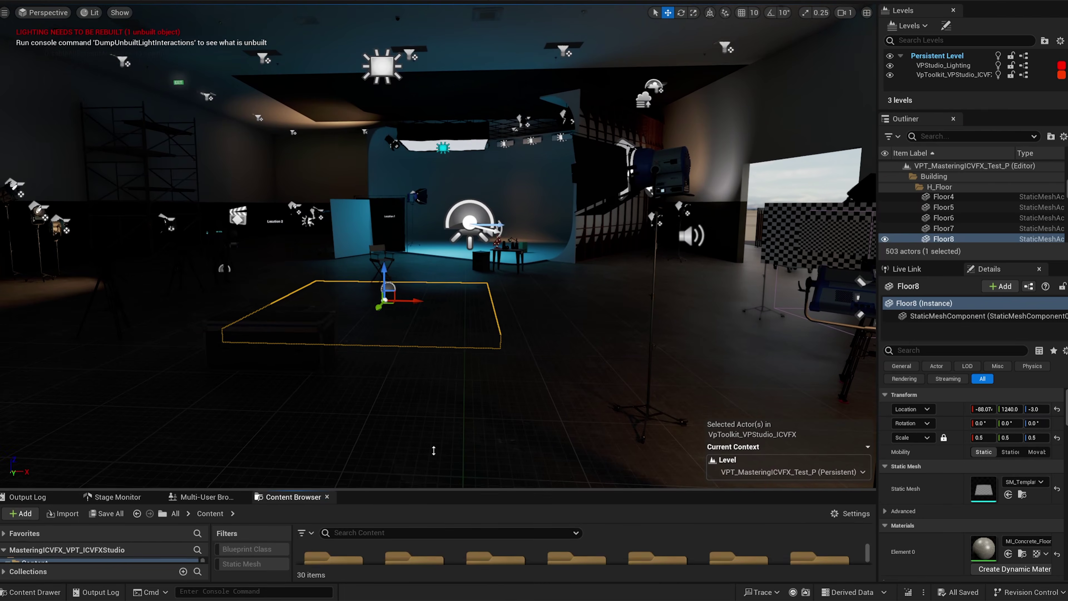
Enlarge the Content Browser, open its Plugins folder and check that Show Plugin Content is enabled.
drag(442, 429, 443, 321)
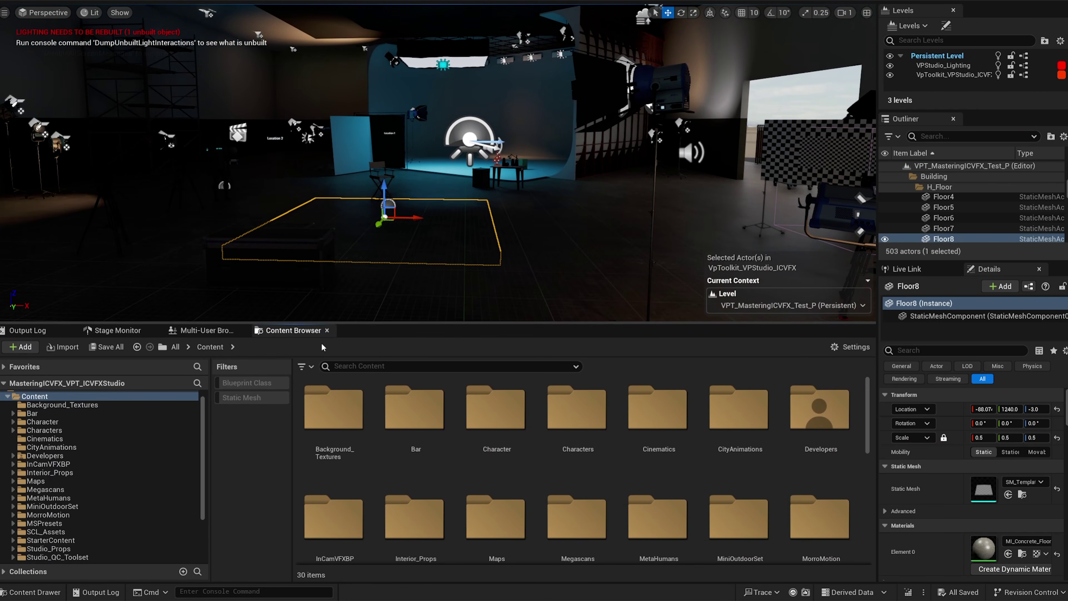
scroll(56, 559, down, 4)
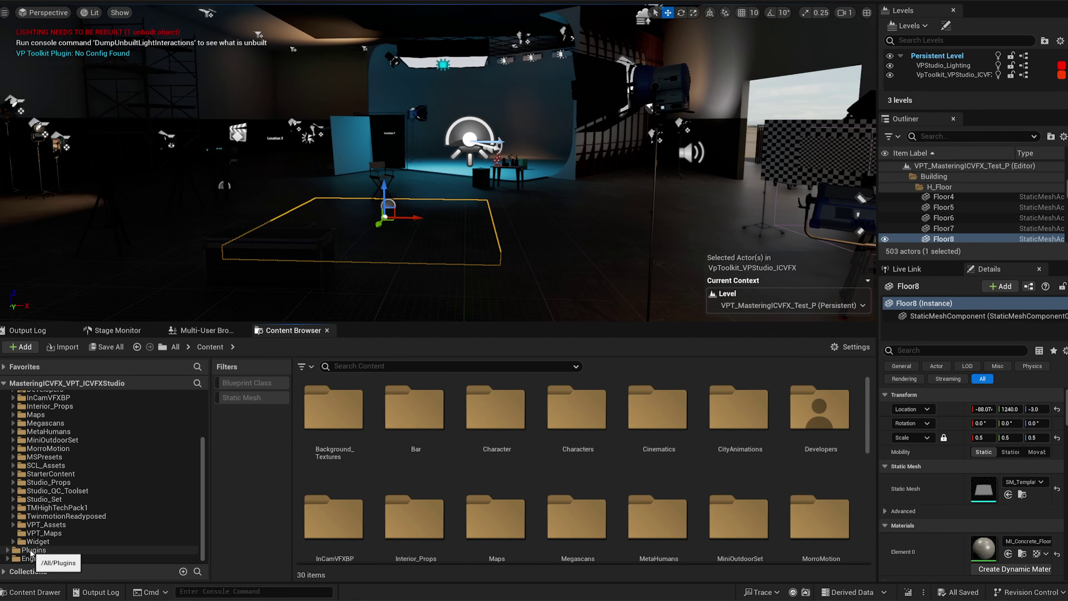
click(32, 551)
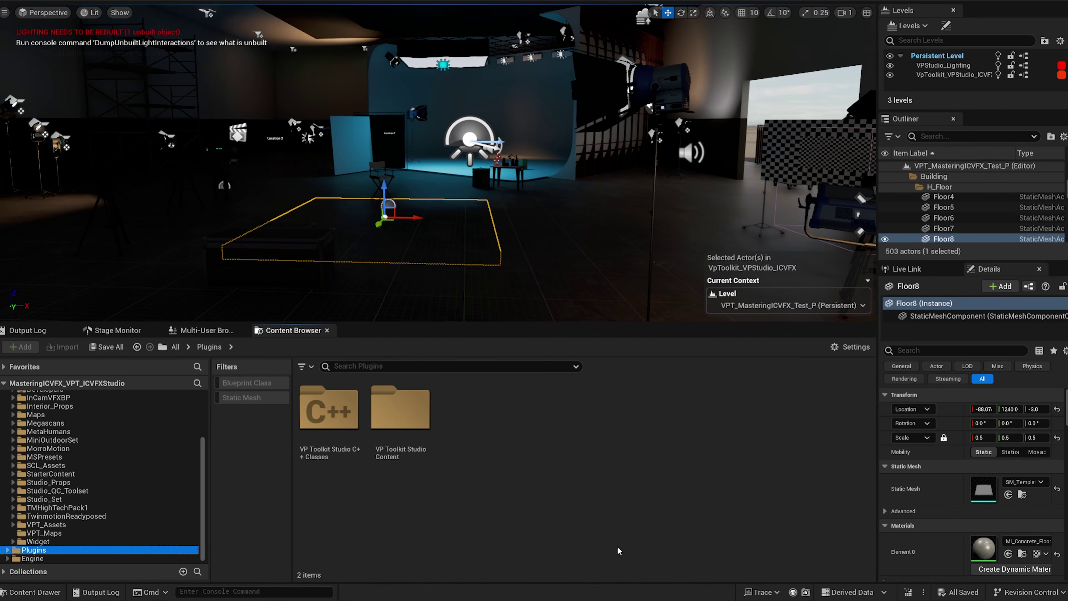
click(850, 347)
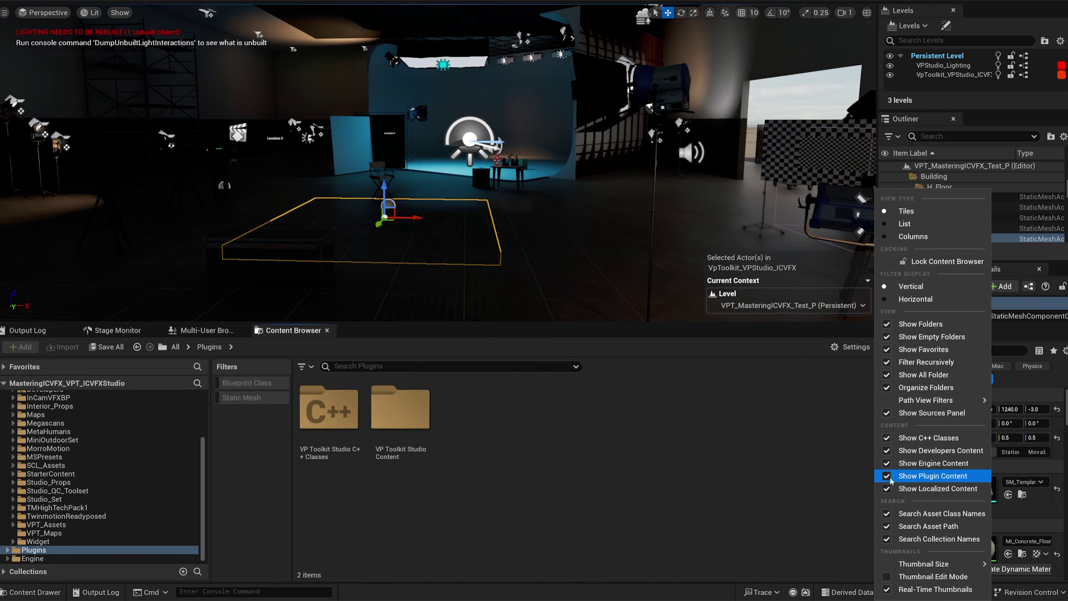
Open the Widgets folder inside VP Toolkit Studio Content.
click(400, 407)
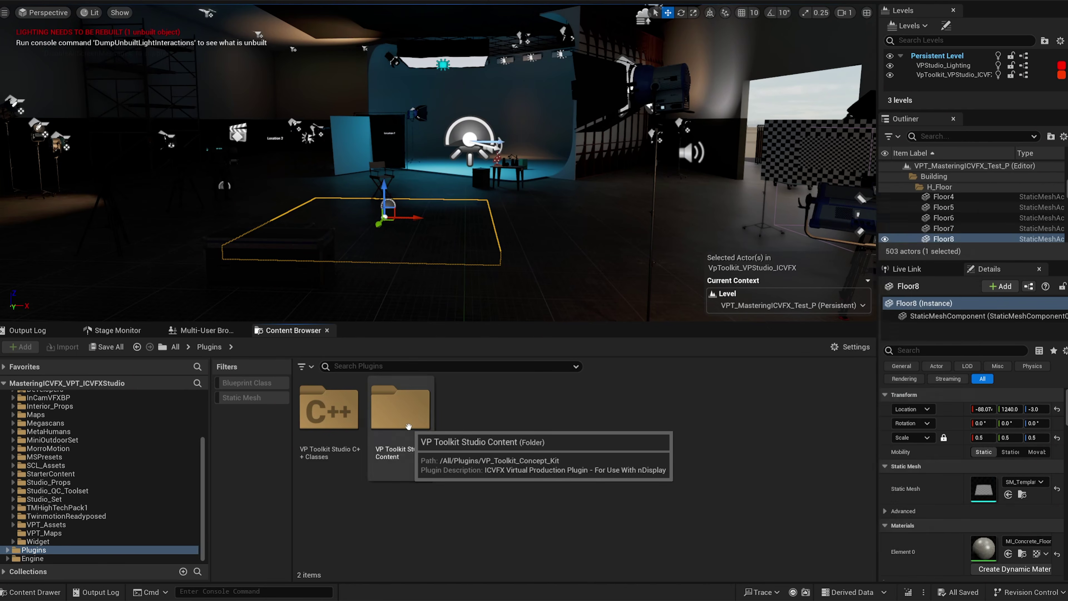
double_click(401, 408)
scroll(624, 504, down, 1)
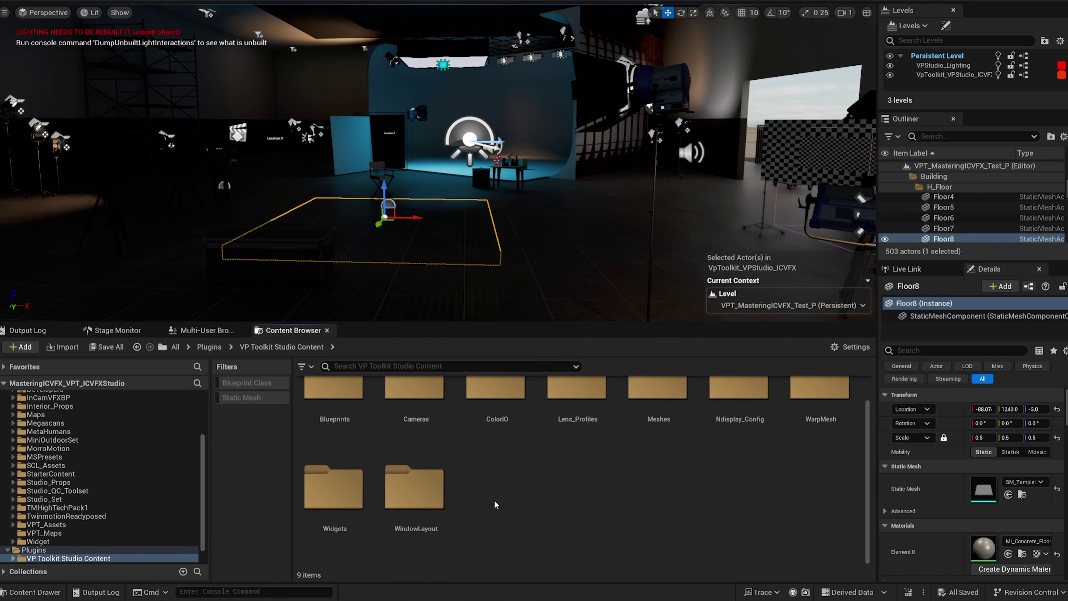
double_click(334, 488)
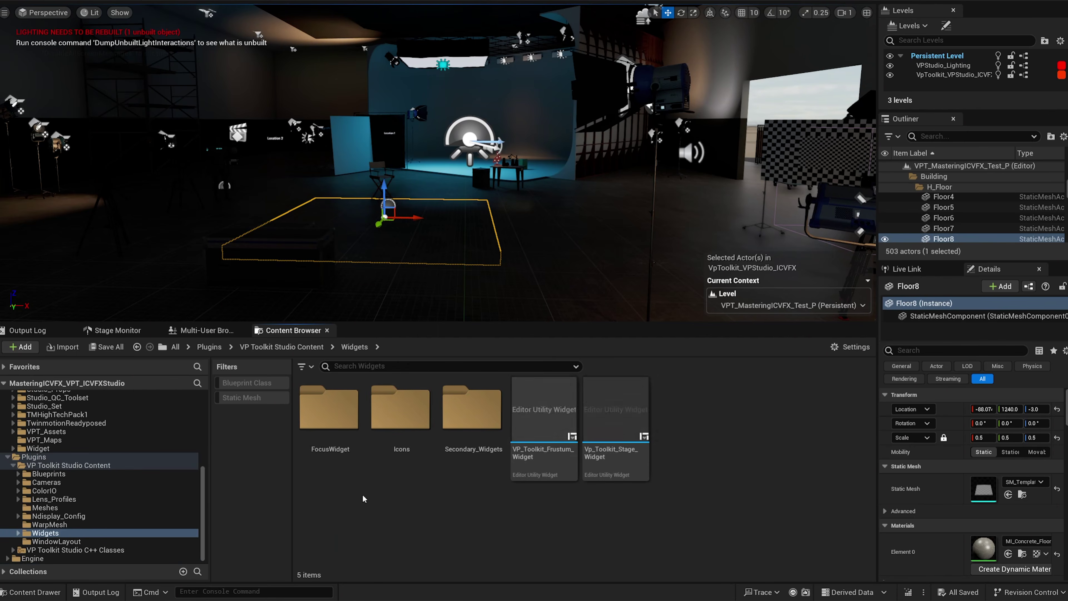
Run VP_Toolkit_Frustum_Widget as an editor utility widget and make its docked panel taller.
right_click(548, 446)
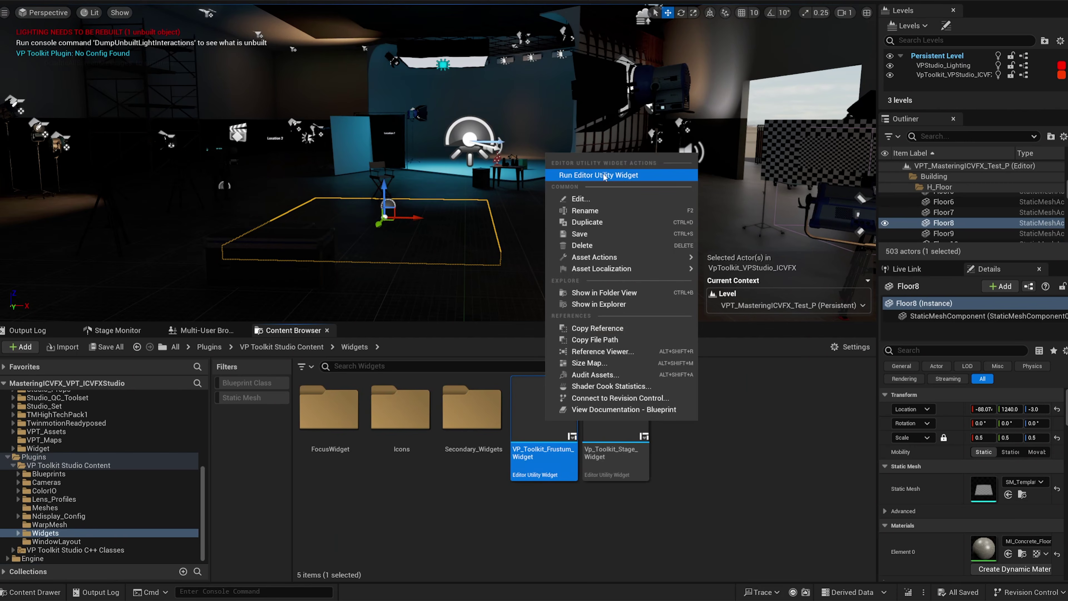
click(579, 175)
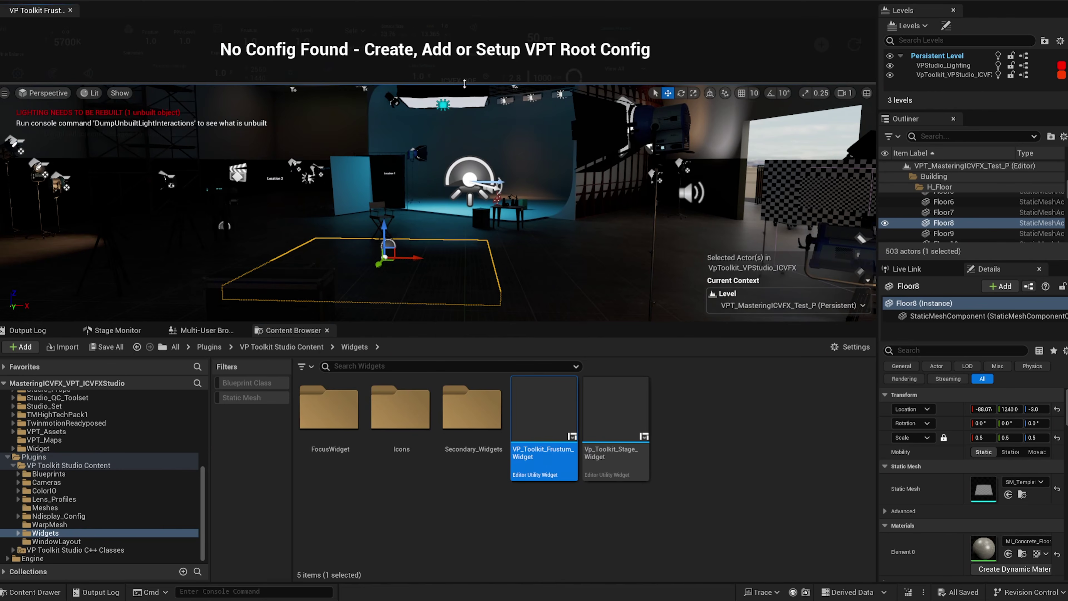
drag(463, 85, 463, 115)
Run Vp_Toolkit_Stage_Widget as an editor utility widget and shrink the Content Browser to give it more height.
right_click(622, 396)
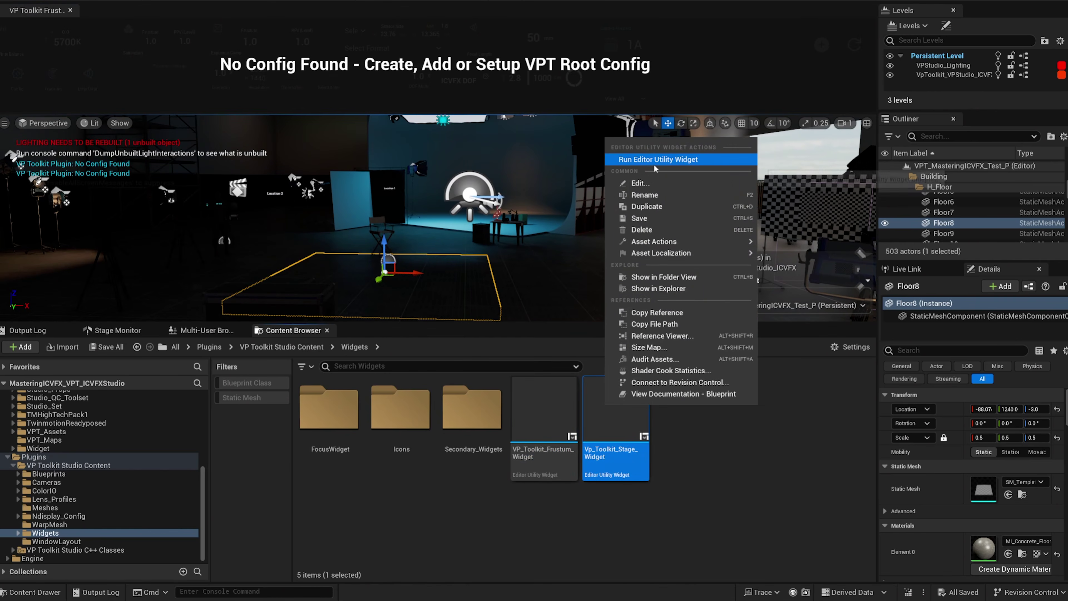
click(644, 162)
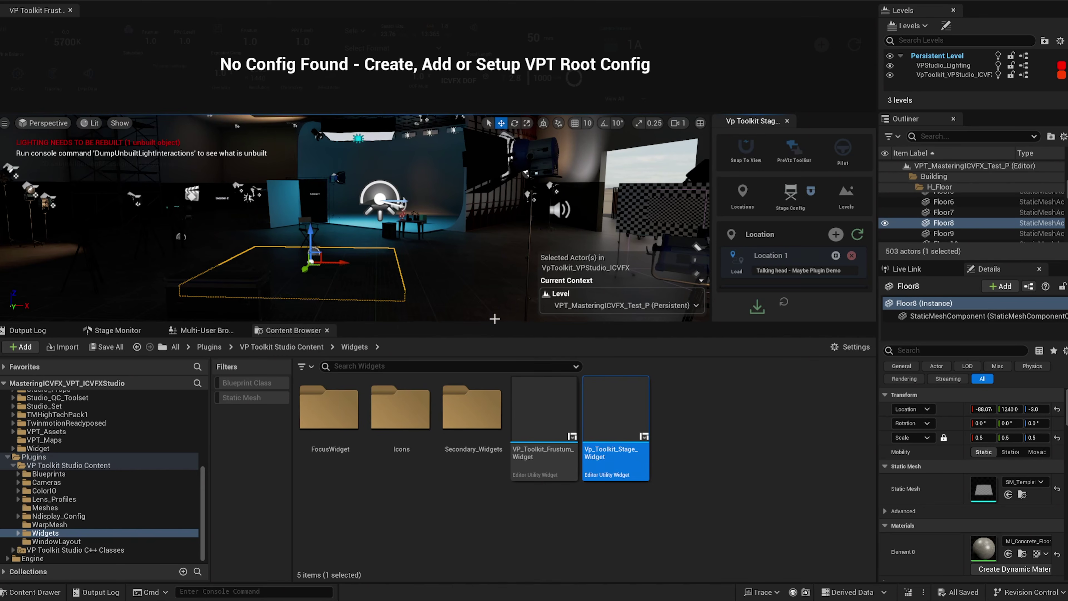
drag(504, 324, 503, 474)
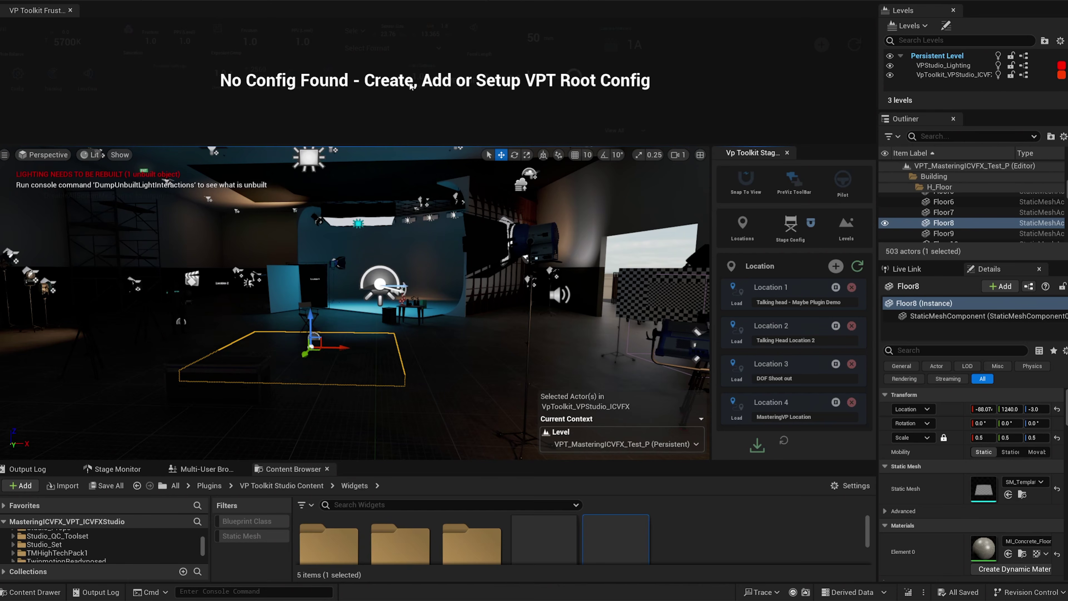
right_drag(427, 368, 450, 381)
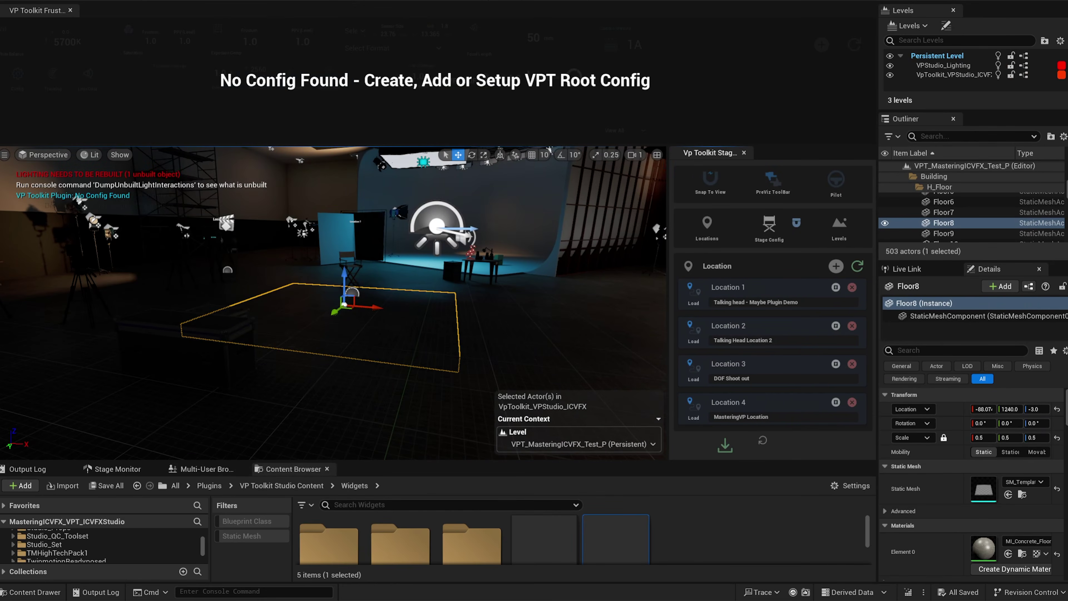
Open the project's plugin list and search it for icvfx and stage to check the required plugins.
click(54, 1)
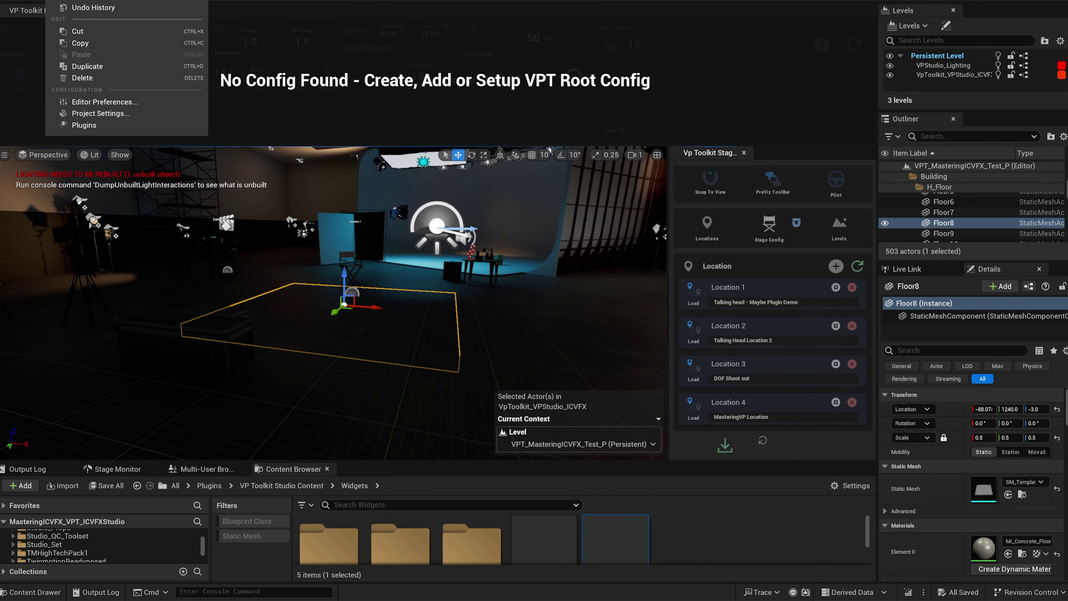
click(84, 125)
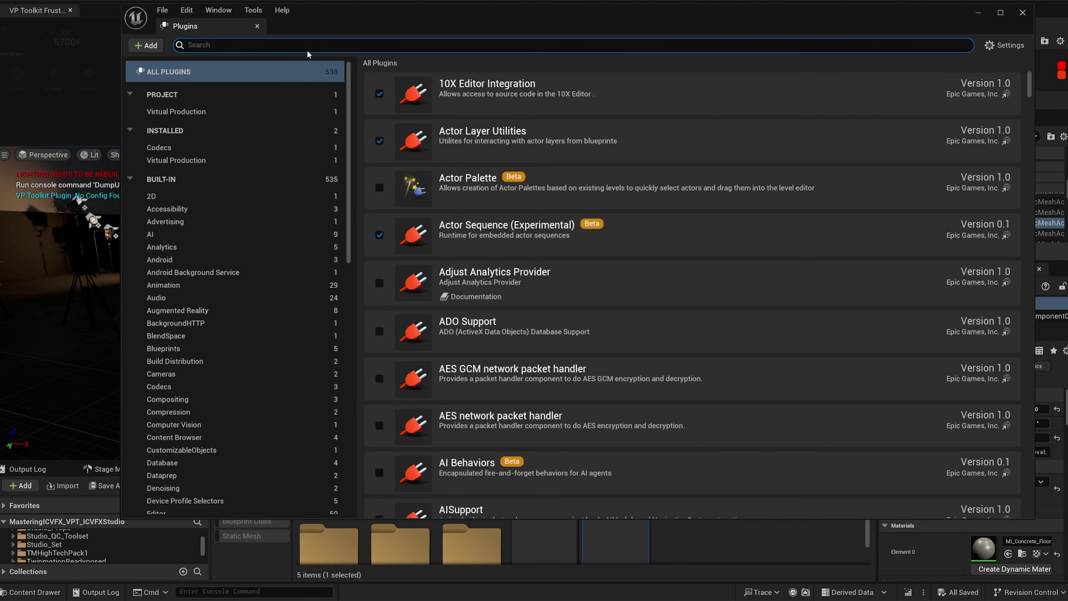
text(icvfx)
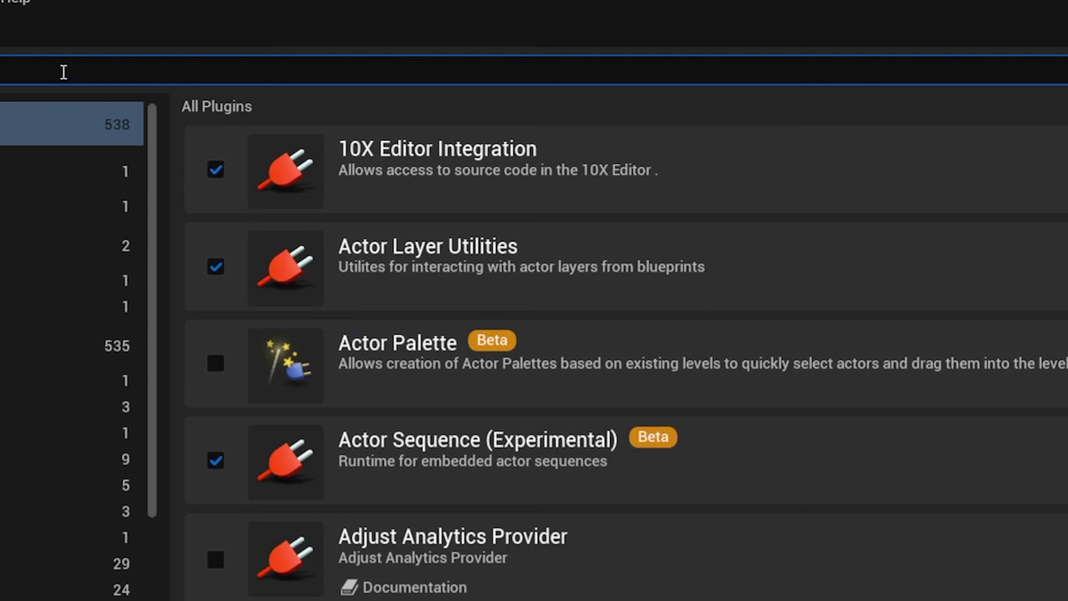
text(icv)
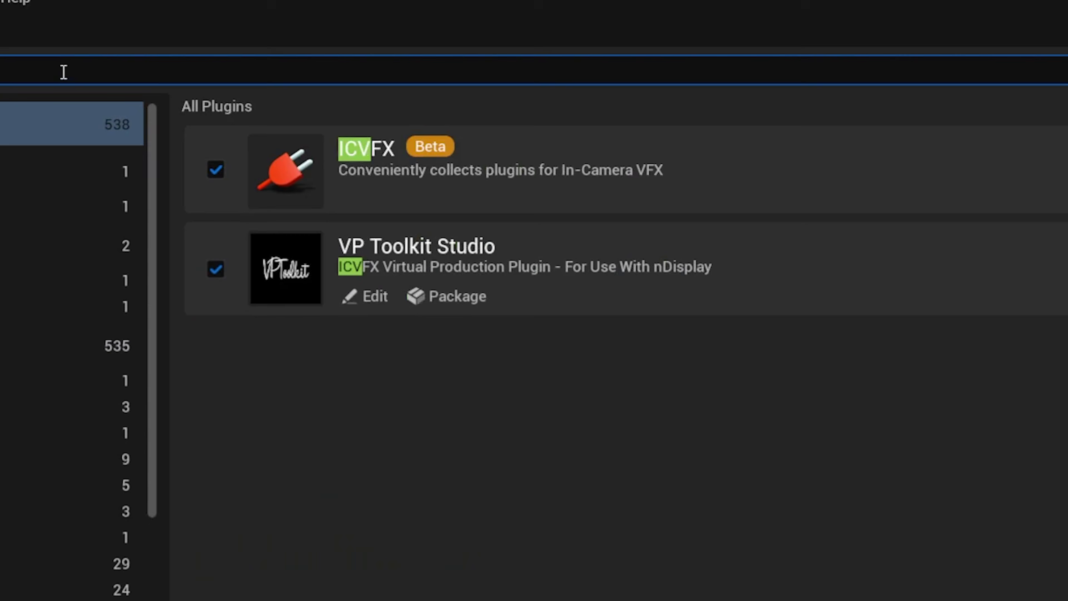
text(fx)
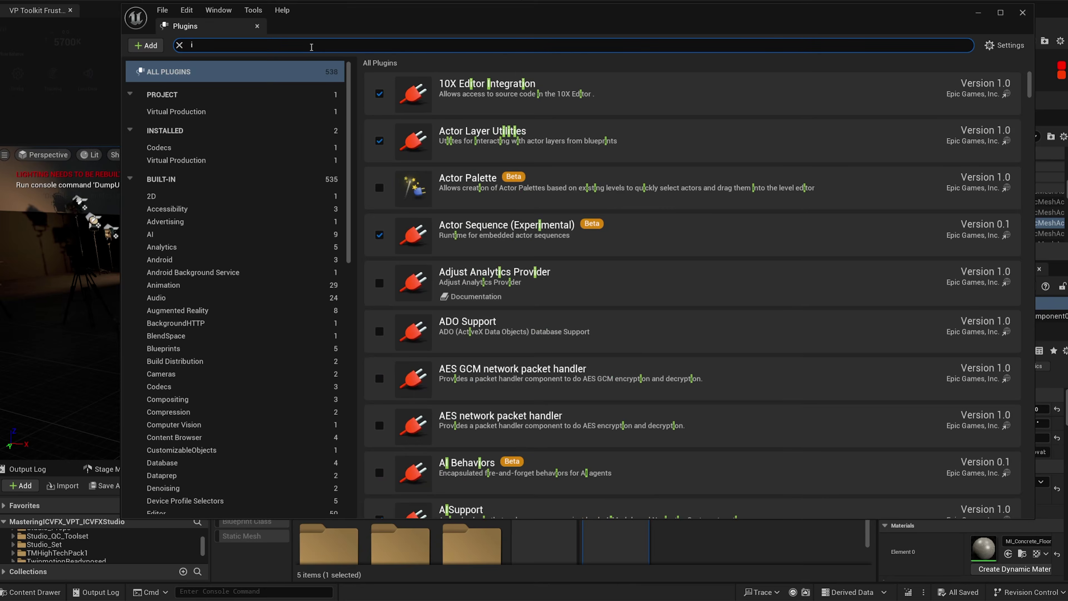
text(cvf)
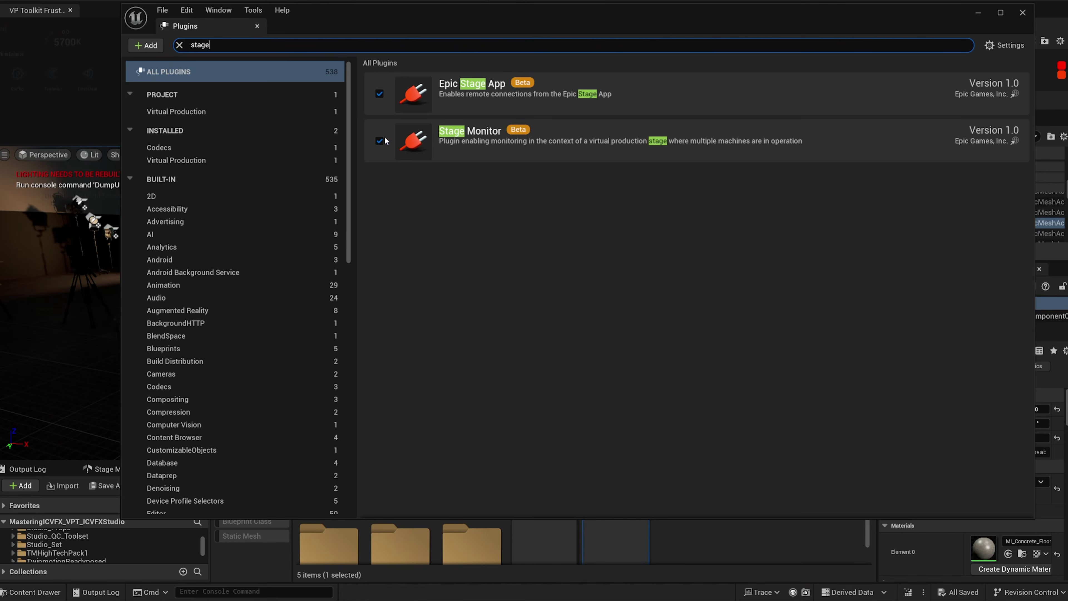
Clear the plugin search and search for multi to check the Multi-User Editing plugin.
click(178, 42)
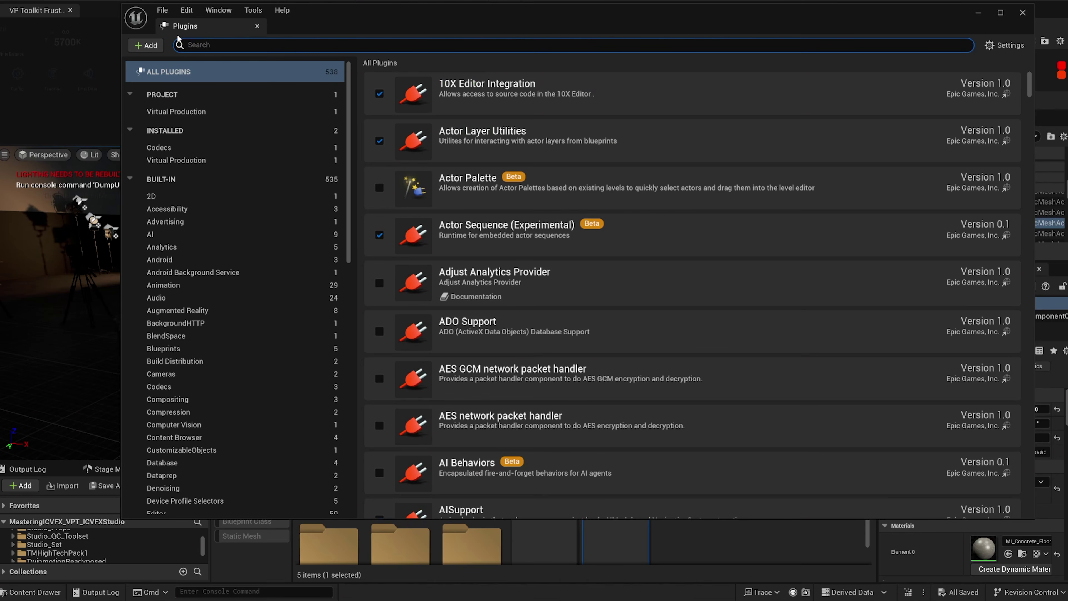
text(multi)
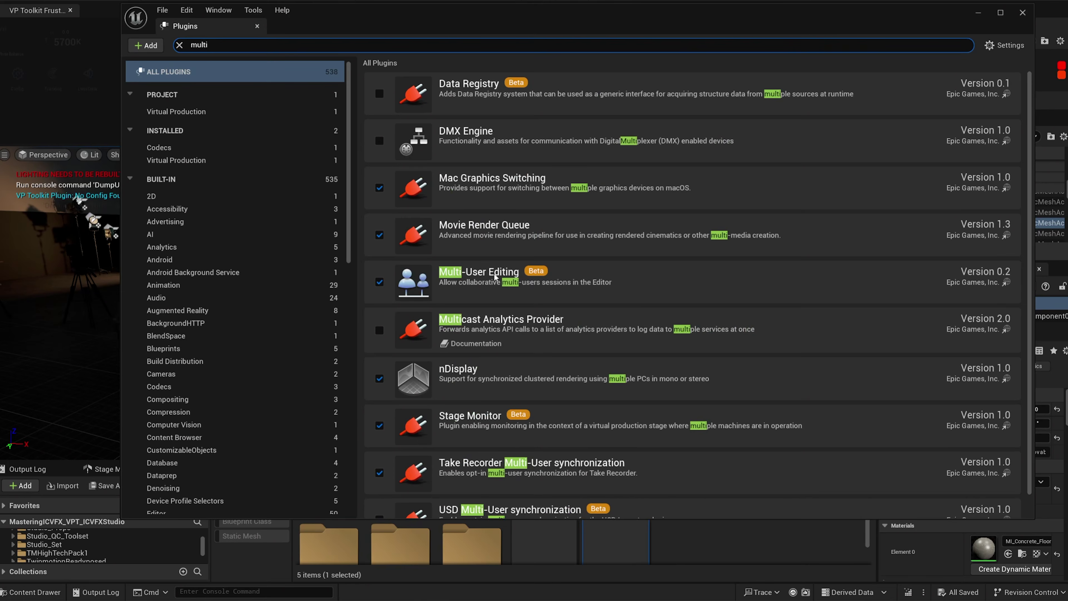
Build a new level structure with the production name Mastering_ICVFX, using the template ICVFX (Frustum) nDisplay config with a frustum camera.
scroll(454, 263, down, 1)
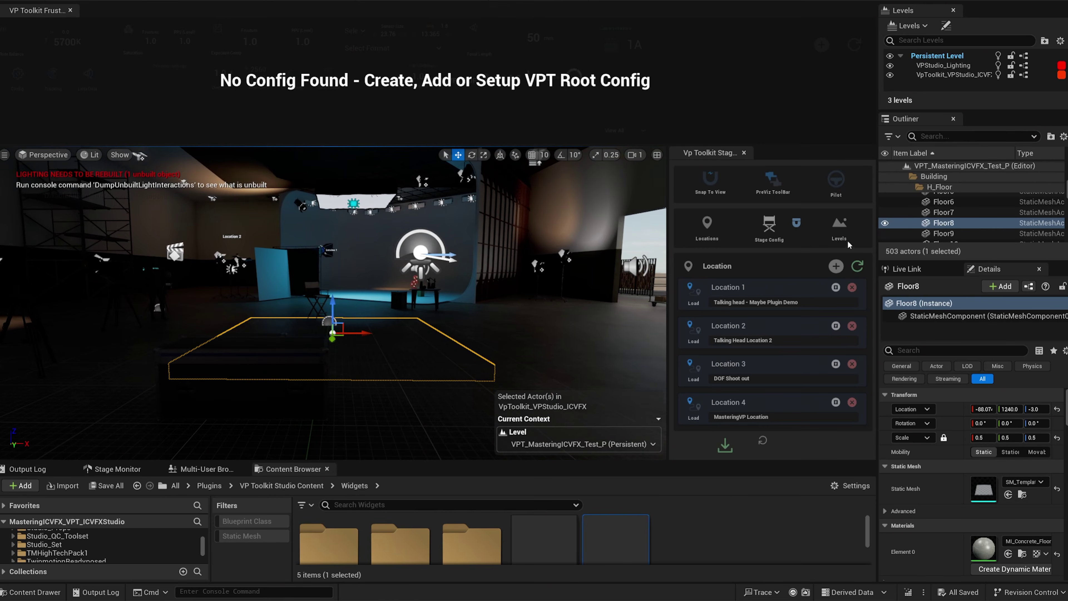
click(840, 224)
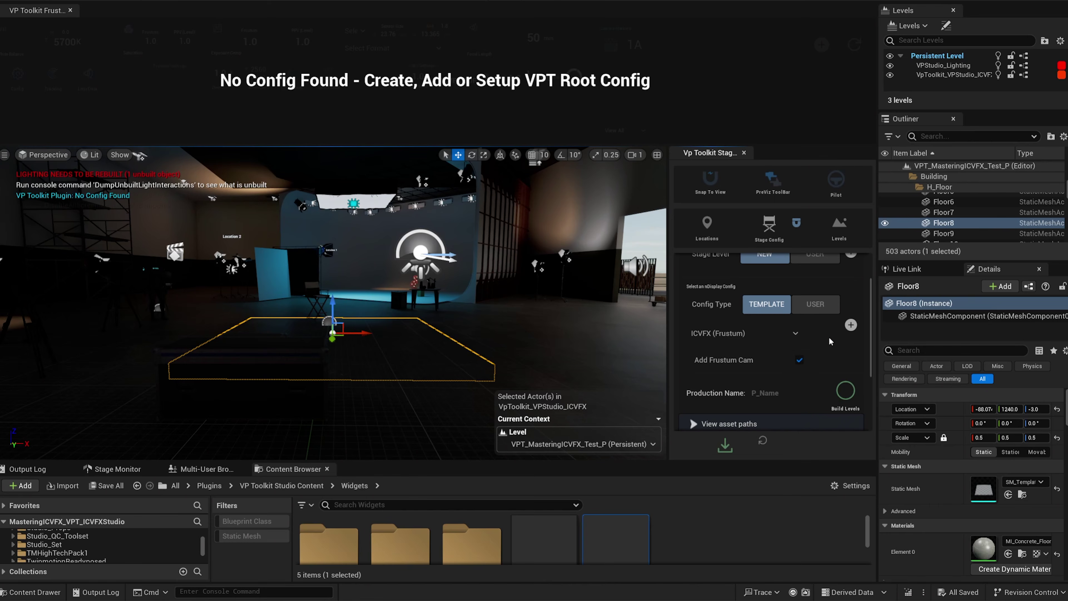
scroll(829, 337, down, 2)
click(777, 359)
text(Master)
text(ring)
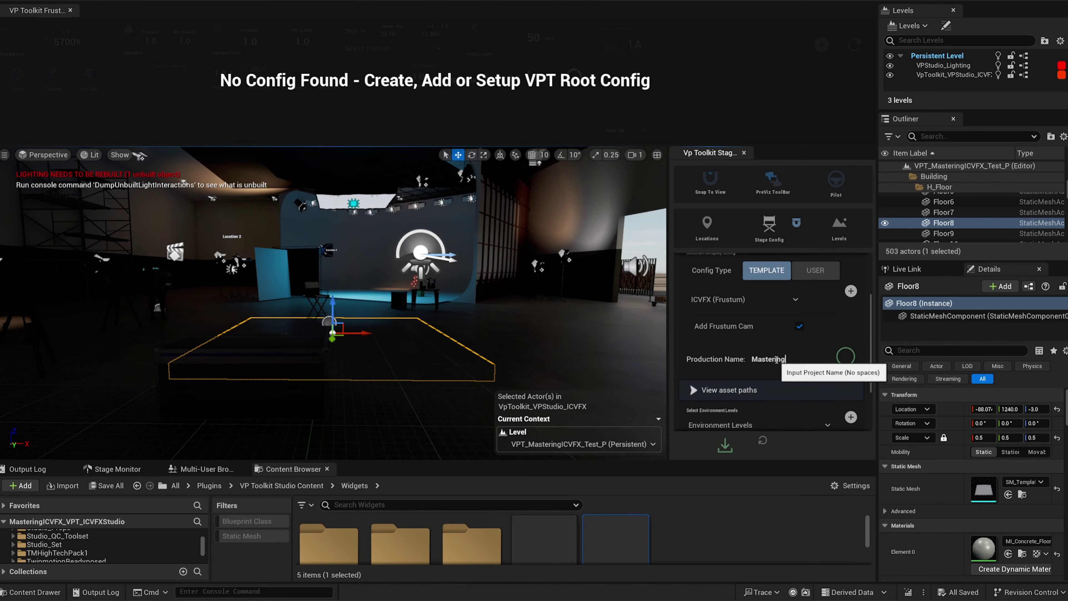
text(_ICVFX)
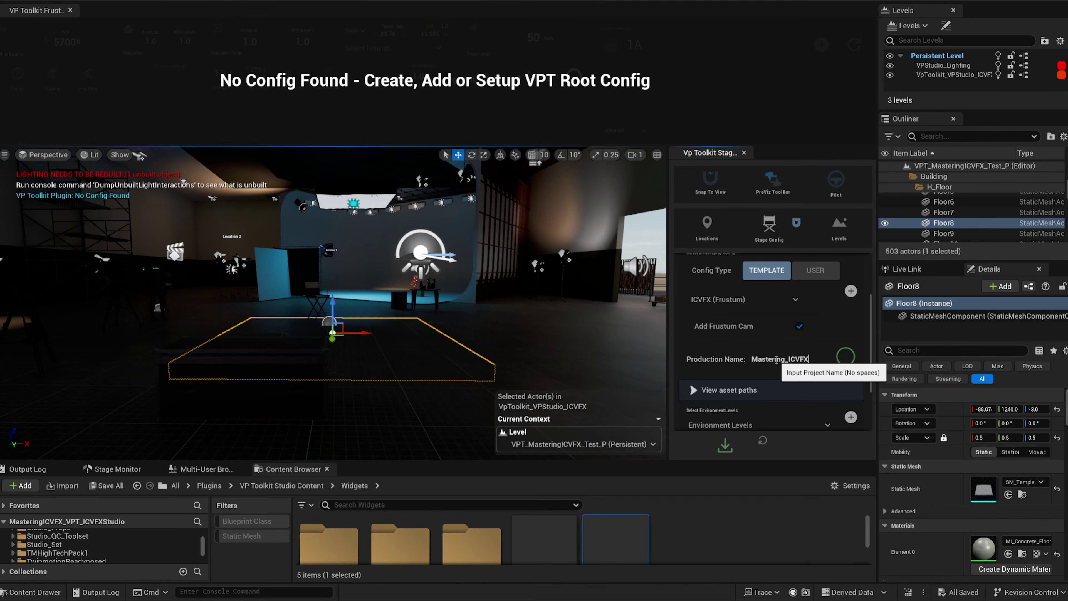
click(846, 357)
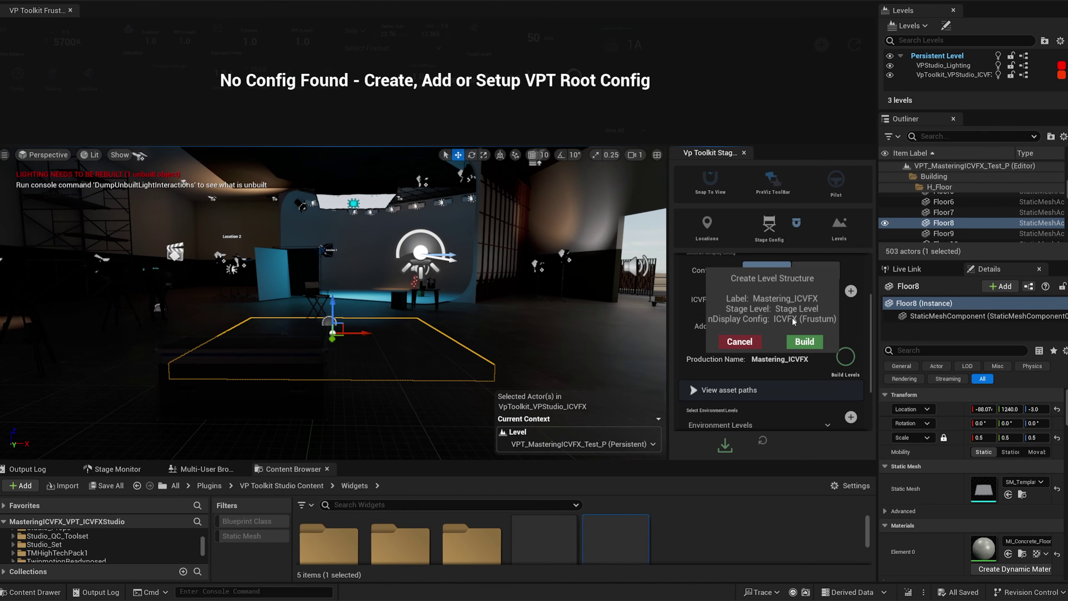
click(804, 342)
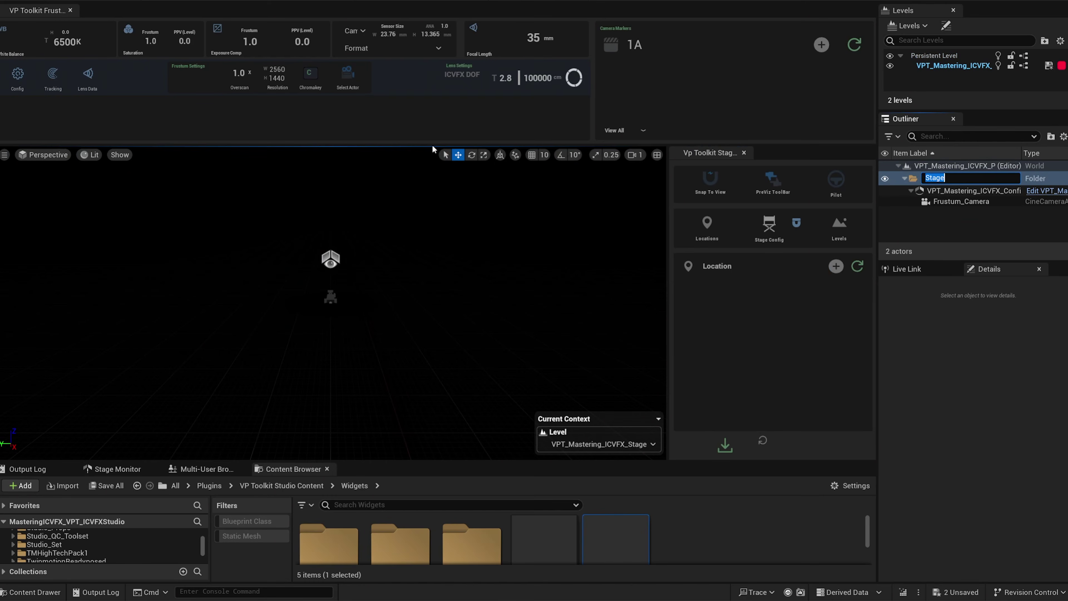
Keep the Stage folder name and select the nDisplay config actor in the viewport to inspect its screen and floor.
key(Return)
right_drag(416, 308, 391, 308)
key(w)
click(306, 304)
alt+drag(306, 304, 364, 304)
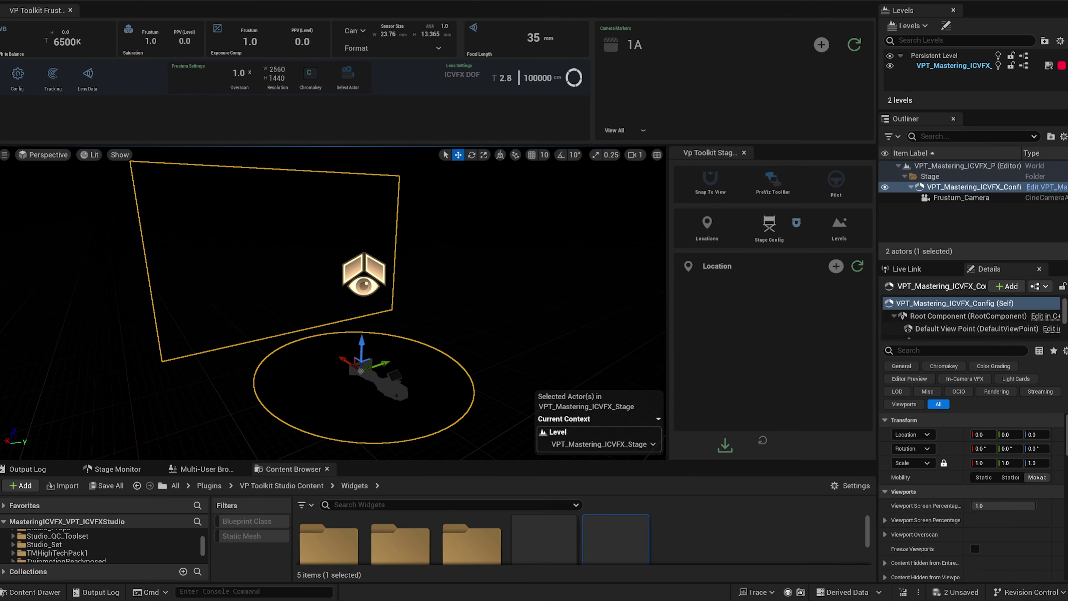
Add VPStudio_Lighting to the new level structure as an environment level from the toolkit's level settings.
click(840, 225)
scroll(753, 400, down, 2)
scroll(753, 378, down, 3)
click(828, 346)
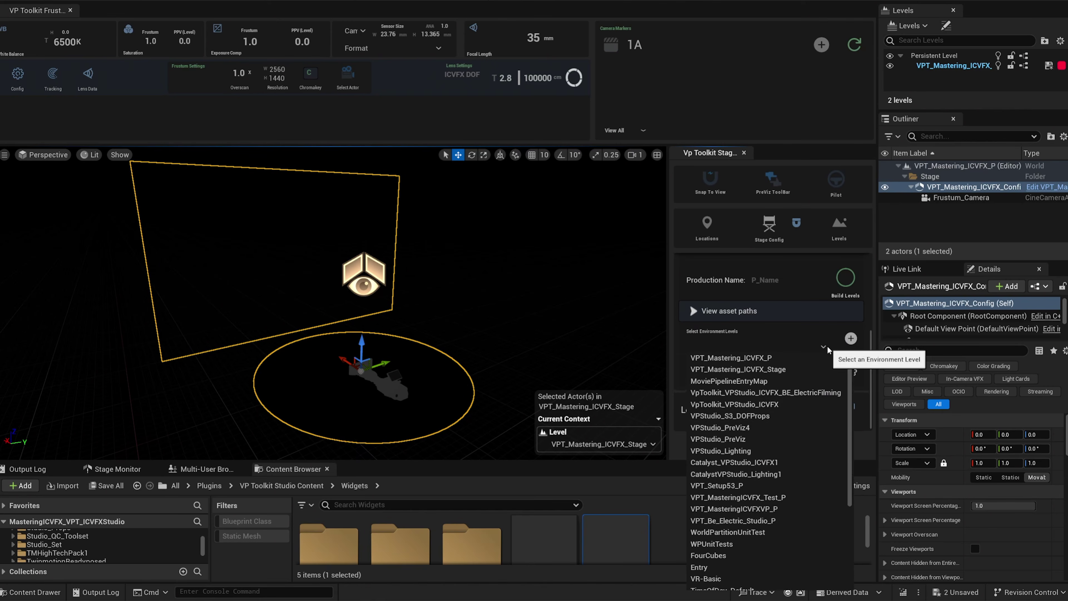
click(740, 451)
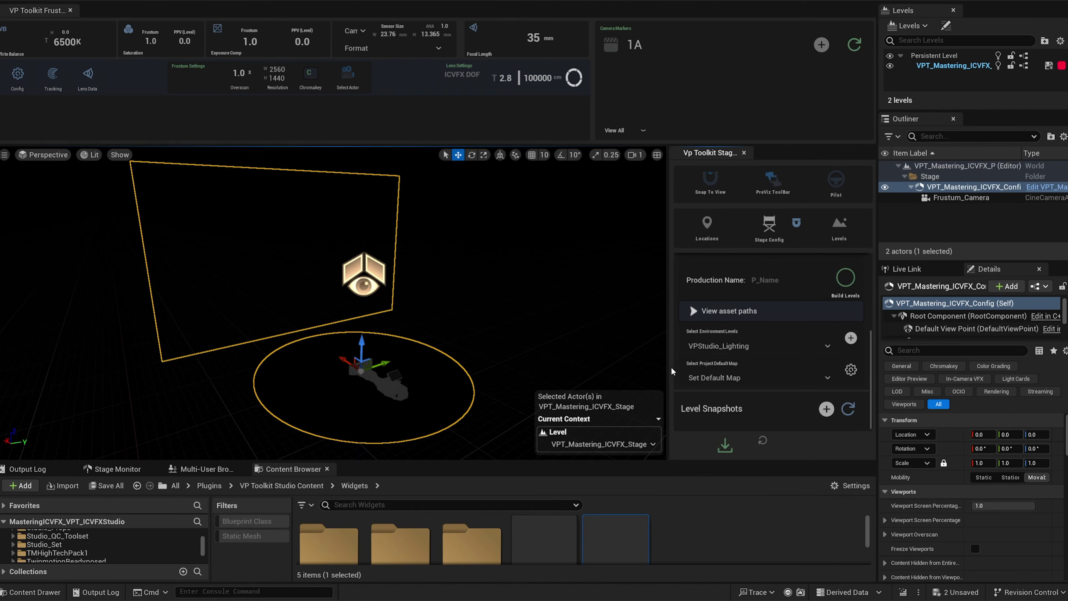
click(851, 338)
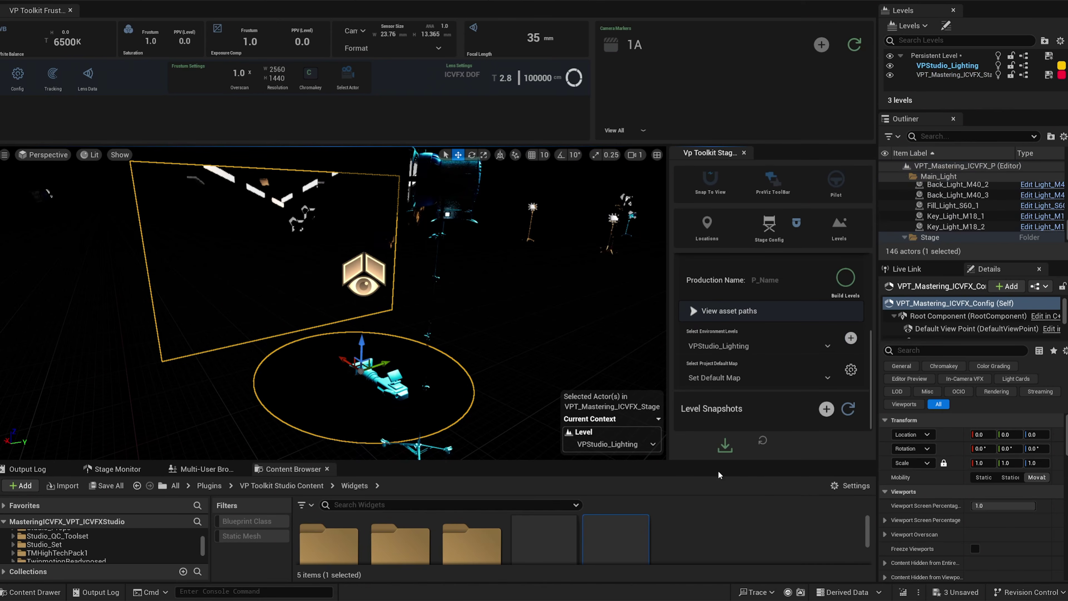
Add VpToolkit_VPStudio_ICVFX as a second environment level.
click(749, 346)
click(736, 417)
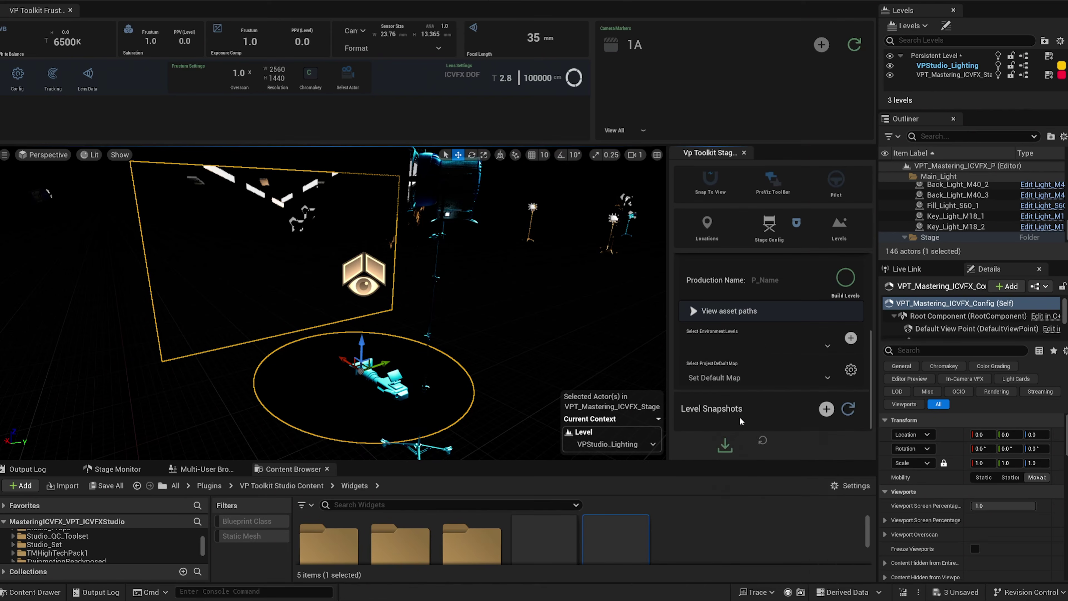
click(851, 338)
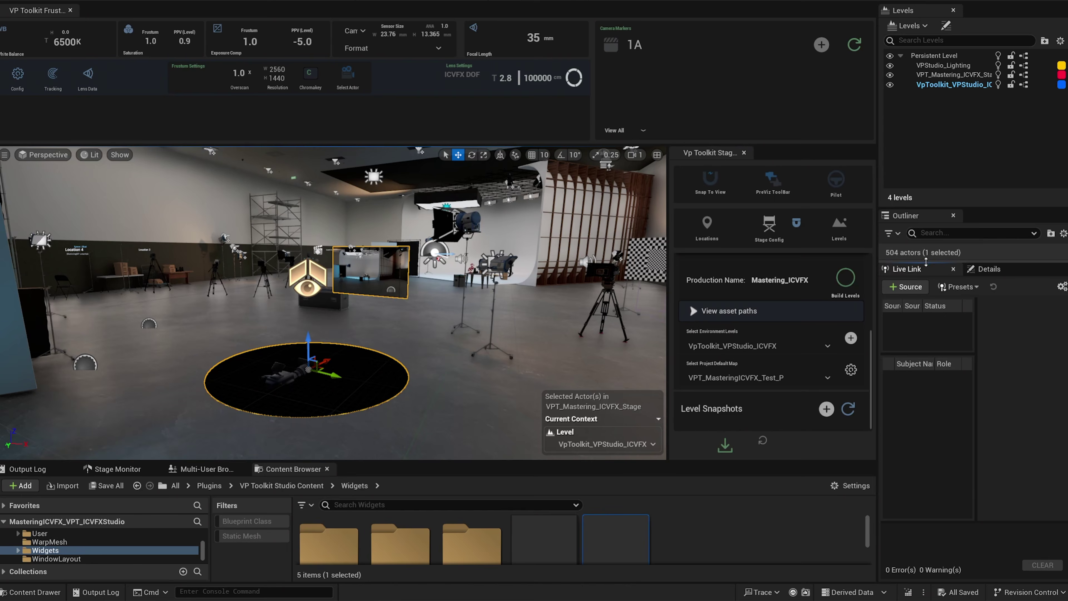
Make the Outliner taller and examine the sublevels under the persistent level, including the streaming method of the VPT_Mastering_ICVFX_Stage level.
drag(926, 261, 927, 375)
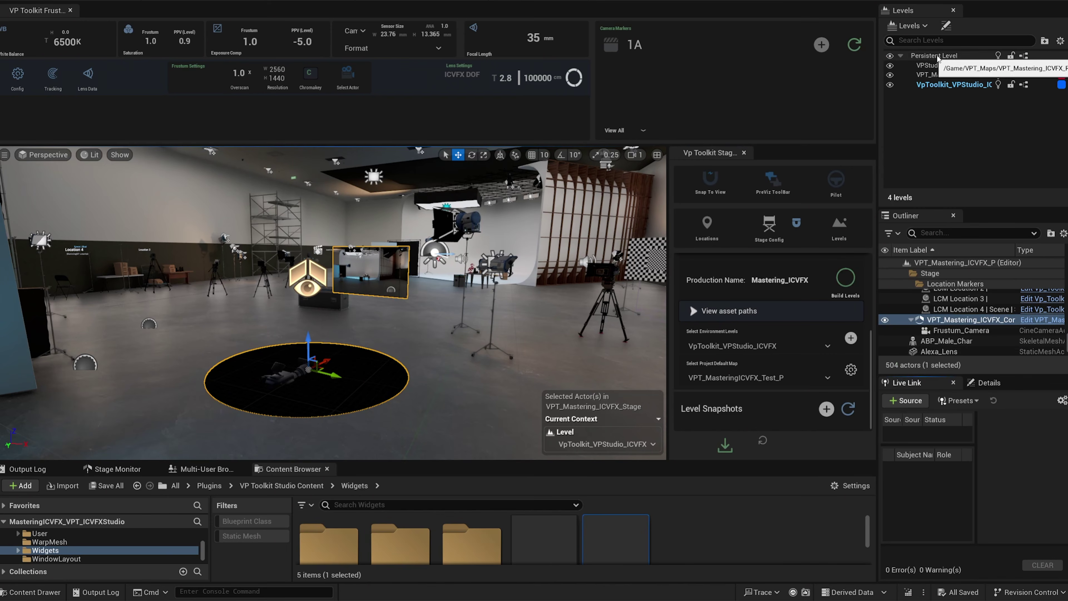
click(946, 75)
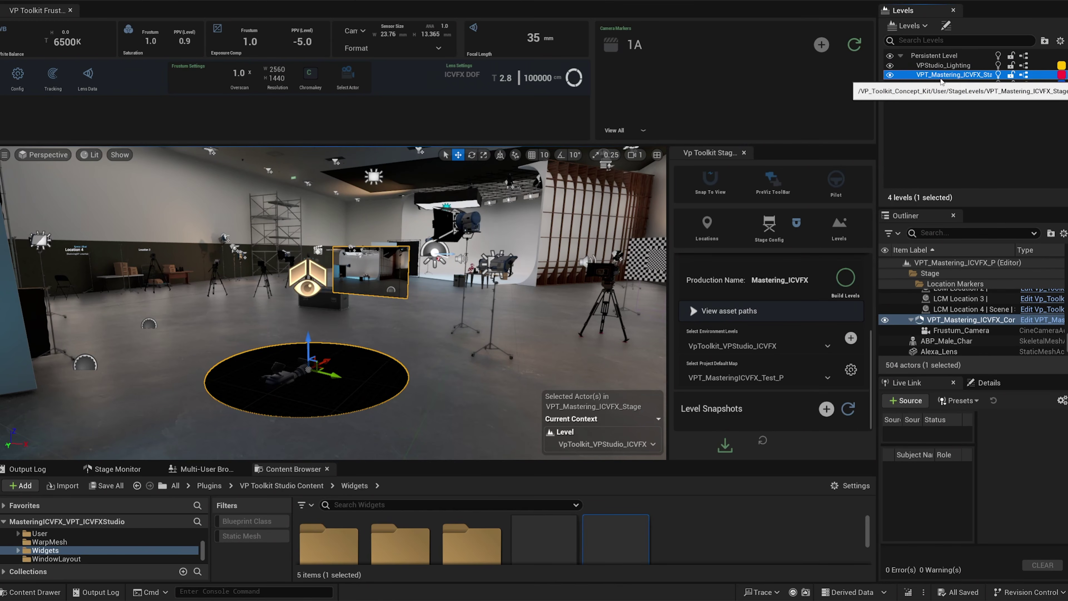
right_click(939, 77)
mouse_move(989, 142)
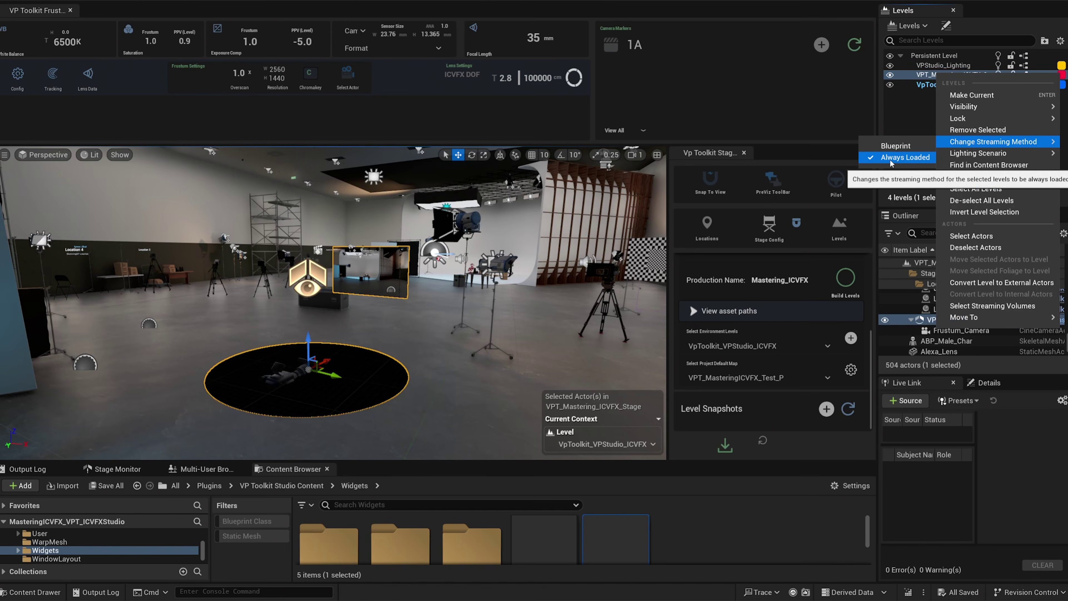
click(908, 99)
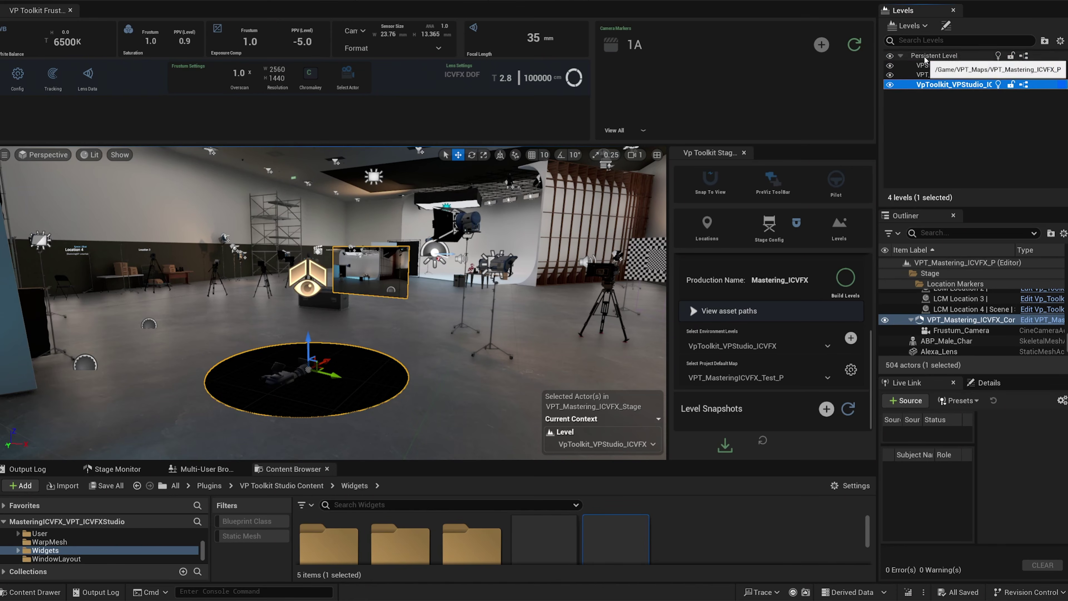
click(935, 57)
click(932, 74)
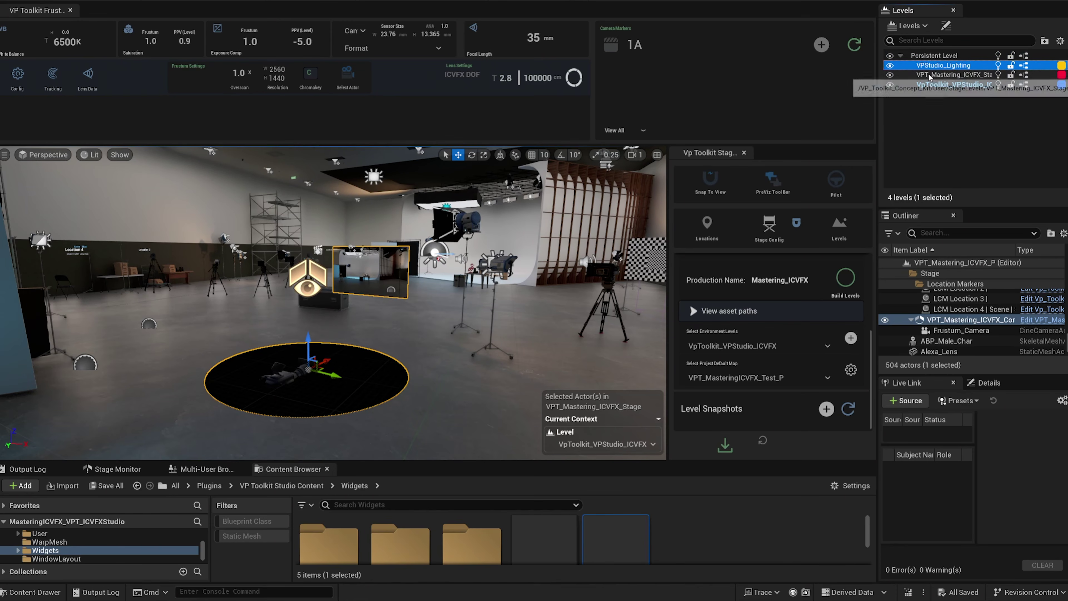
click(930, 87)
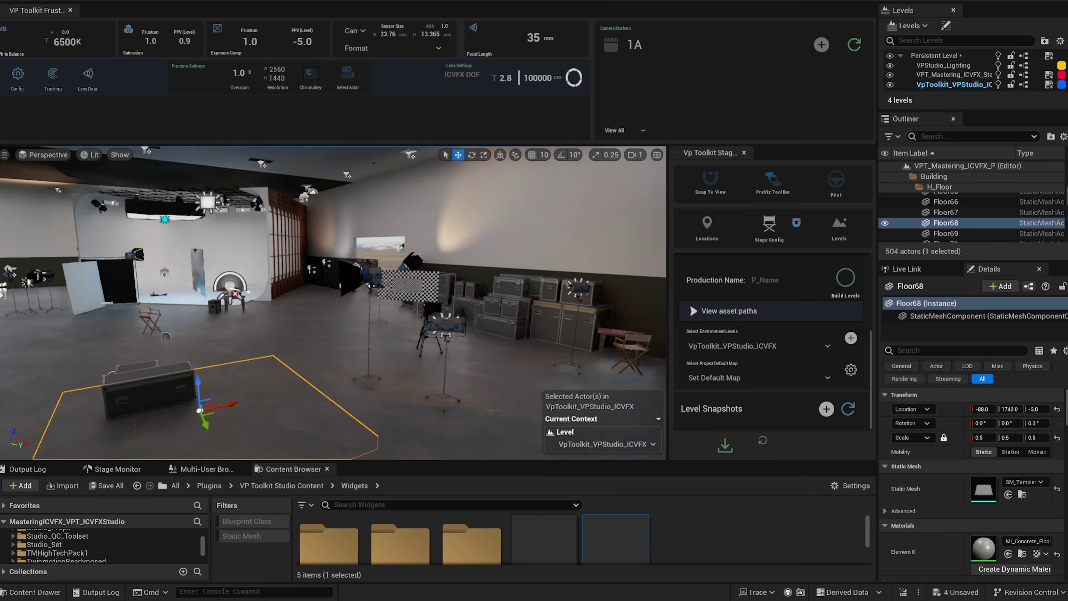
Snap the stage to different viewport views of the studio and save all the modified content.
right_drag(332, 304, 332, 303)
right_drag(457, 320, 457, 321)
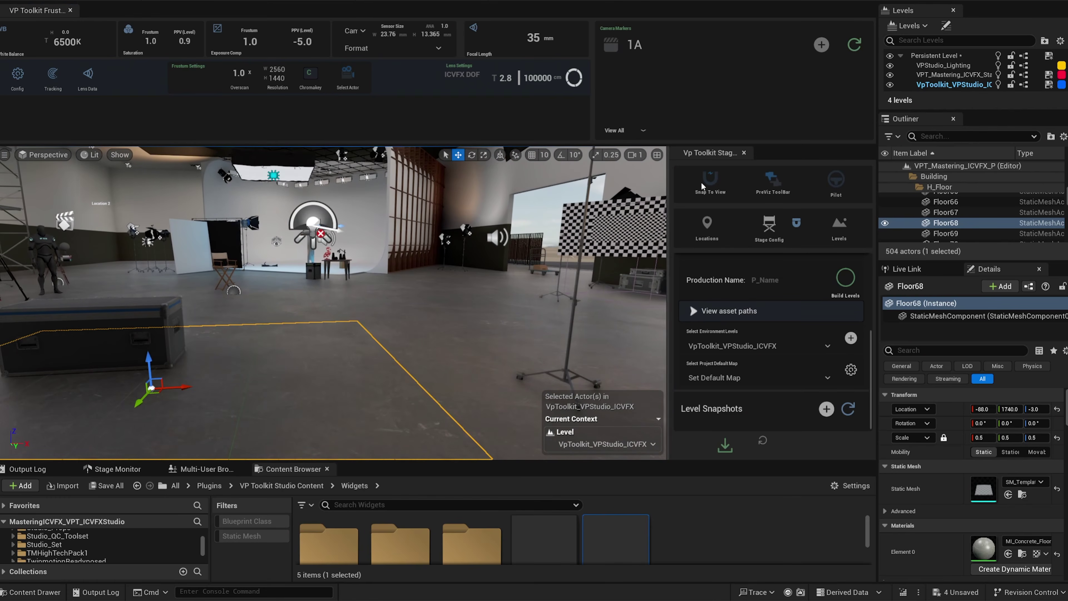
click(715, 177)
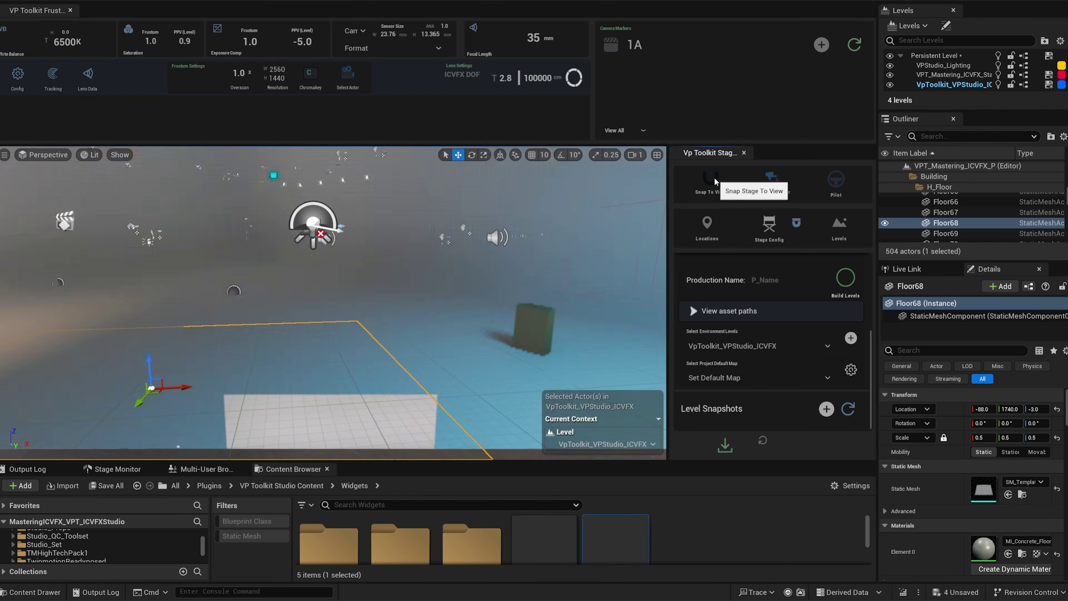
right_drag(417, 248, 417, 249)
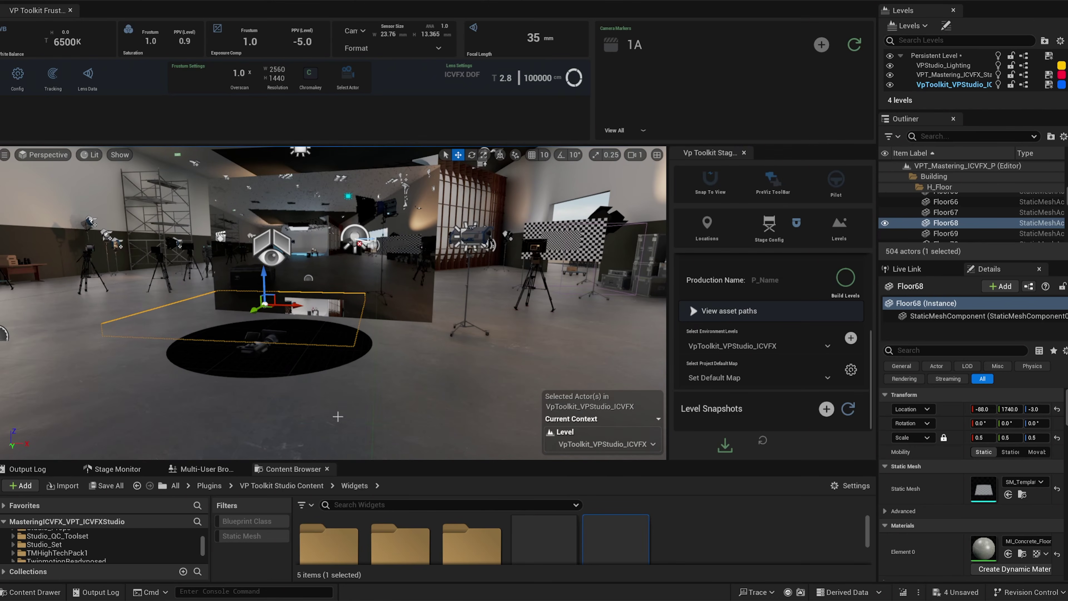
right_drag(413, 240, 539, 302)
click(707, 179)
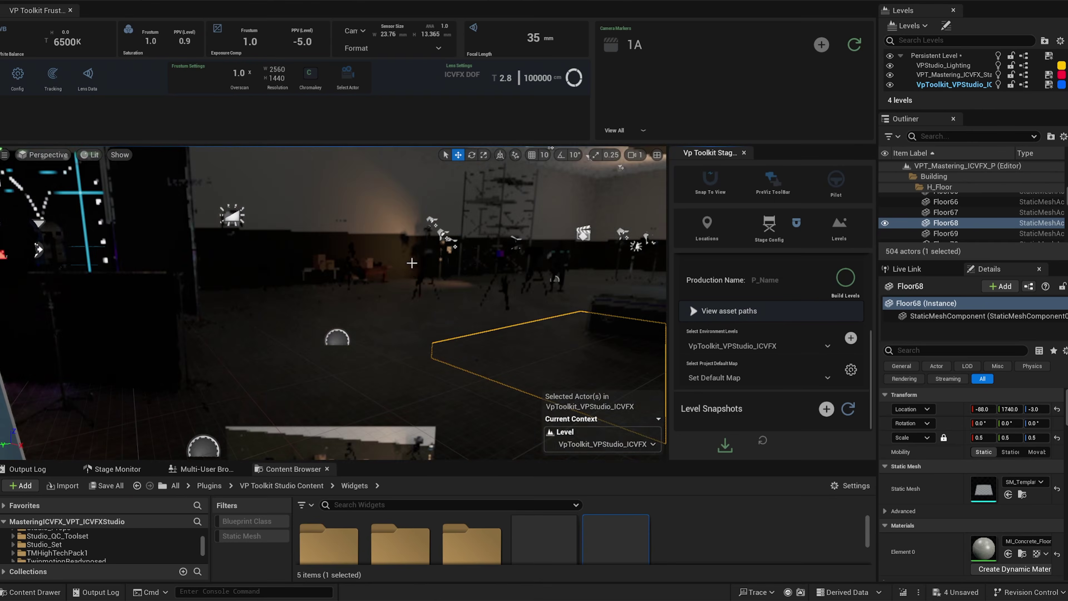
right_drag(333, 303, 210, 305)
right_drag(370, 375, 380, 378)
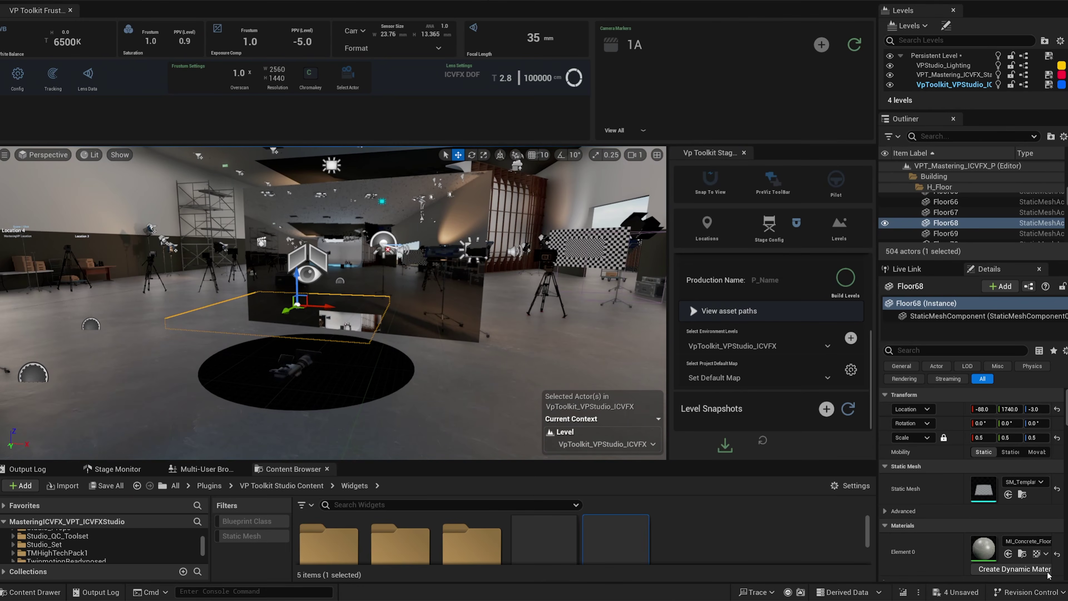
click(955, 592)
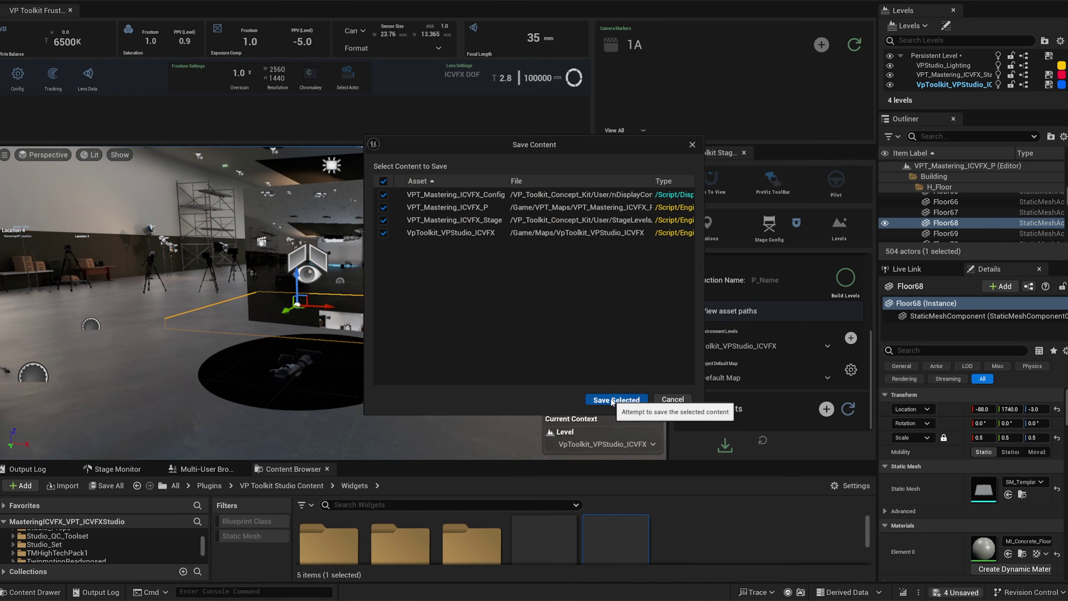
click(616, 399)
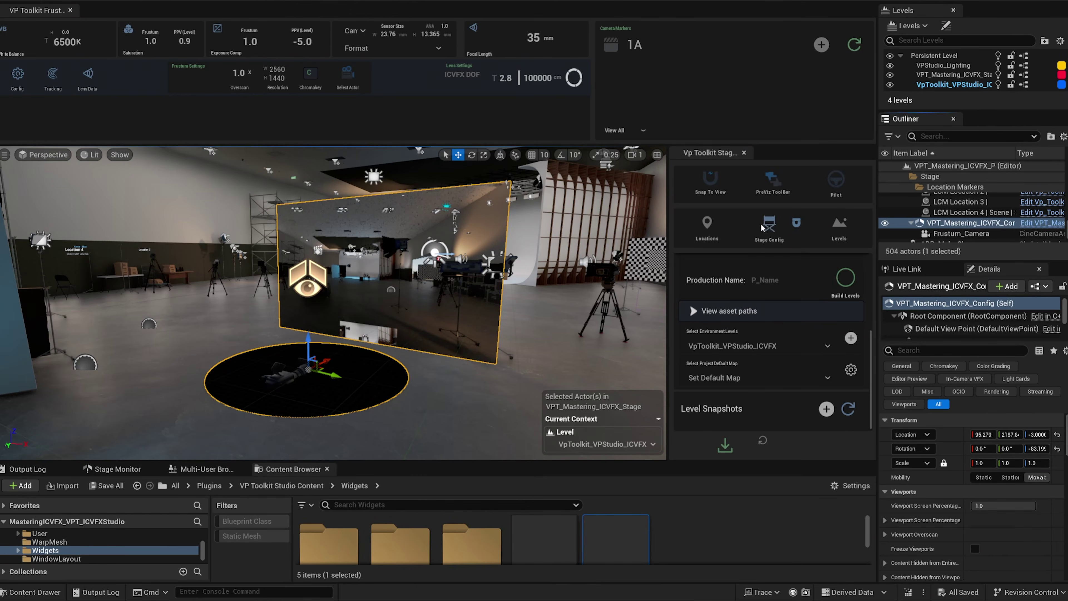
Show the toolkit's stage settings and open the VPT_Mastering_ICVFX_Config blueprint to examine its components, cluster and preview.
click(769, 227)
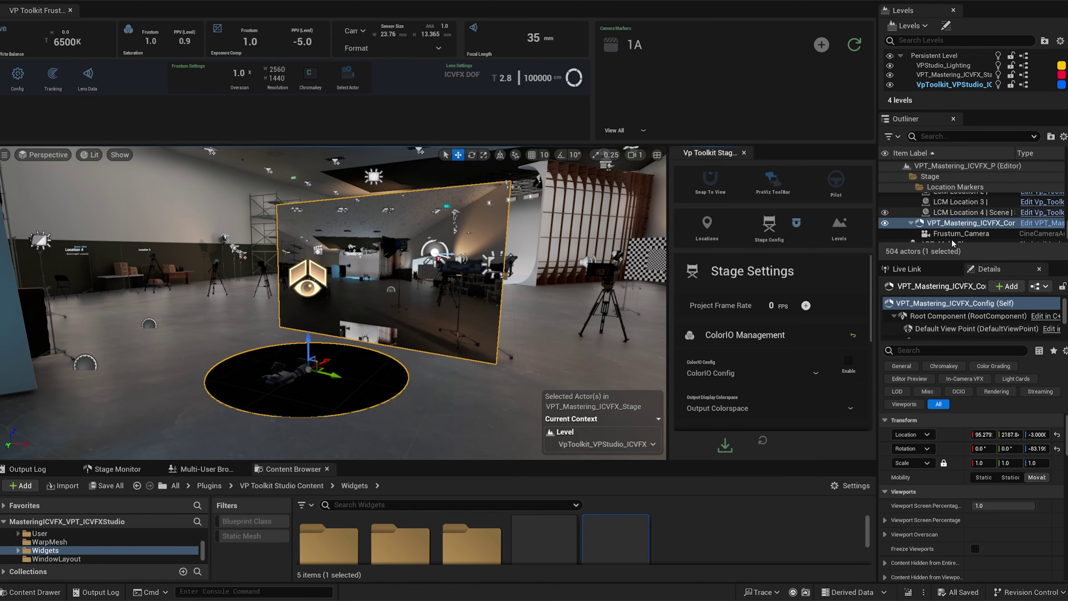
click(1030, 228)
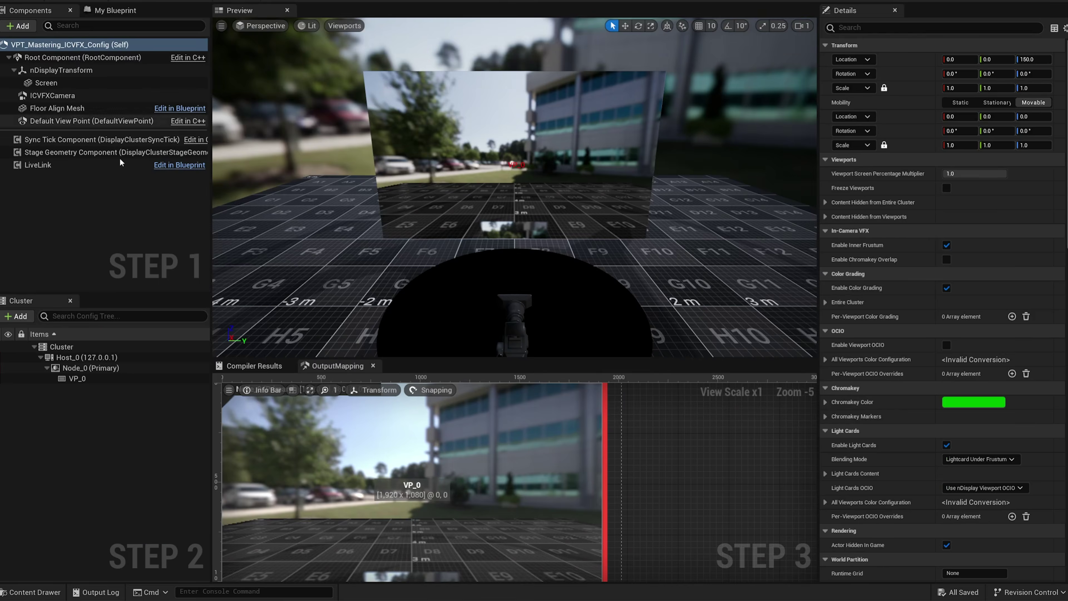
right_drag(608, 224, 619, 212)
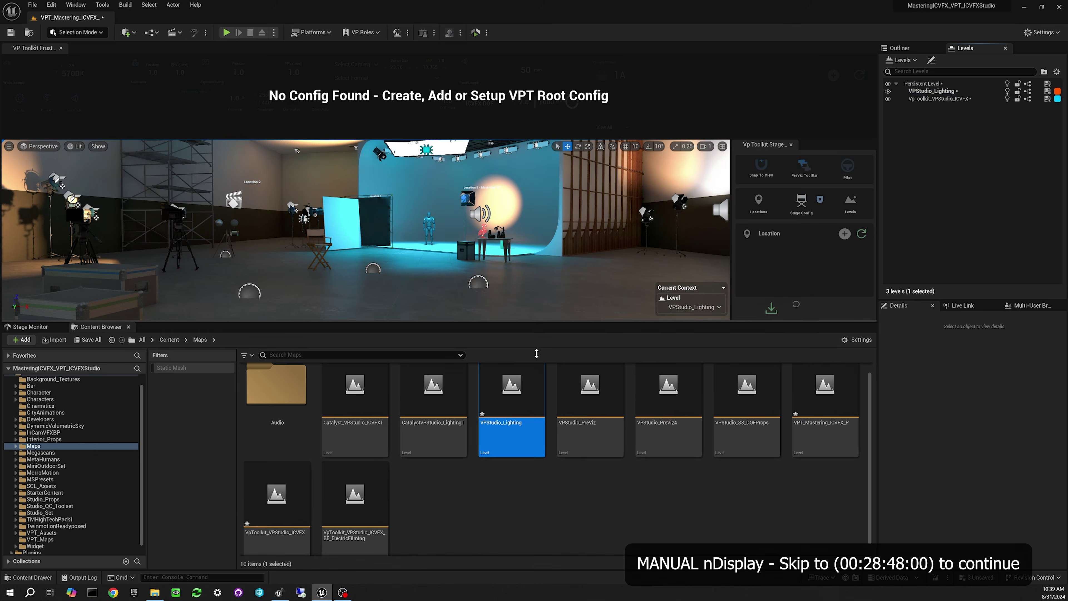
Enlarge the viewport and create a folder named NDC in the project's Content folder.
drag(539, 333, 536, 356)
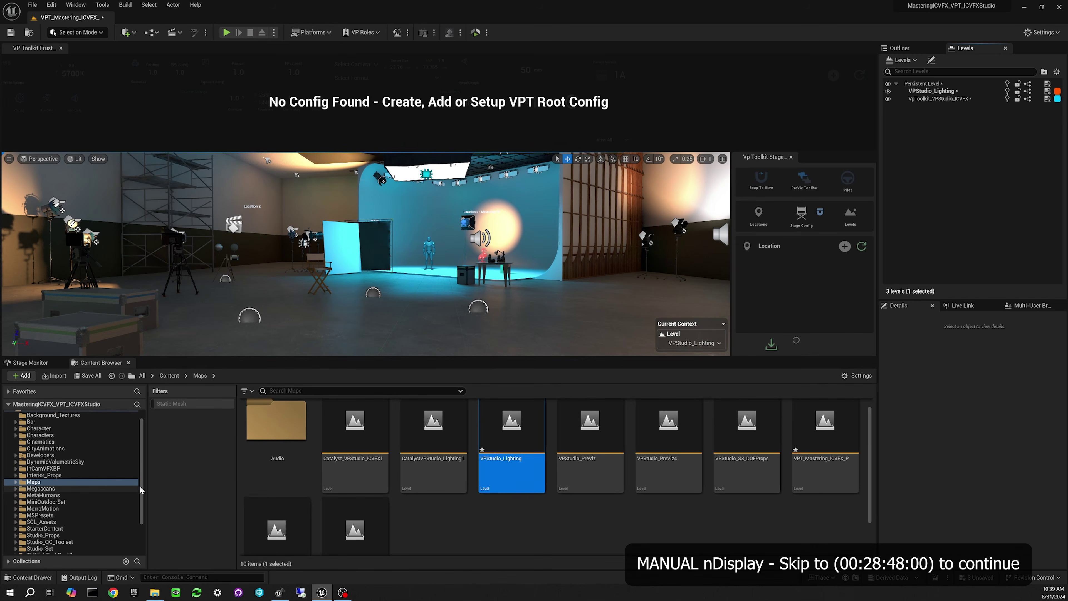
drag(141, 485, 140, 470)
click(42, 421)
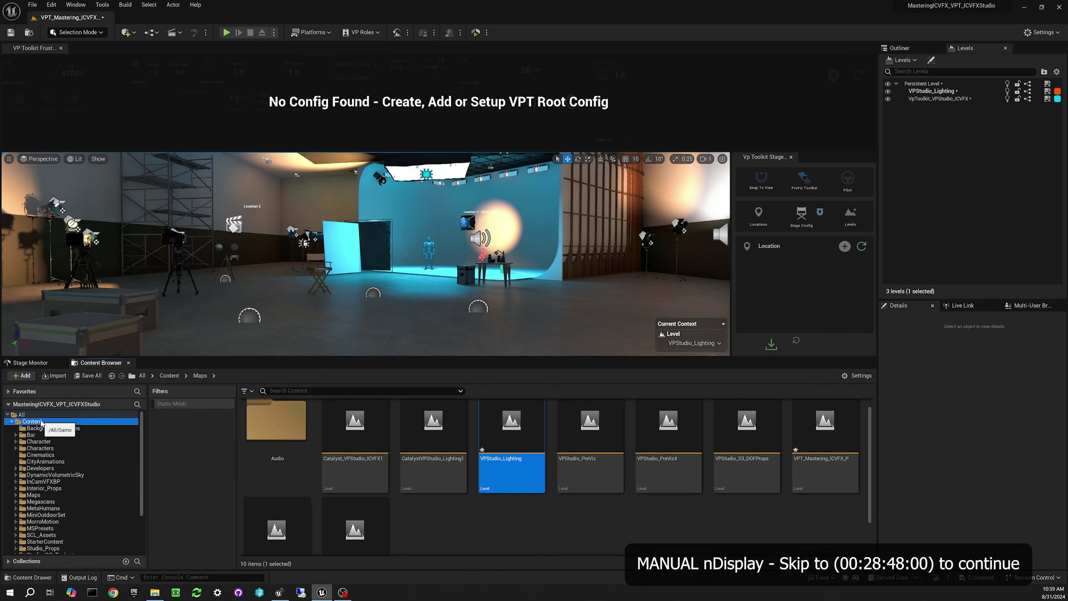
scroll(817, 492, down, 5)
right_click(804, 491)
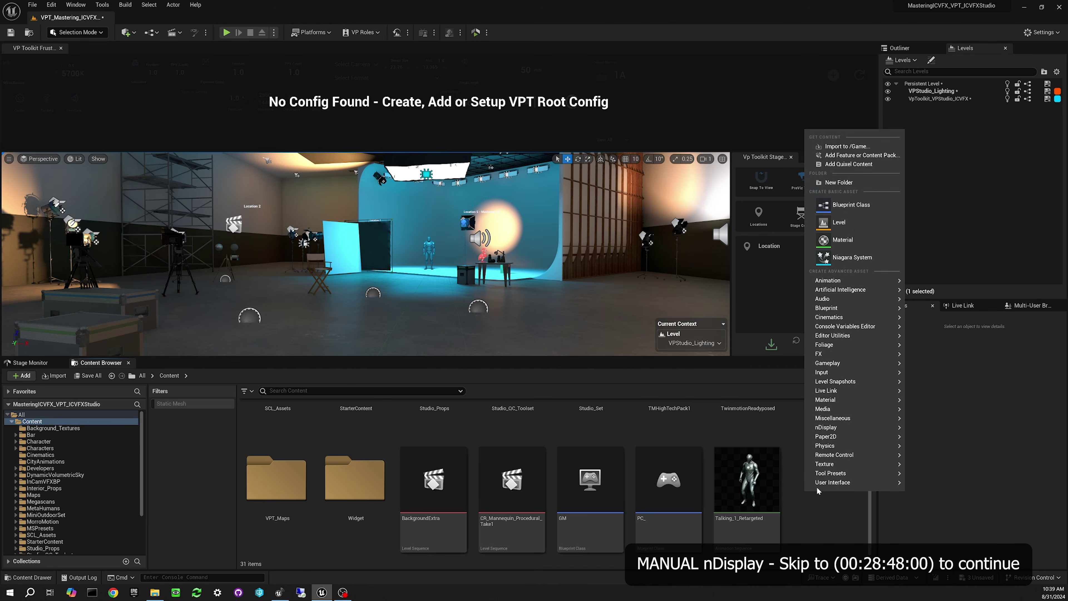
click(839, 181)
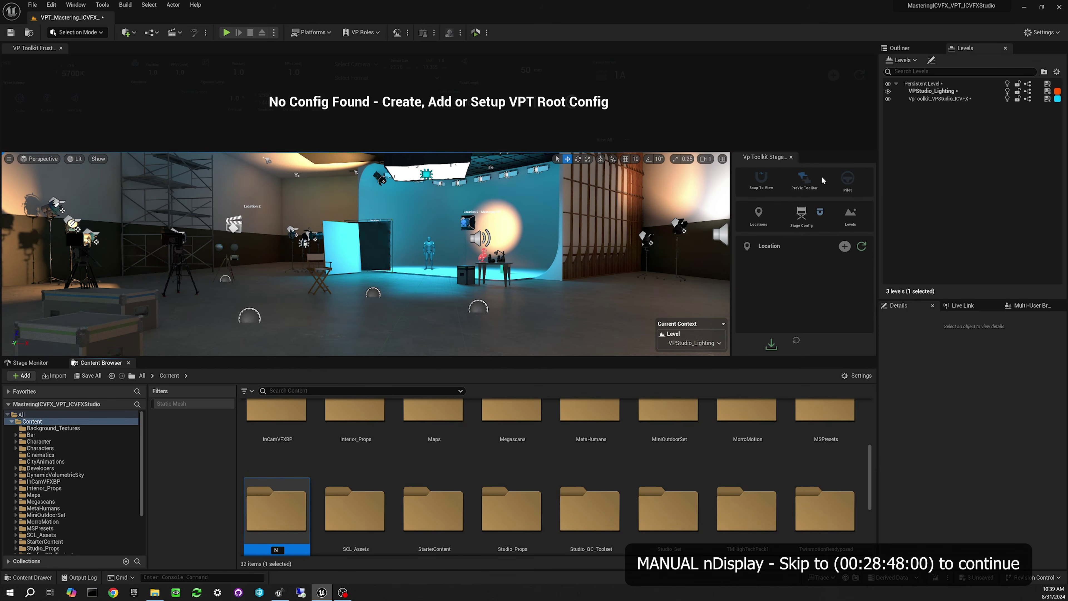
key(Return)
Create an nDisplay config asset named MASTERINGVP_Config inside the NDC folder.
double_click(279, 508)
right_click(410, 442)
mouse_move(455, 398)
click(546, 402)
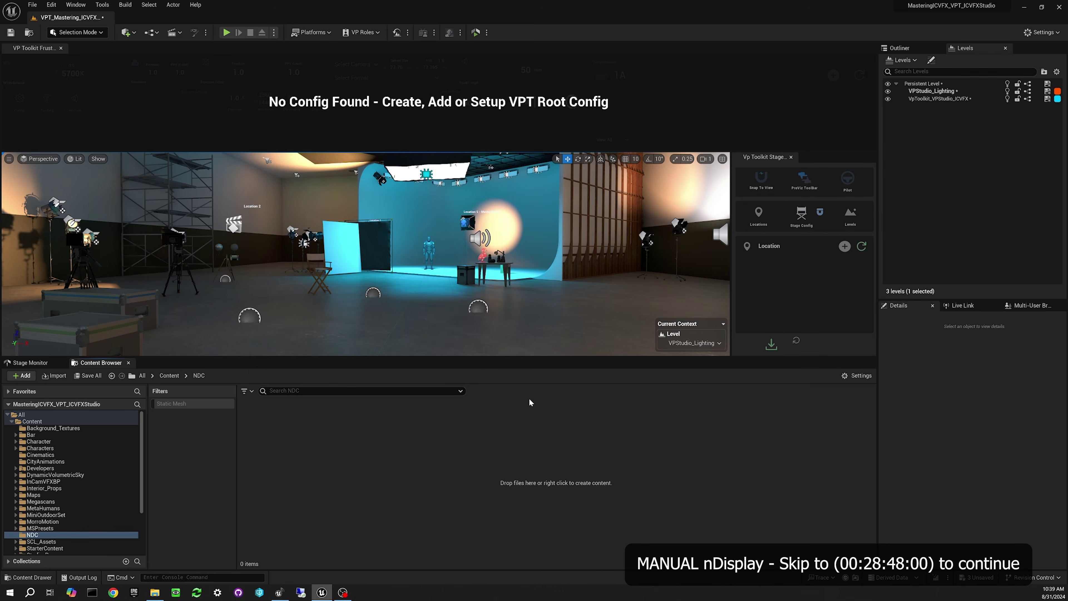
click(572, 416)
text(MASTERINGVP)
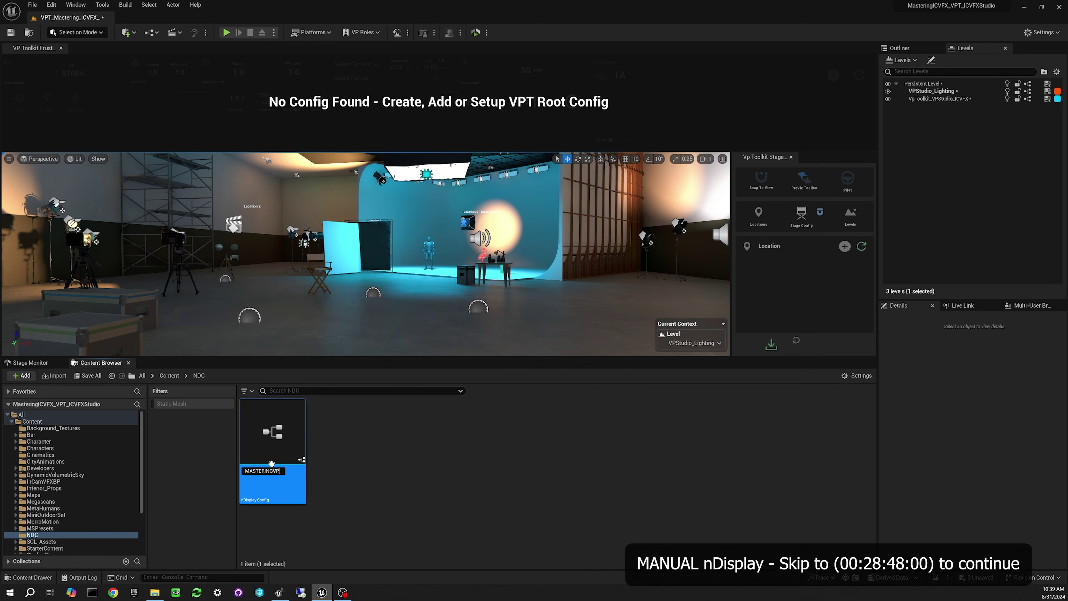
text(_Config)
key(Return)
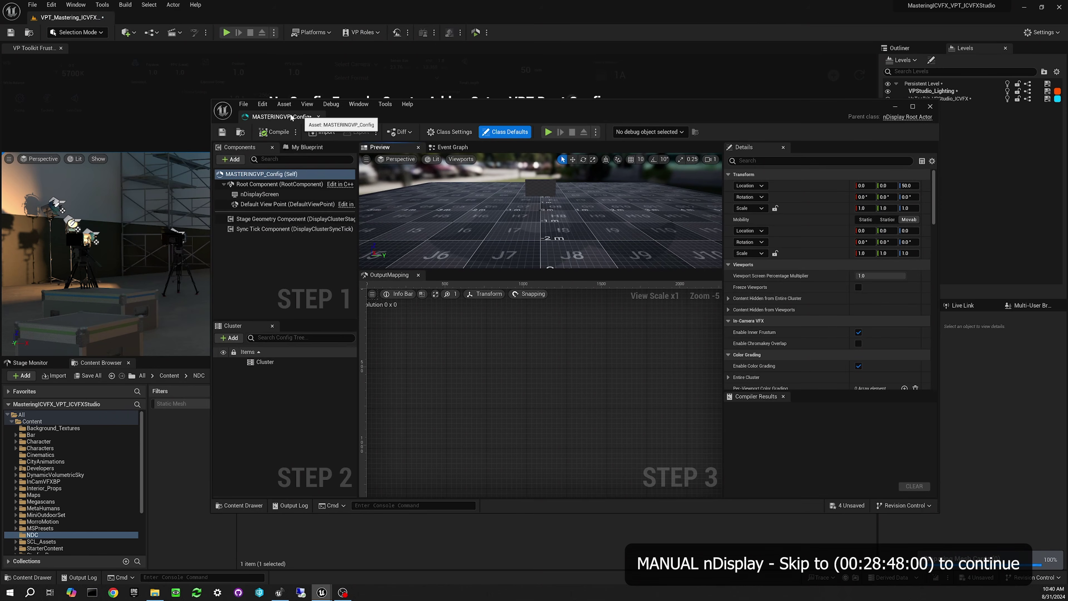
Dock the MASTERINGVP_Config editor beside the level tab and add an ICVFX Camera component to the config.
drag(298, 118, 126, 19)
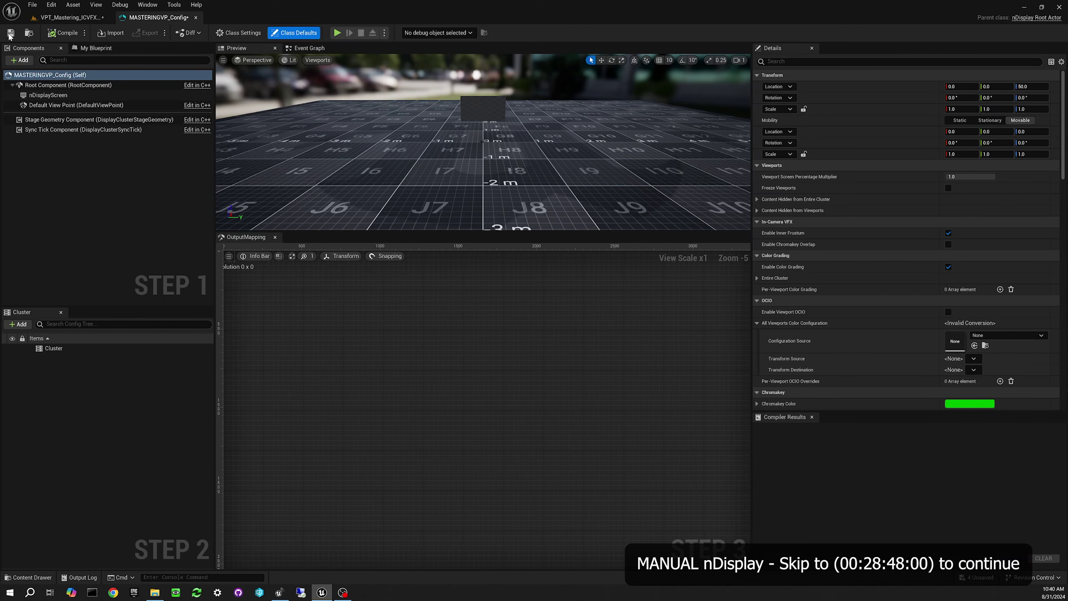
double_click(75, 105)
click(17, 61)
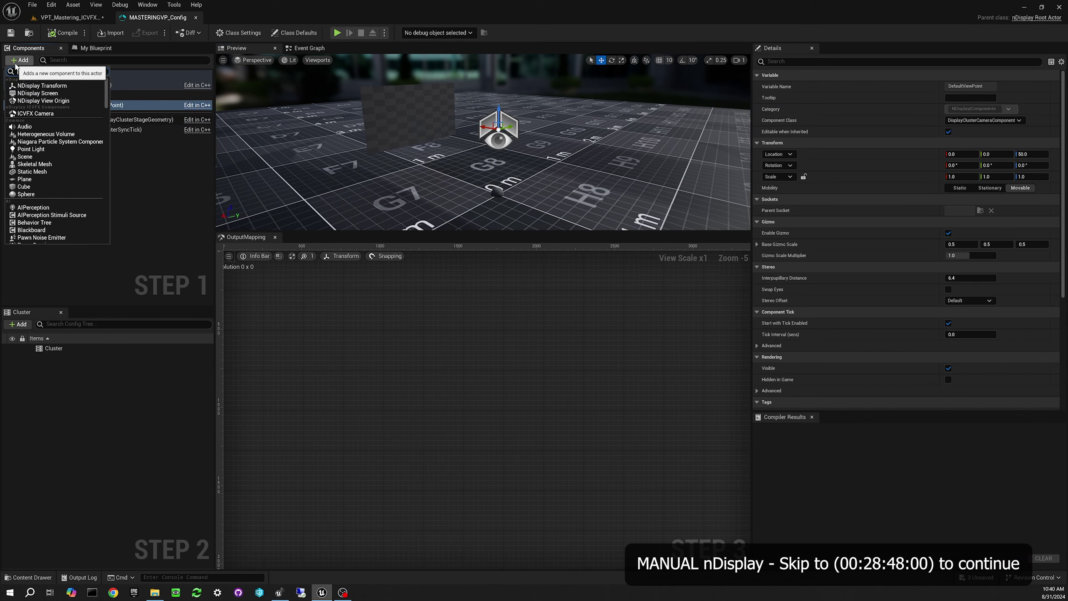
click(32, 115)
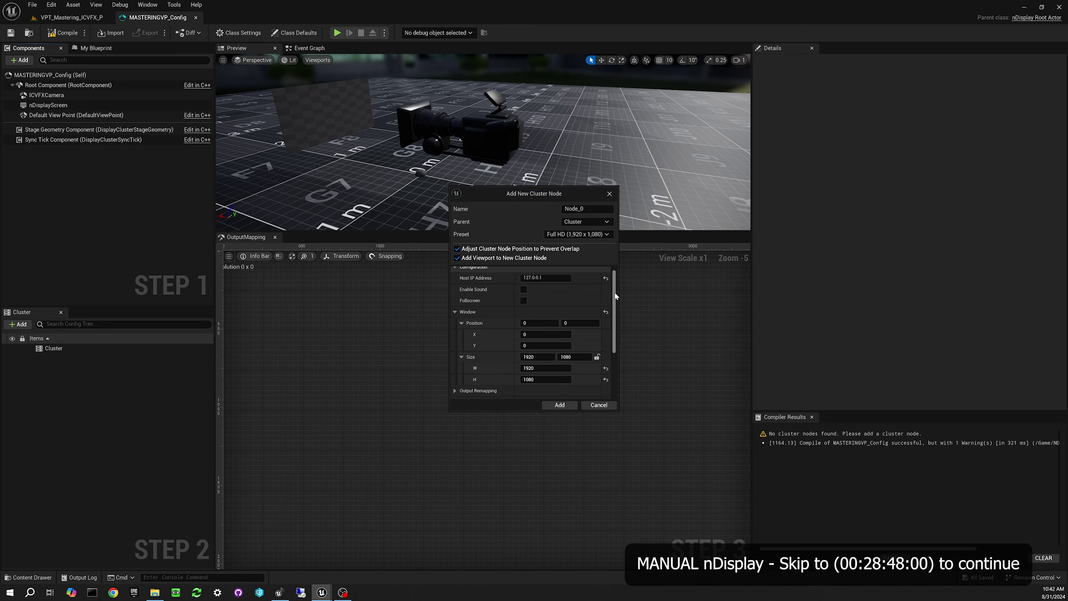
Add a Full HD cluster node Node_0 with viewport, using host IP 10.1.0.211 and window X position -1920, and review its settings.
drag(547, 283, 513, 286)
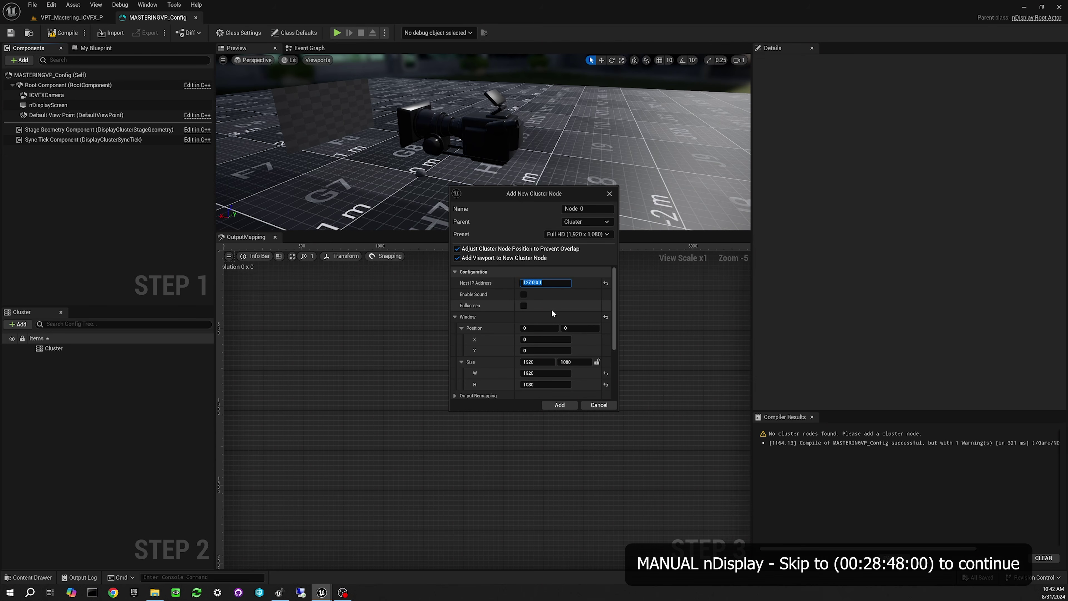
click(559, 405)
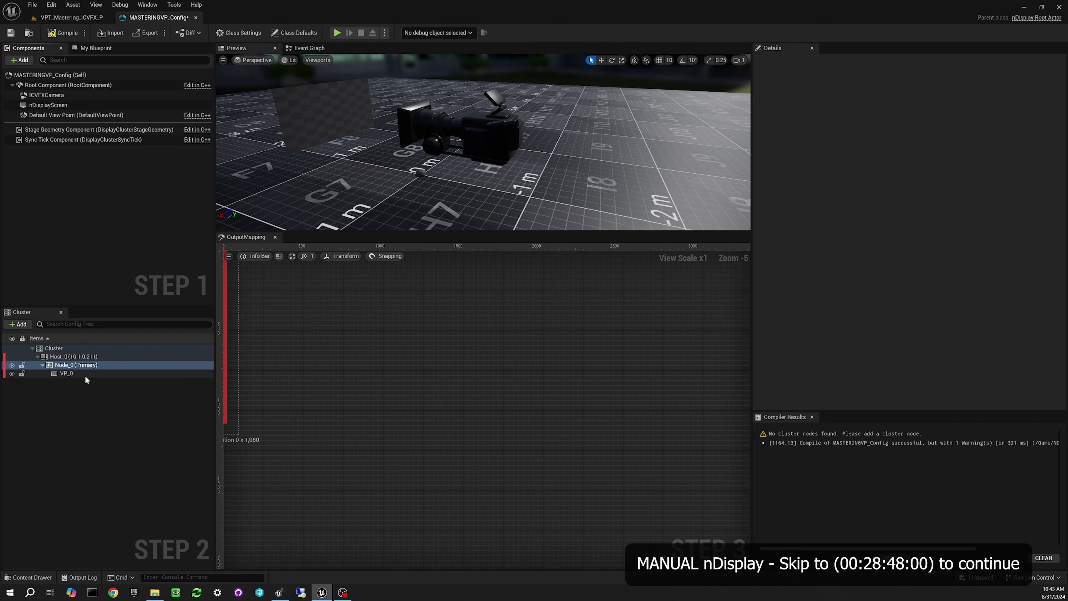
click(96, 373)
click(96, 365)
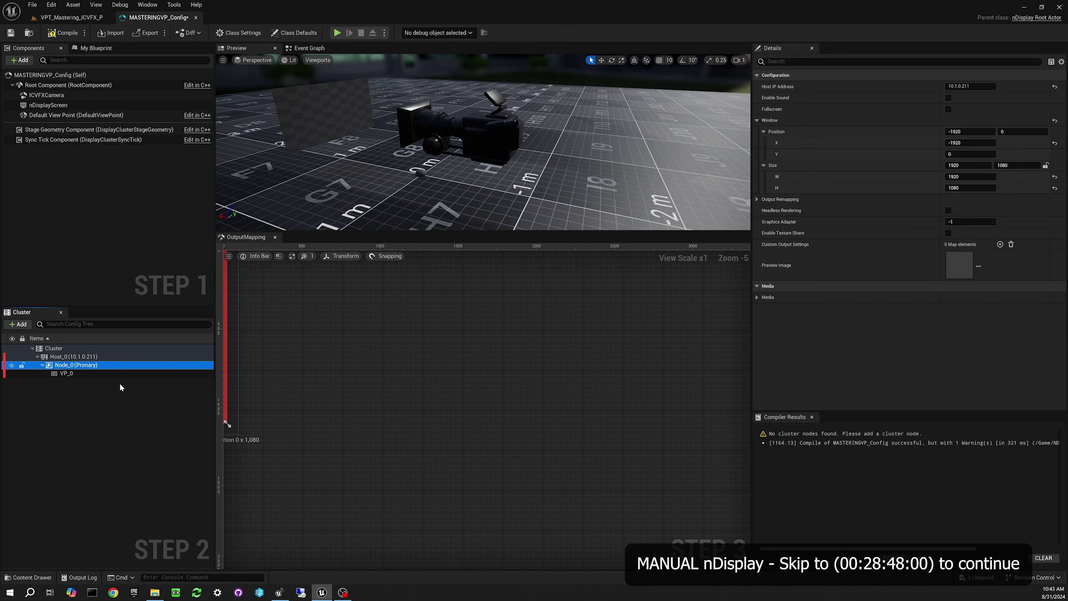
Set viewport VP_0's view origin to DefaultViewPoint and move the Default View Point component to about -25 in X.
click(71, 374)
click(988, 98)
click(963, 116)
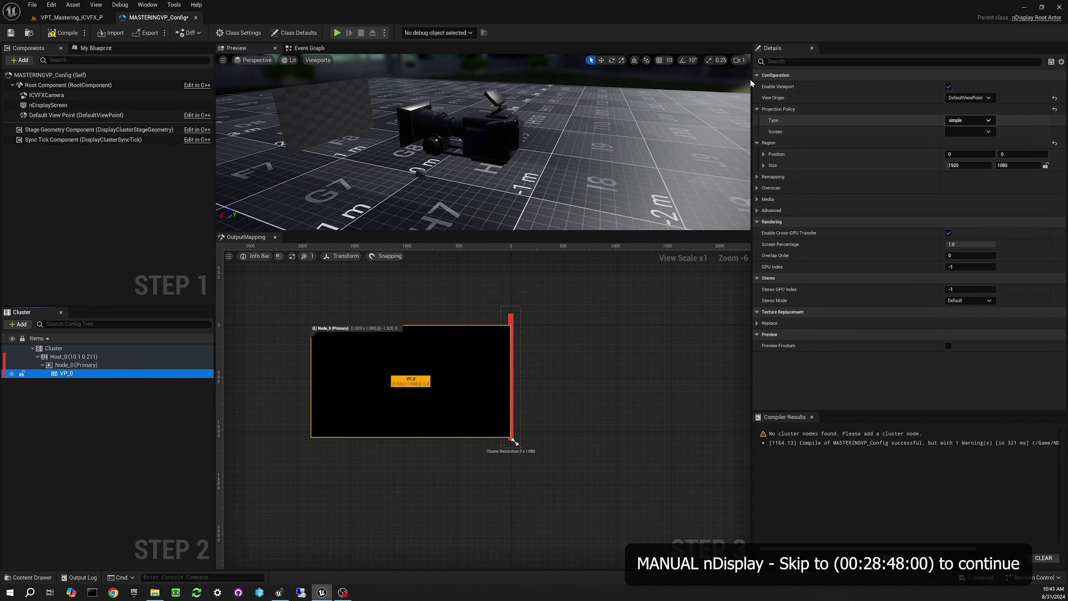
click(61, 116)
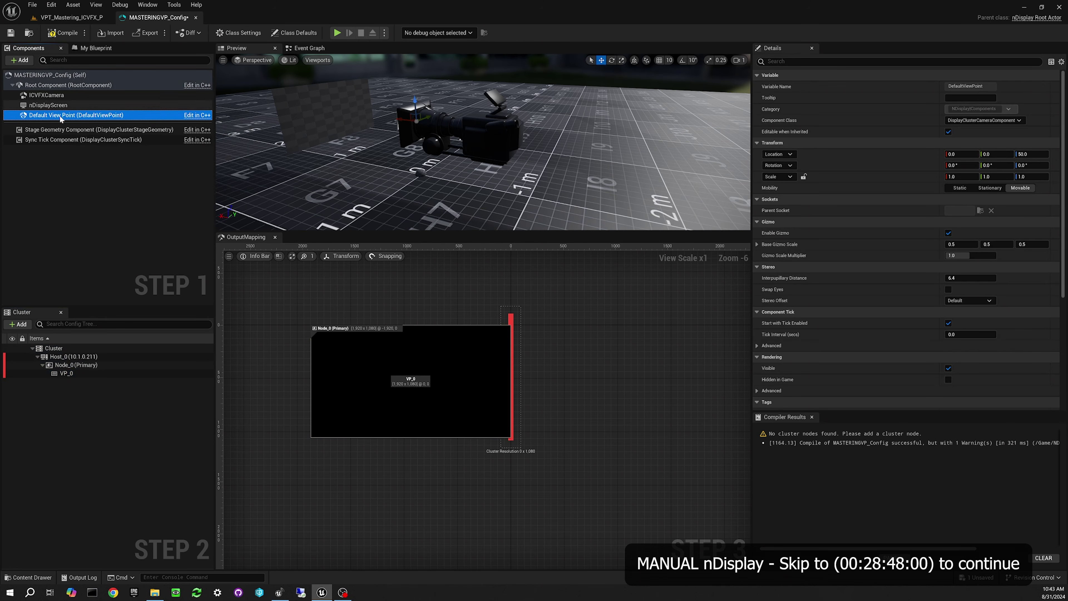
drag(403, 121, 433, 125)
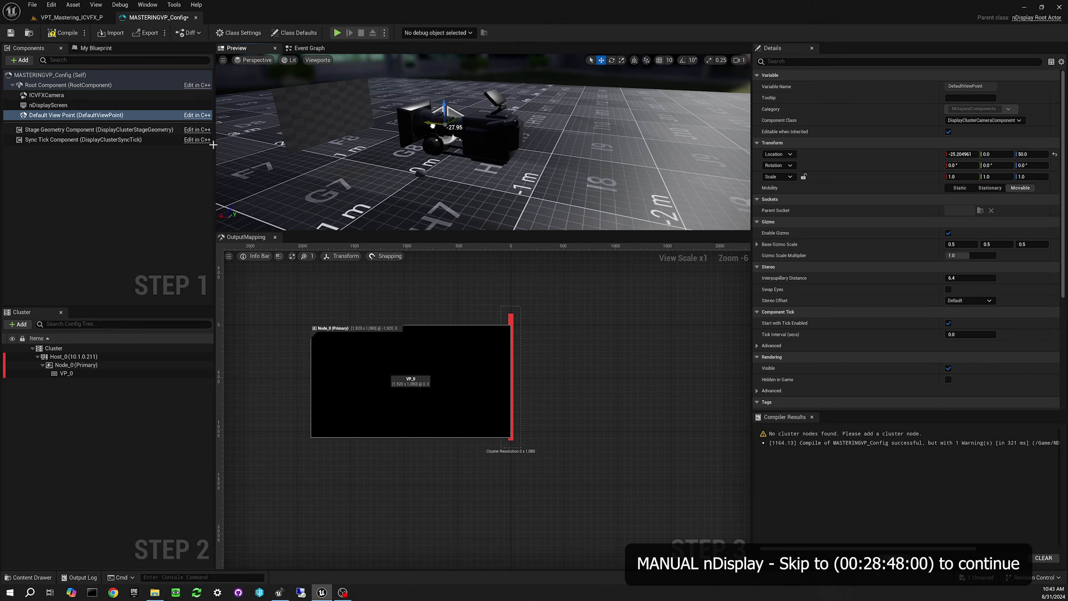
Choose the projection policy type for viewport VP_0 and open its projection screen choices.
click(126, 377)
click(970, 120)
click(963, 185)
click(981, 132)
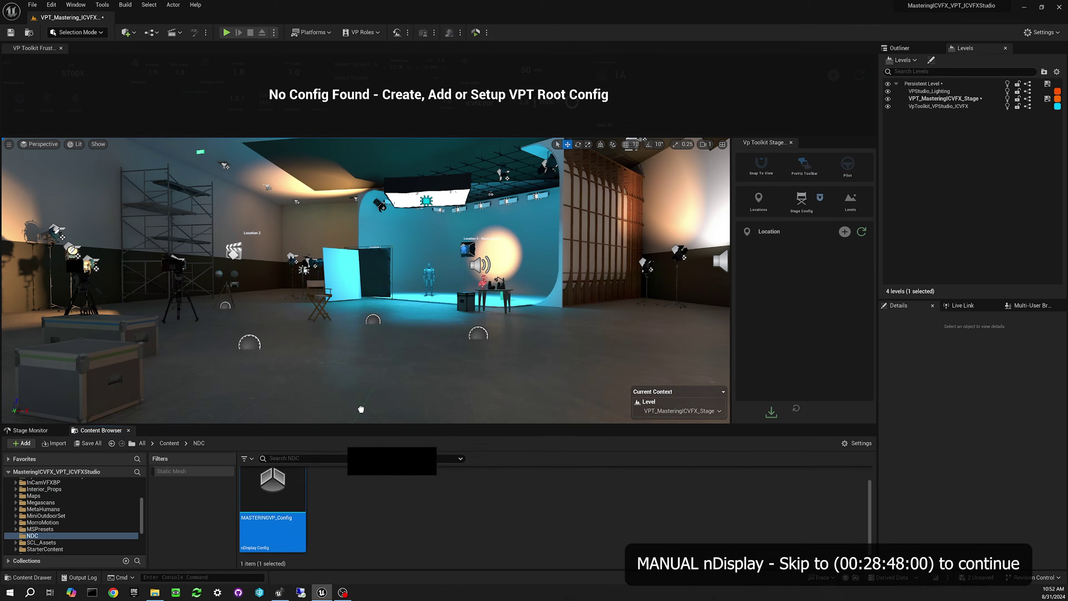
Place MASTERINGVP_Config on the studio floor in the level and show the actor in the outliner.
drag(382, 376, 390, 378)
drag(390, 377, 420, 374)
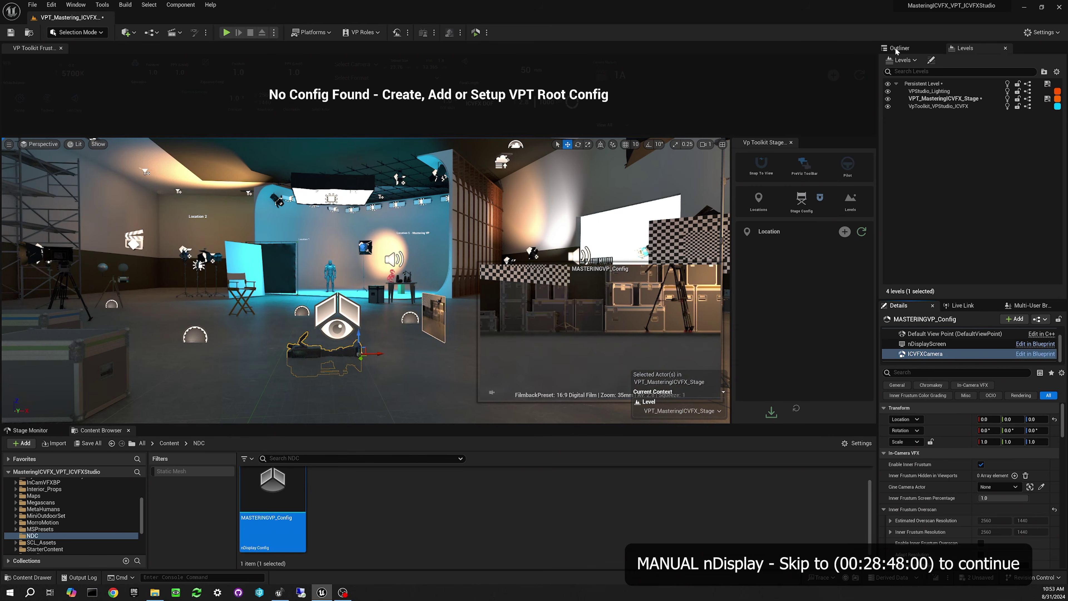
click(896, 48)
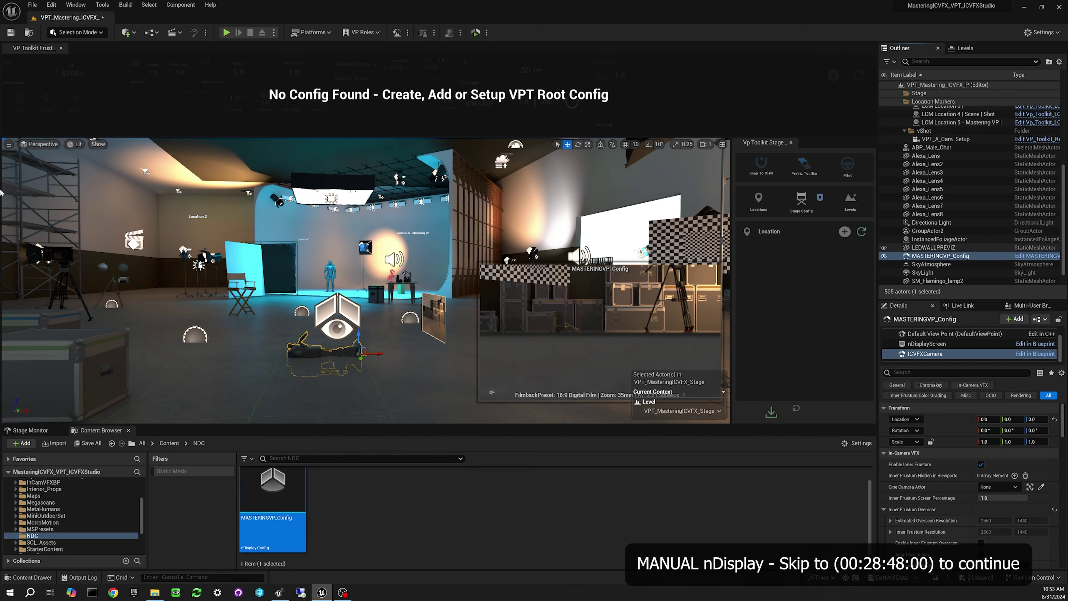
Add a Cine Camera Actor to the level and parent it to MASTERINGVP_Config.
click(128, 32)
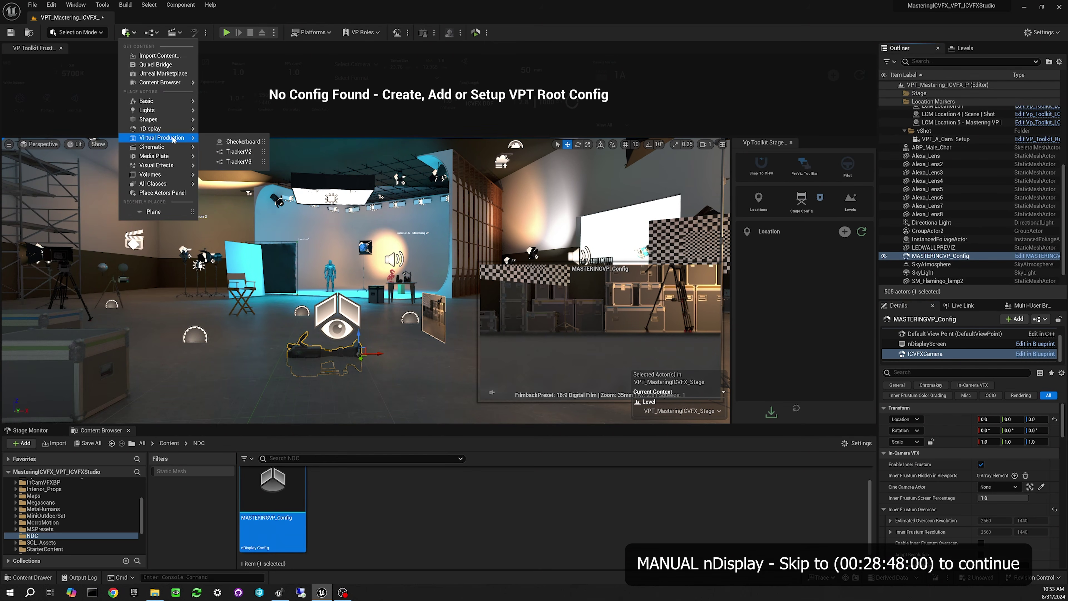
mouse_move(182, 148)
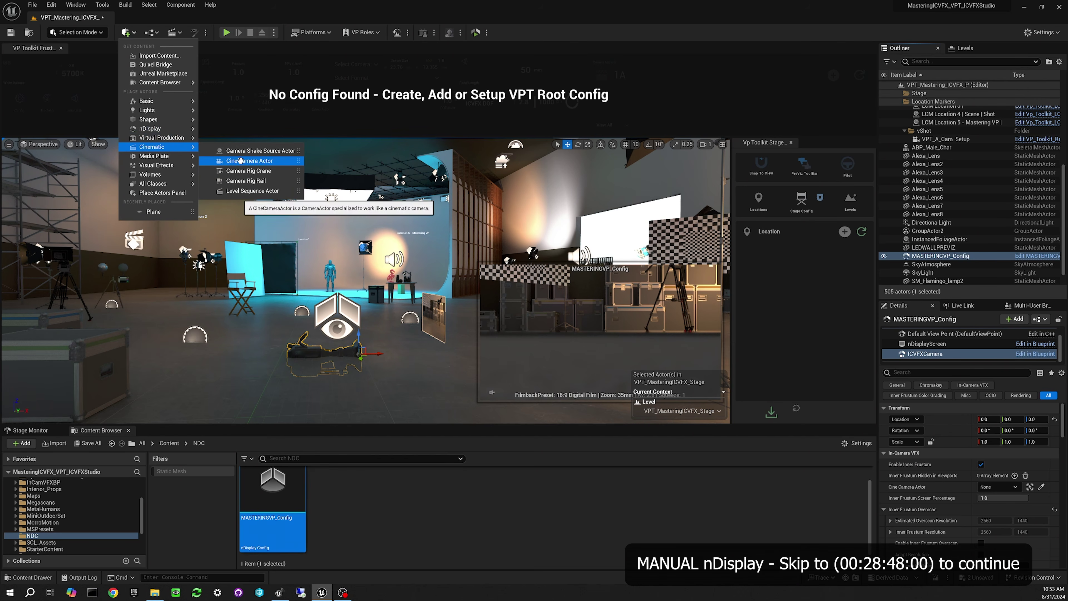
click(261, 160)
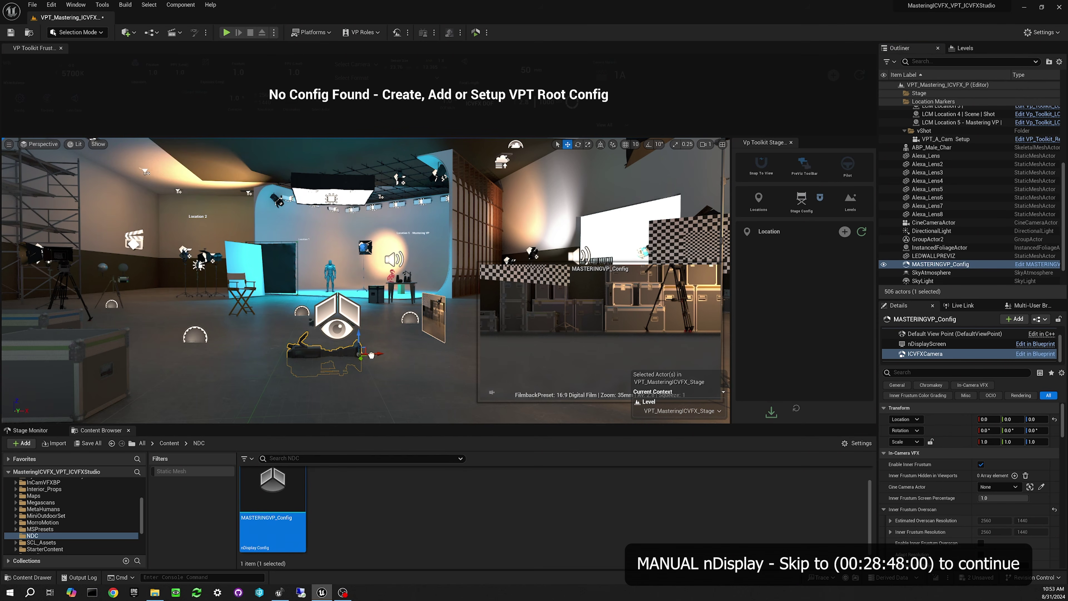
drag(385, 368, 383, 366)
drag(936, 198, 932, 242)
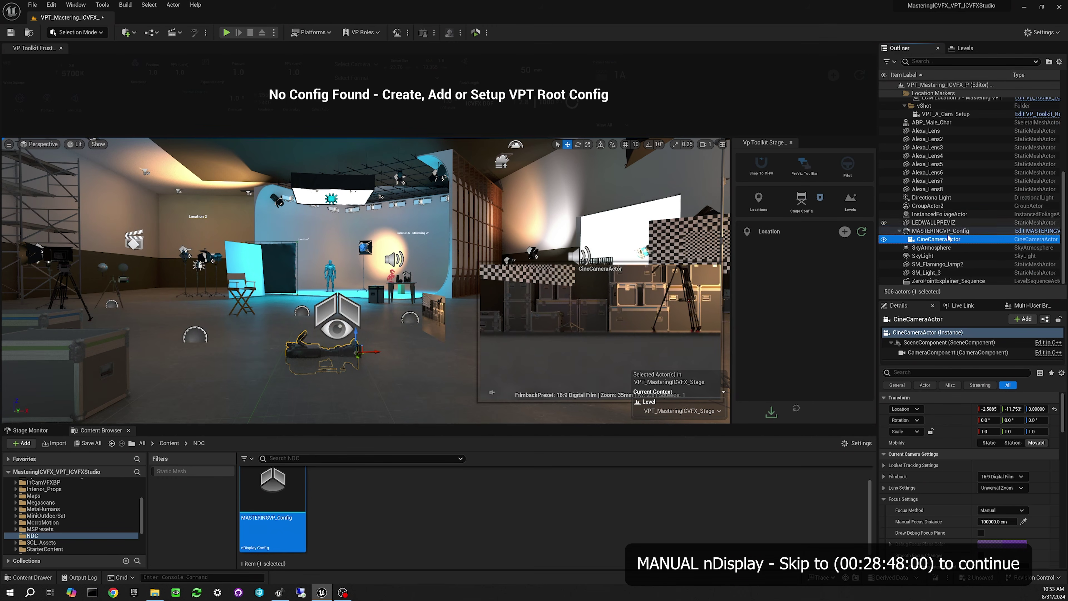
click(966, 48)
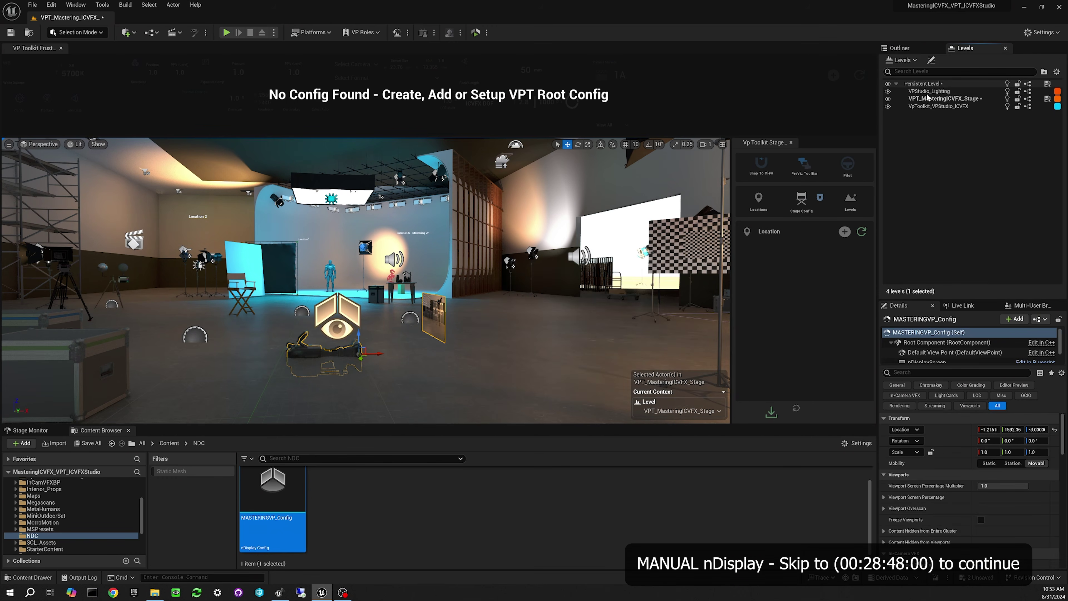
right_click(941, 100)
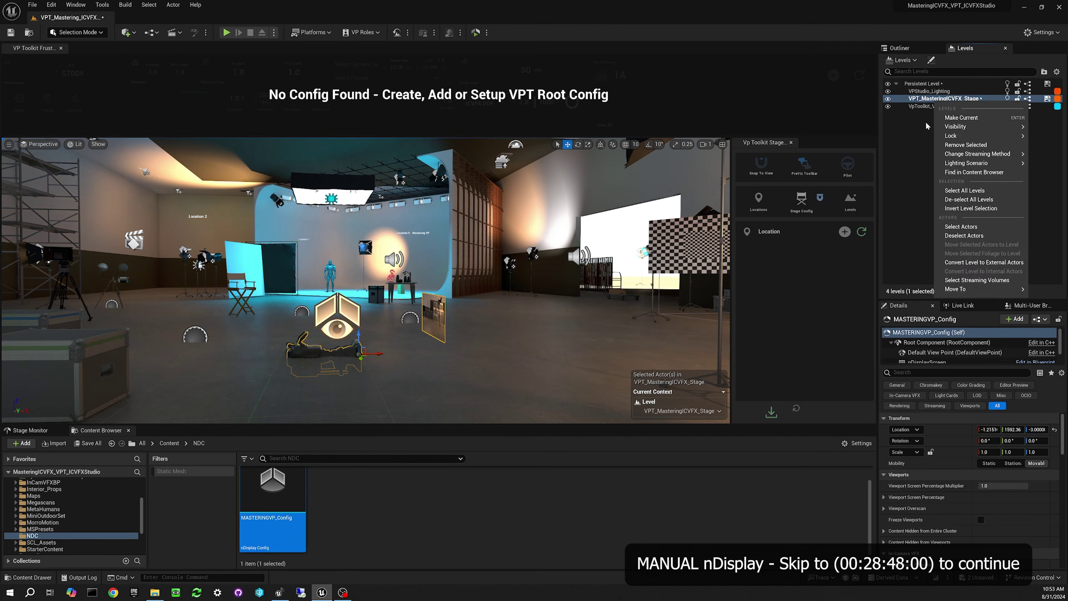
click(899, 48)
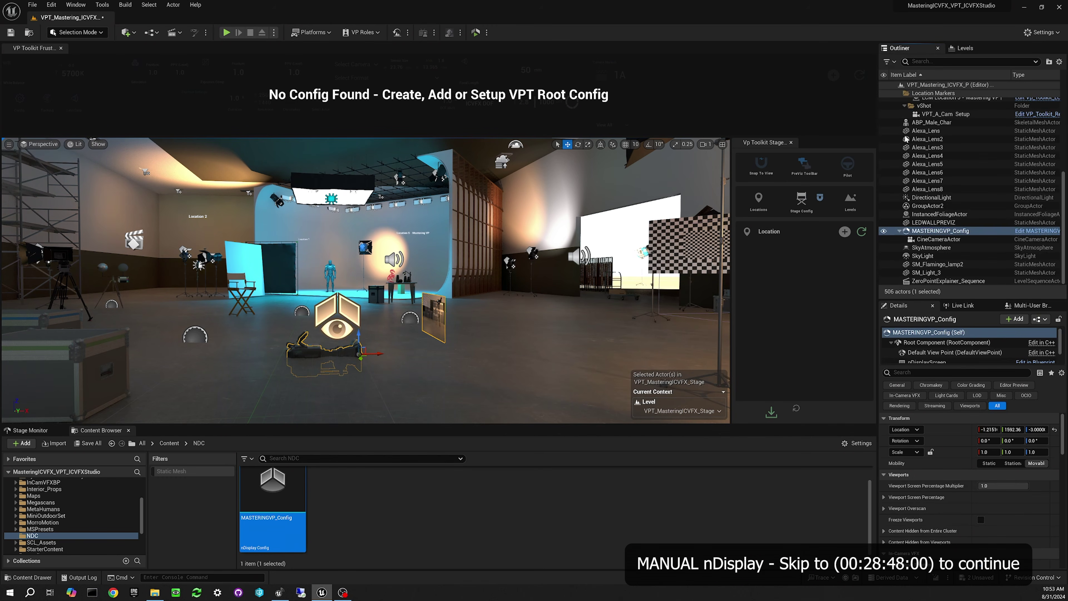
Rename the Cine Camera Actor under MASTERINGVP_Config as Frustum_Cam.
click(923, 238)
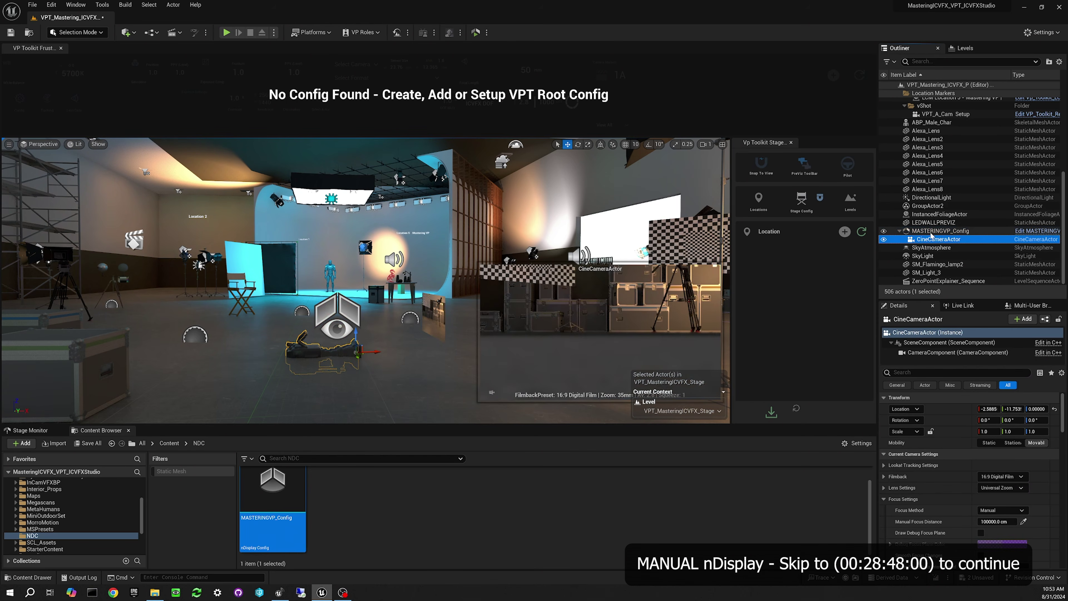
click(931, 232)
click(927, 239)
key(F2)
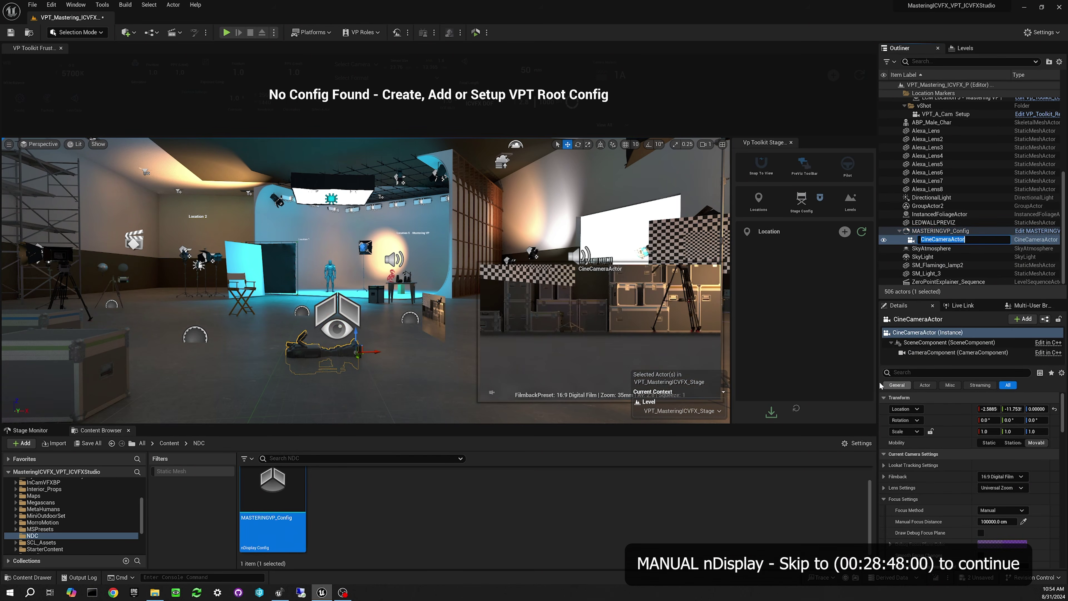
text(Frustum_)
Move the MASTERINGVP_Config actor into the outliner's A_Stage folder.
right_click(924, 231)
mouse_move(946, 494)
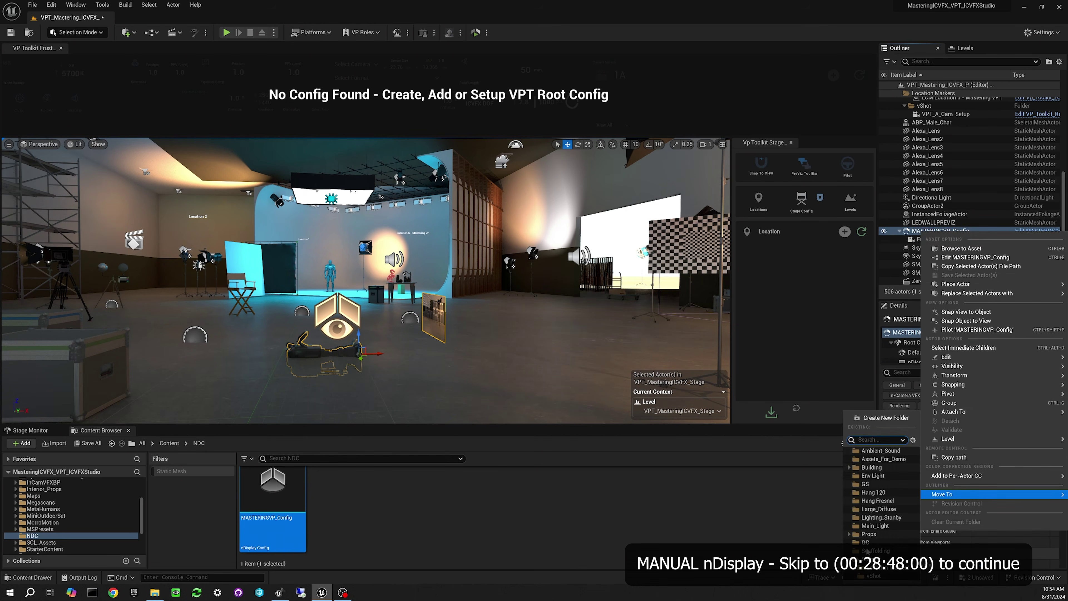
key(Escape)
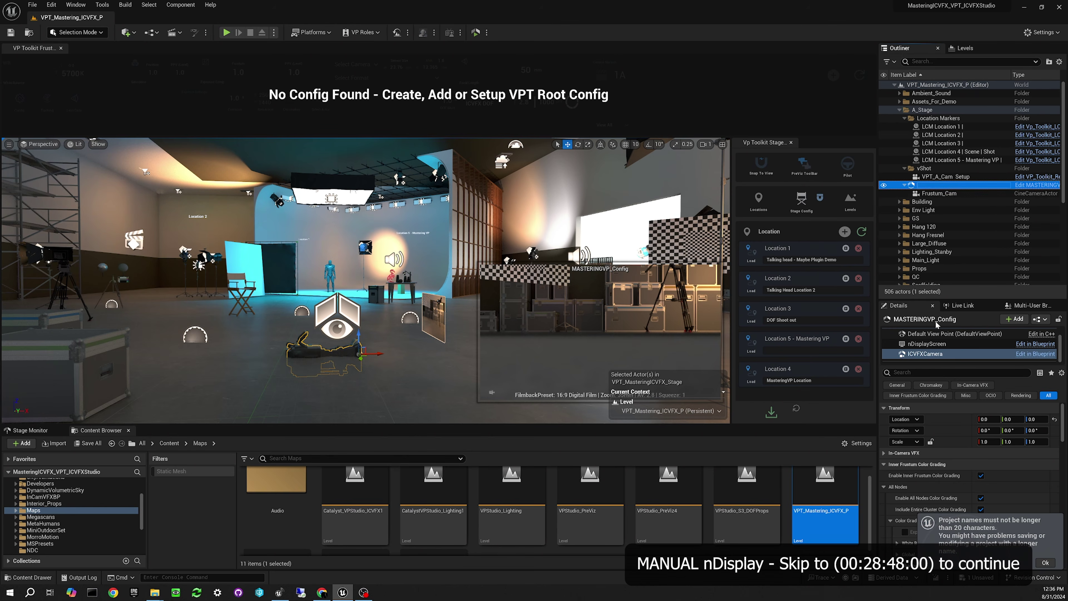
Assign Frustum_Cam as the cine camera actor of MASTERINGVP_Config's ICVFXCamera component.
click(938, 186)
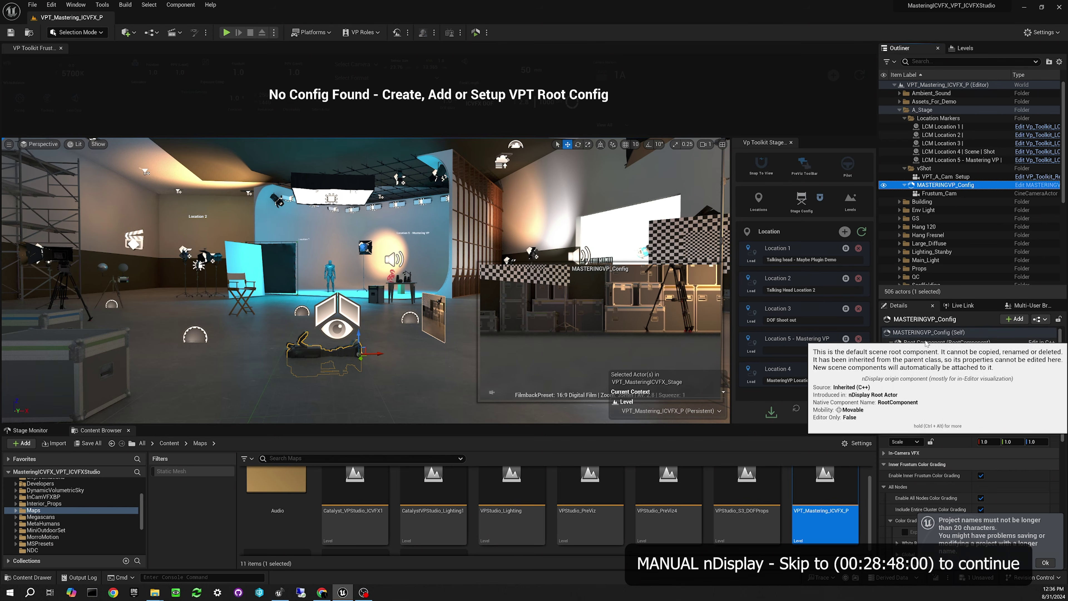
scroll(927, 343, down, 2)
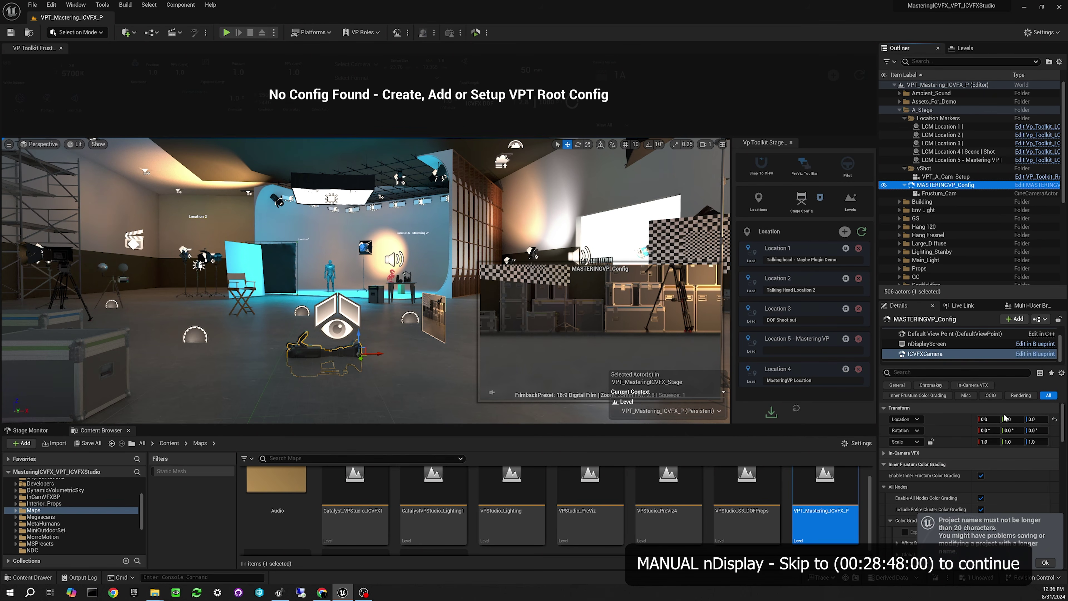
click(885, 453)
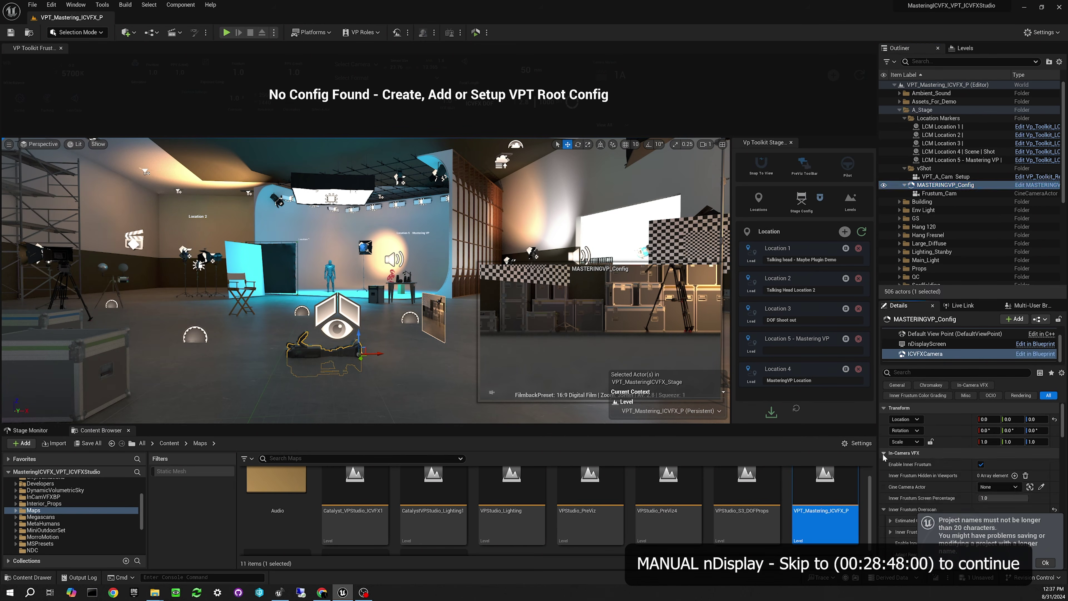
click(1001, 488)
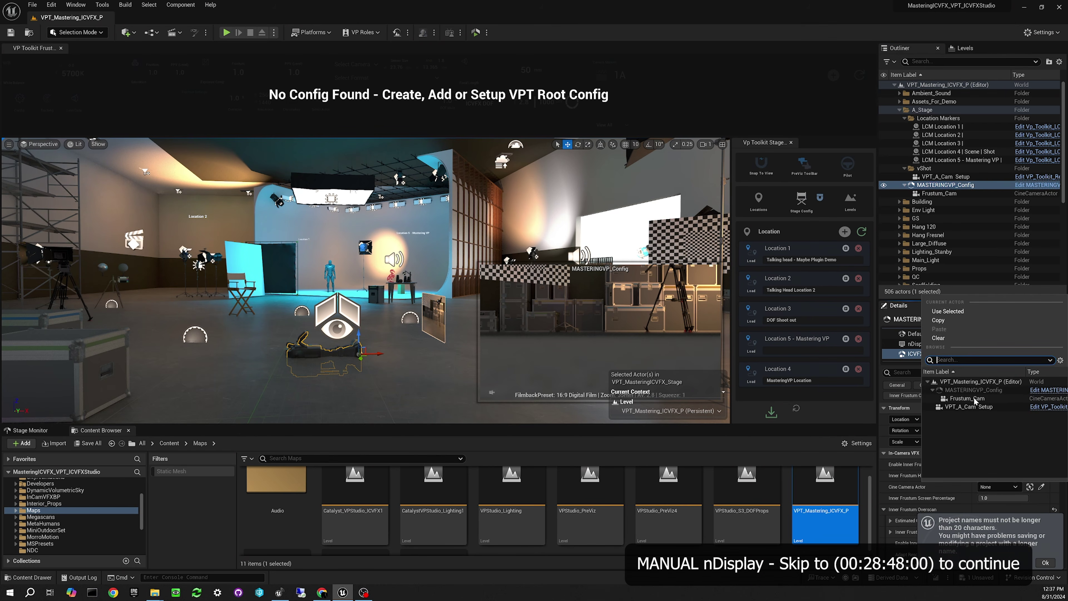
click(968, 398)
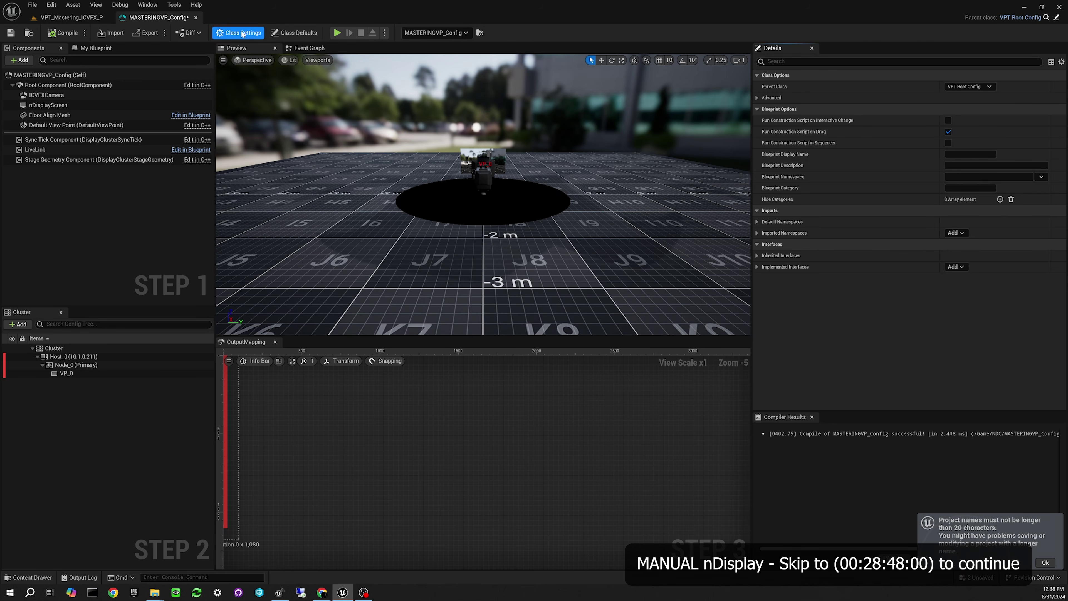
Review the parent class options in MASTERINGVP_Config's class settings and check the config in the level.
click(989, 88)
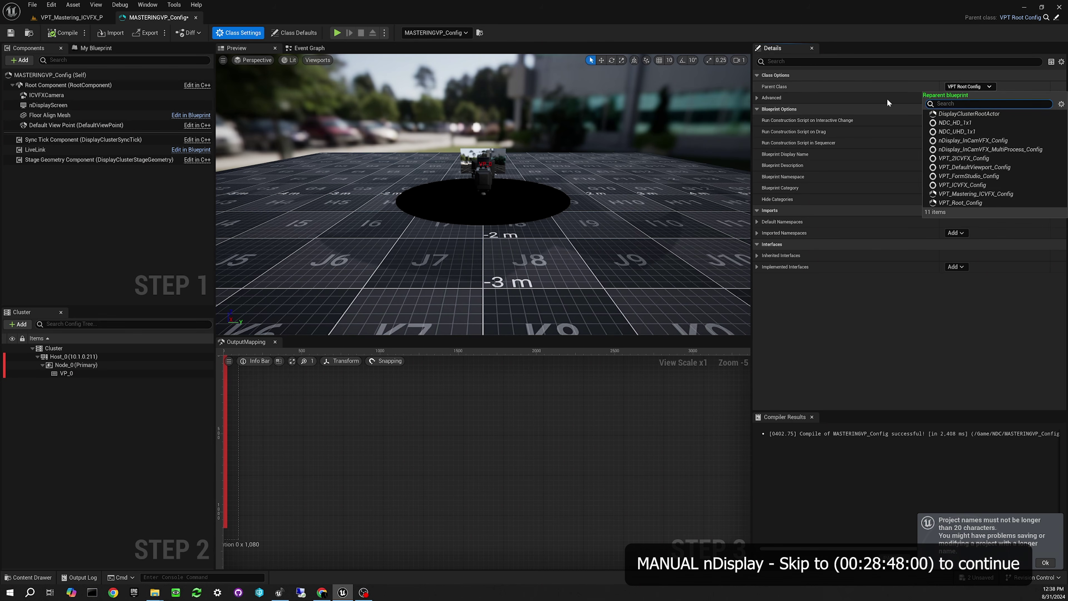
click(860, 100)
click(78, 18)
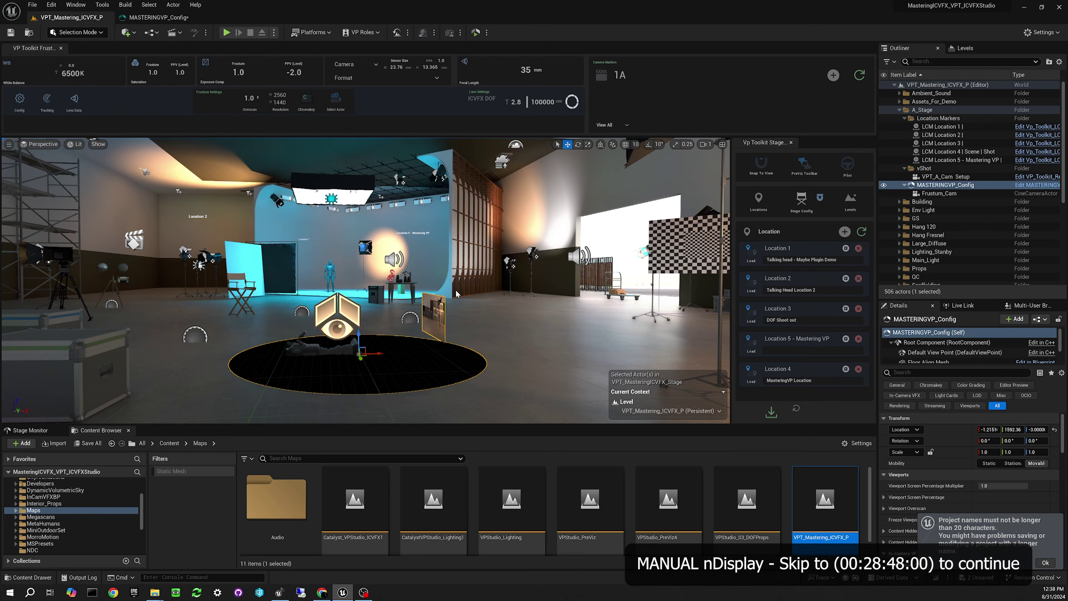
click(168, 17)
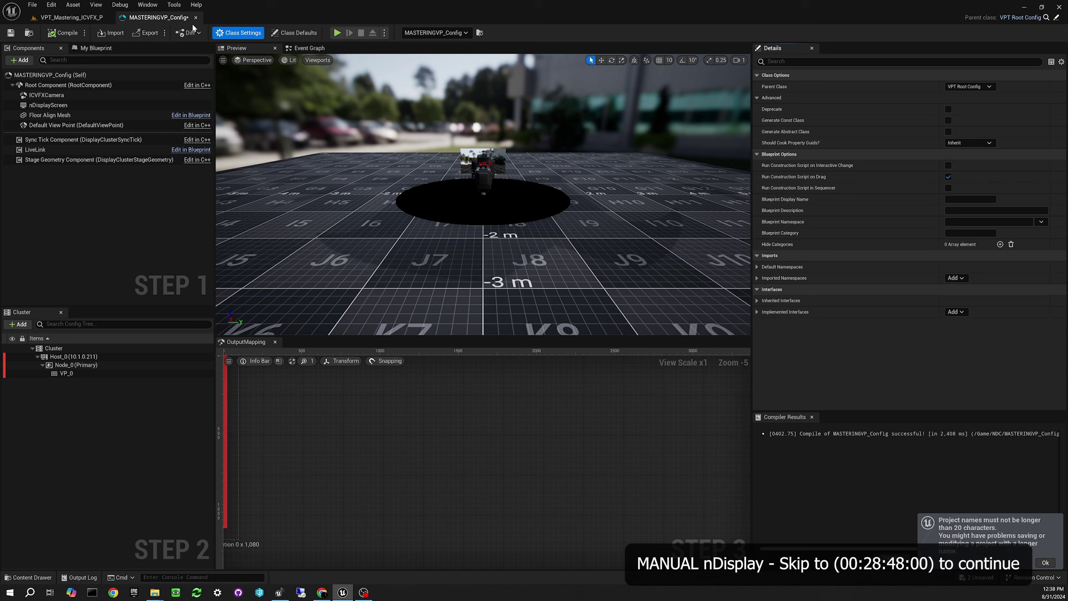
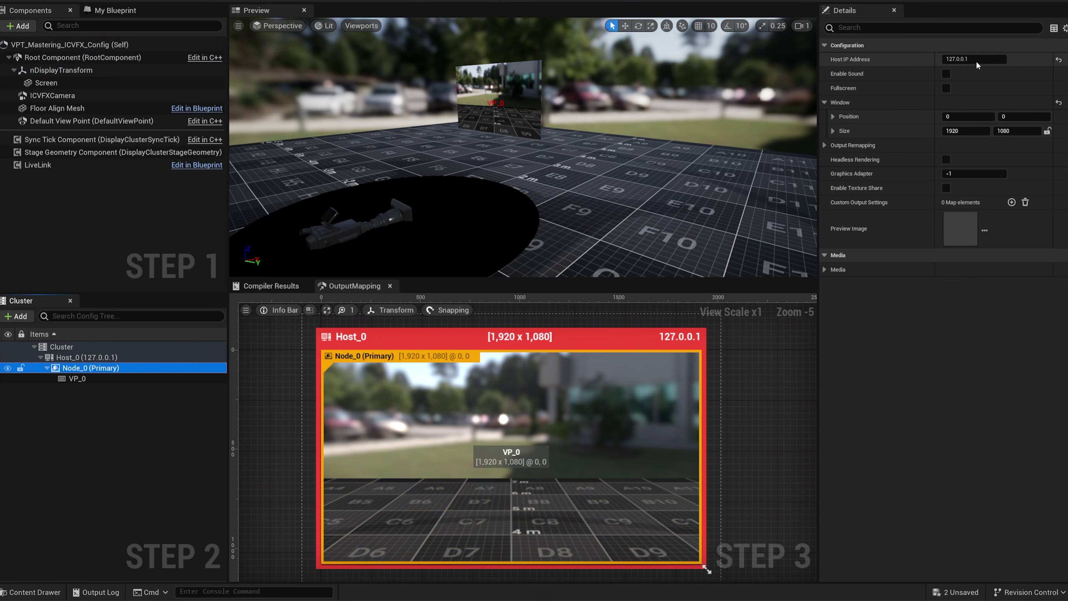
Set the host IP address of Node_0 in VPT_Mastering_ICVFX_Config to 10.1.0.211.
text(10.1.0.211)
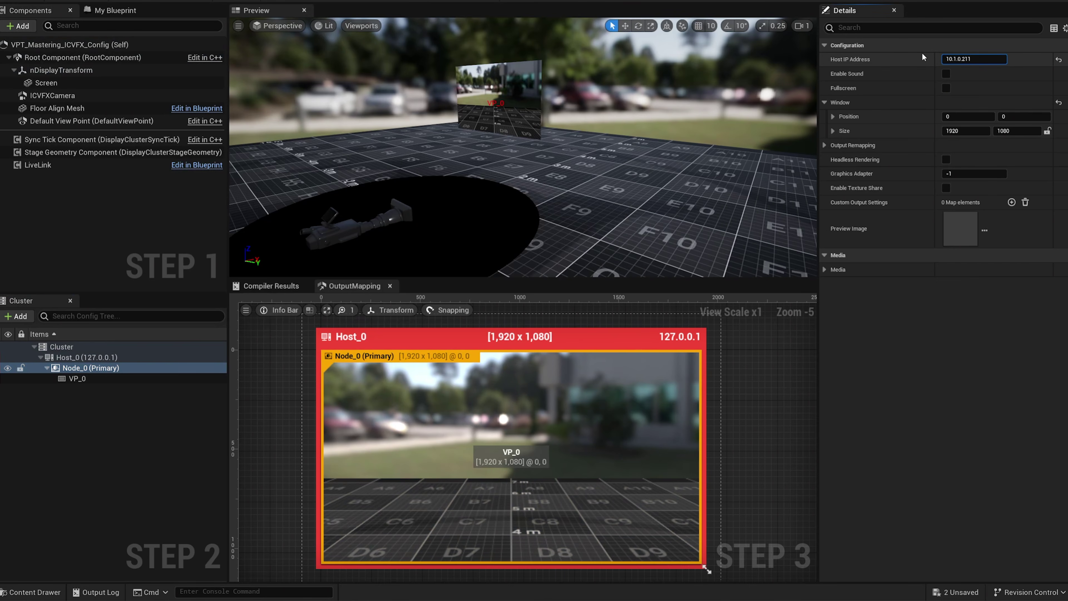
key(Return)
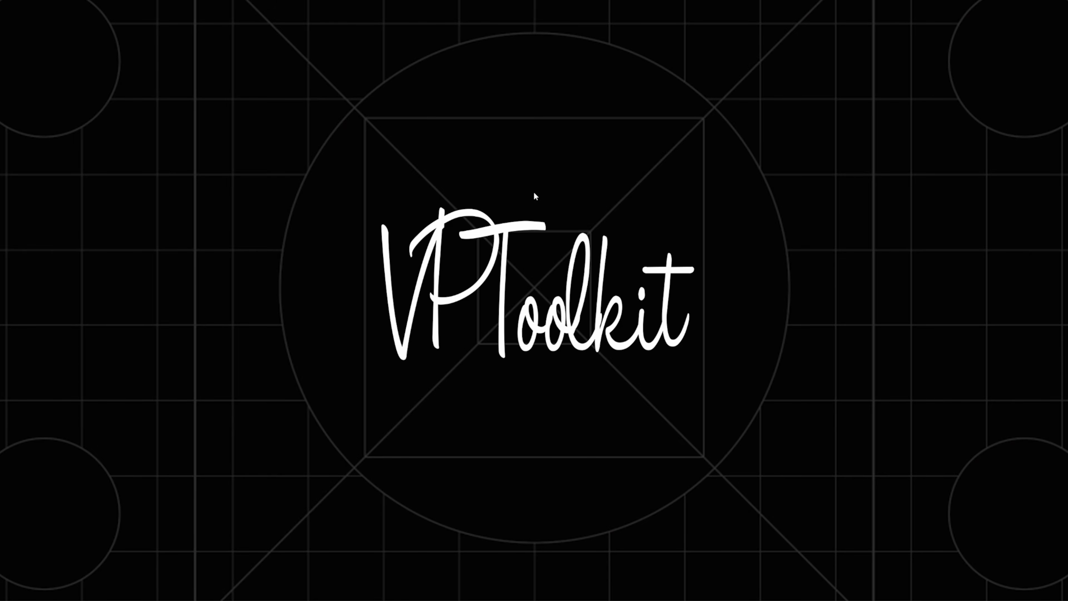
Switch to the Windows desktop and open its display settings to examine the monitor arrangement.
right_click(533, 192)
click(580, 280)
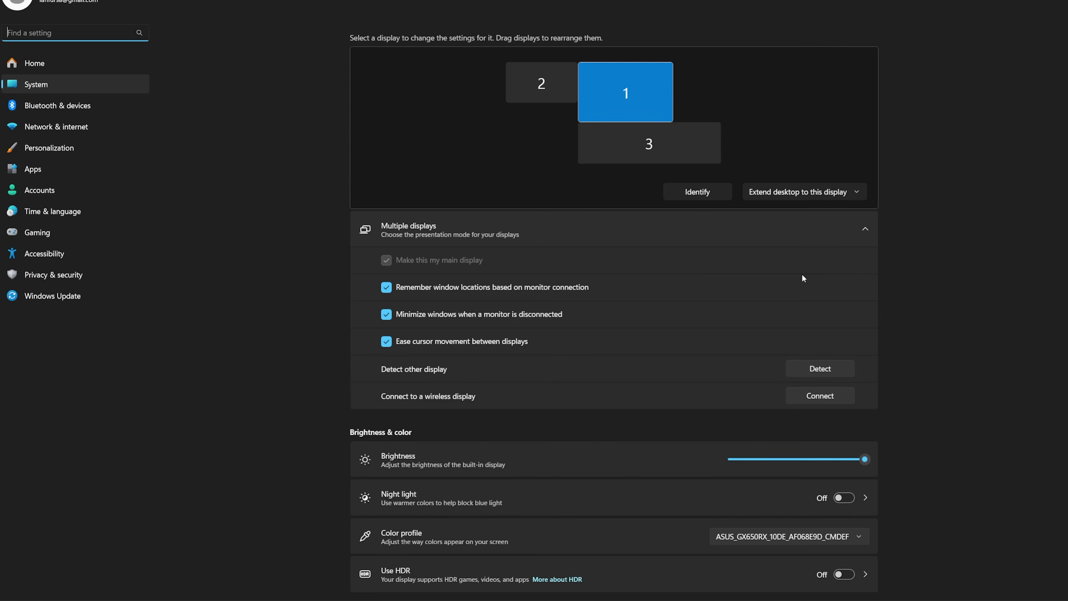
Examine how displays 1, 2 and 3 are arranged and identified, keeping display 2's top edge level with display 1.
click(649, 150)
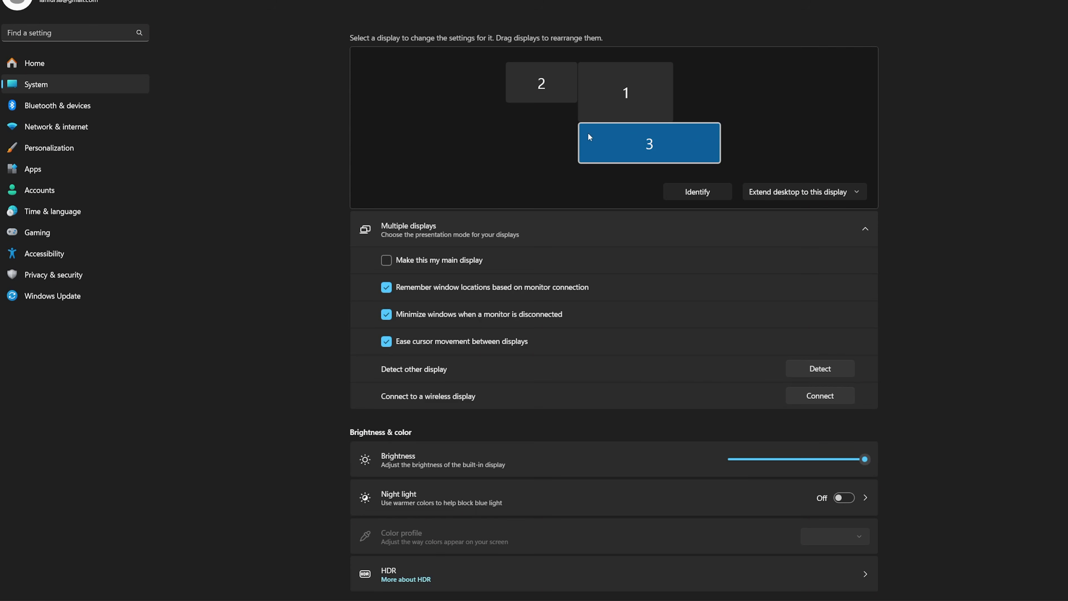
click(546, 92)
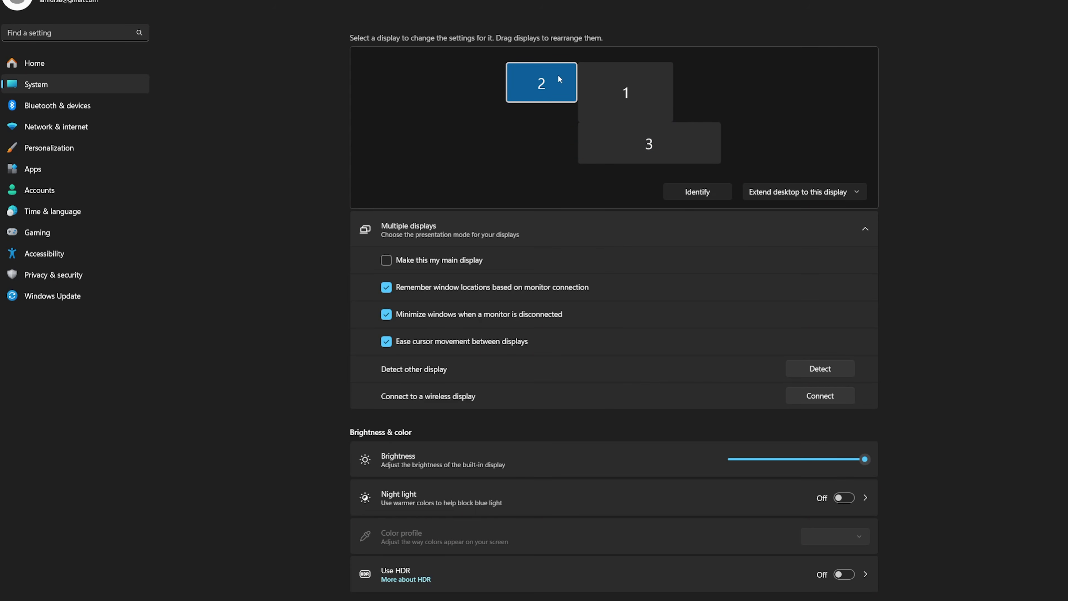
click(704, 195)
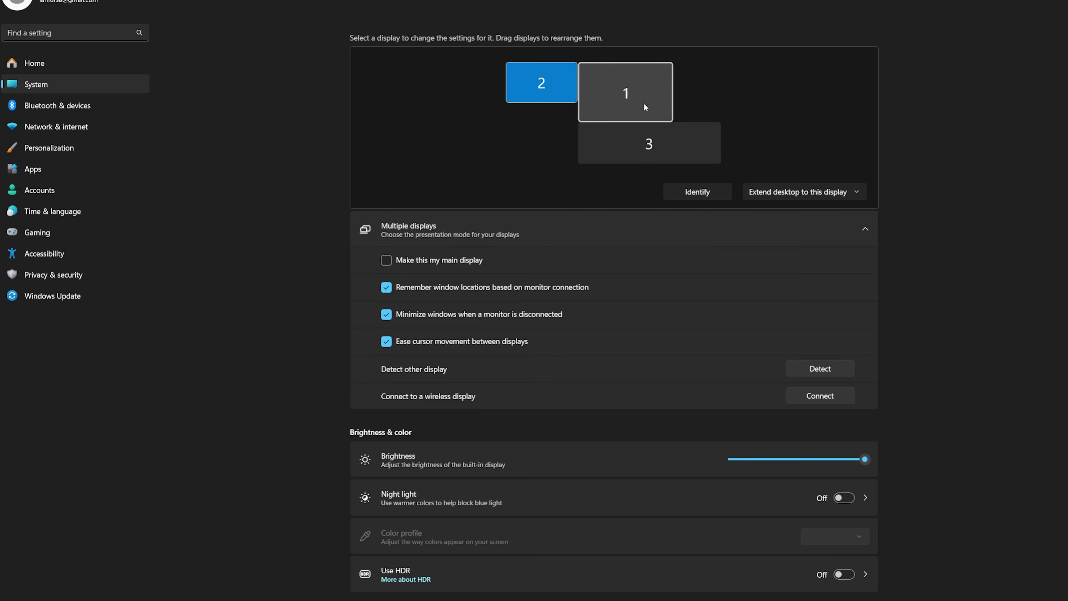
click(643, 102)
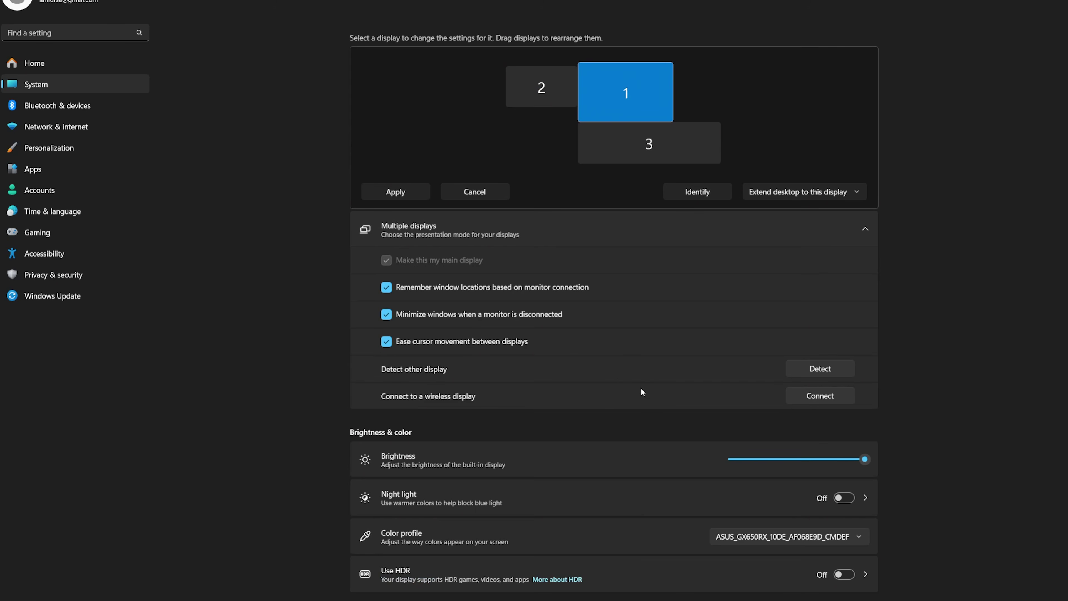
drag(544, 89, 544, 85)
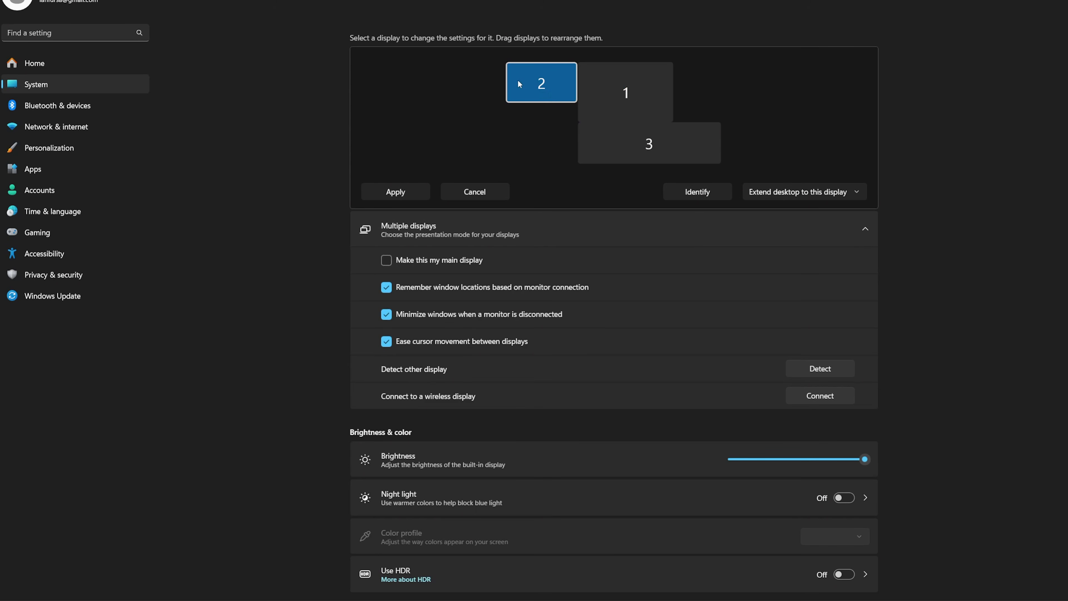
click(630, 88)
click(547, 90)
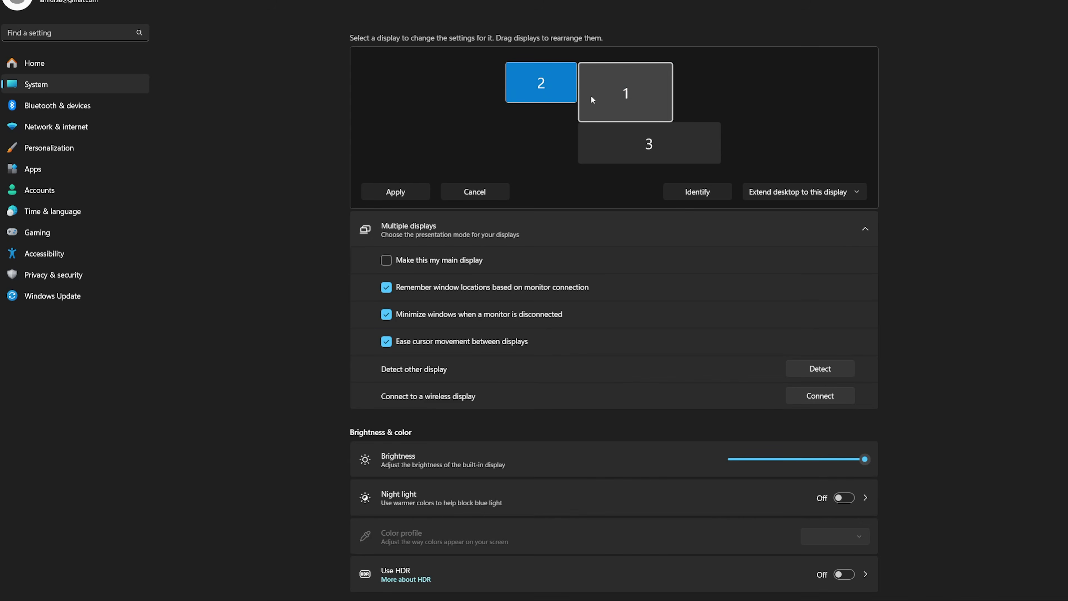
Check the available resolutions for display 2 without changing the selected one.
scroll(563, 95, down, 2)
scroll(559, 71, up, 2)
scroll(598, 187, down, 8)
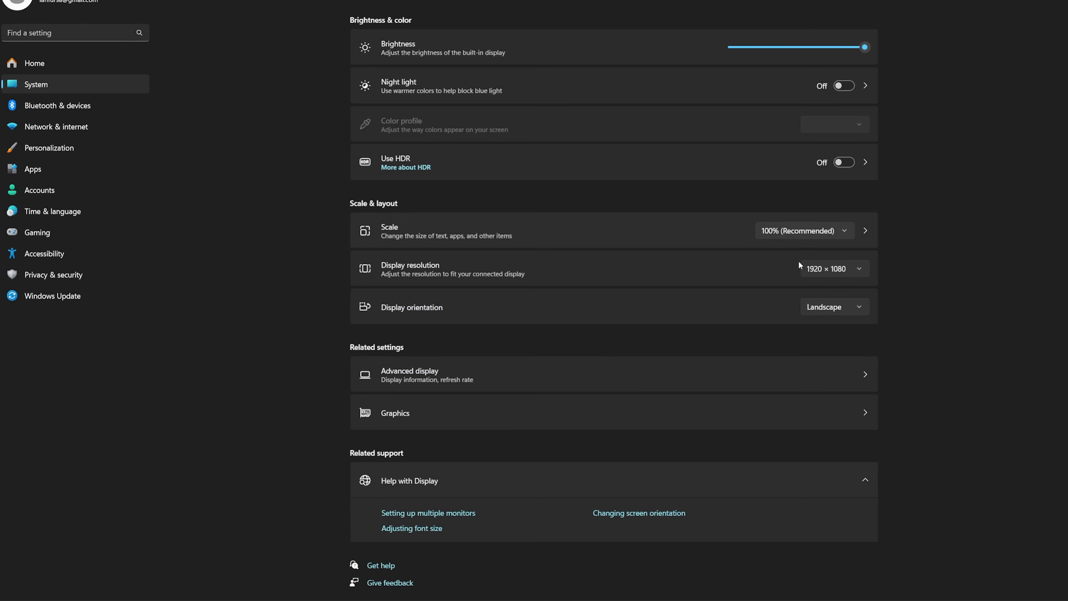
click(864, 271)
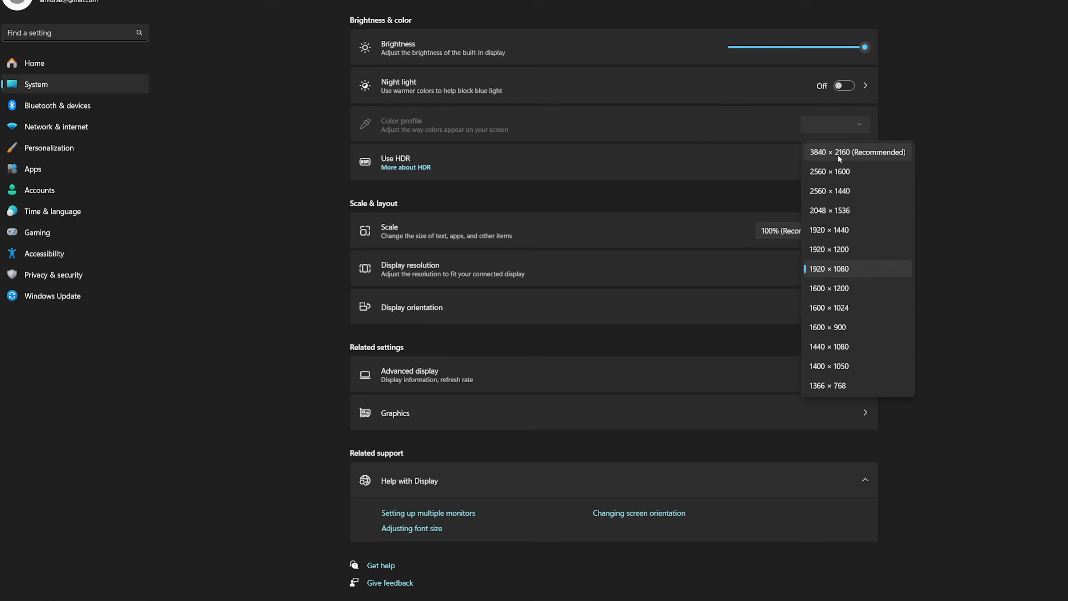
click(648, 289)
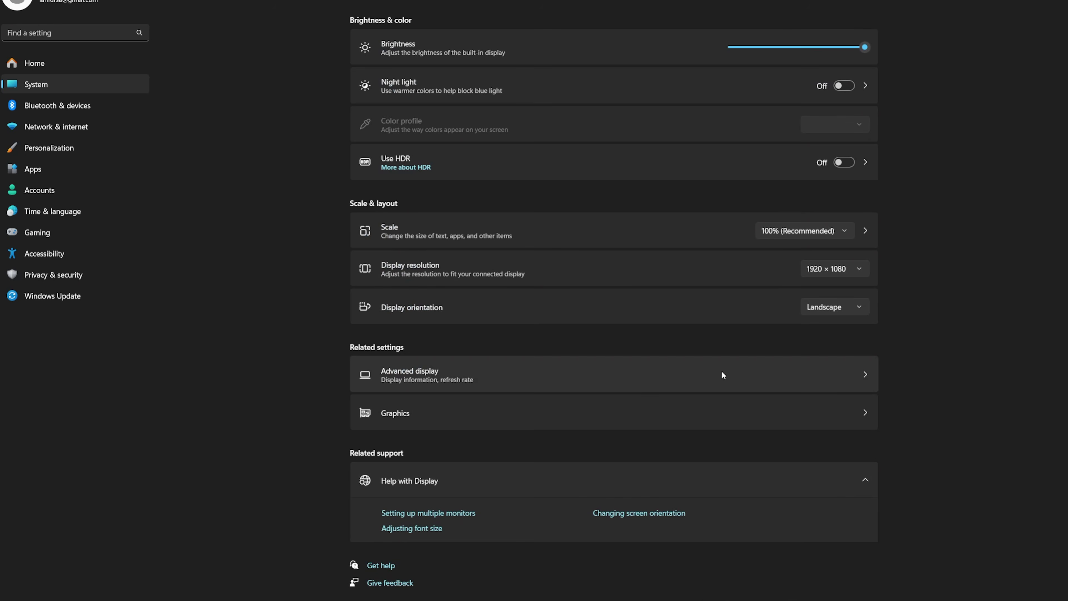
Return to the Unreal config editor and set Node_0's window X position to -1920.
click(818, 374)
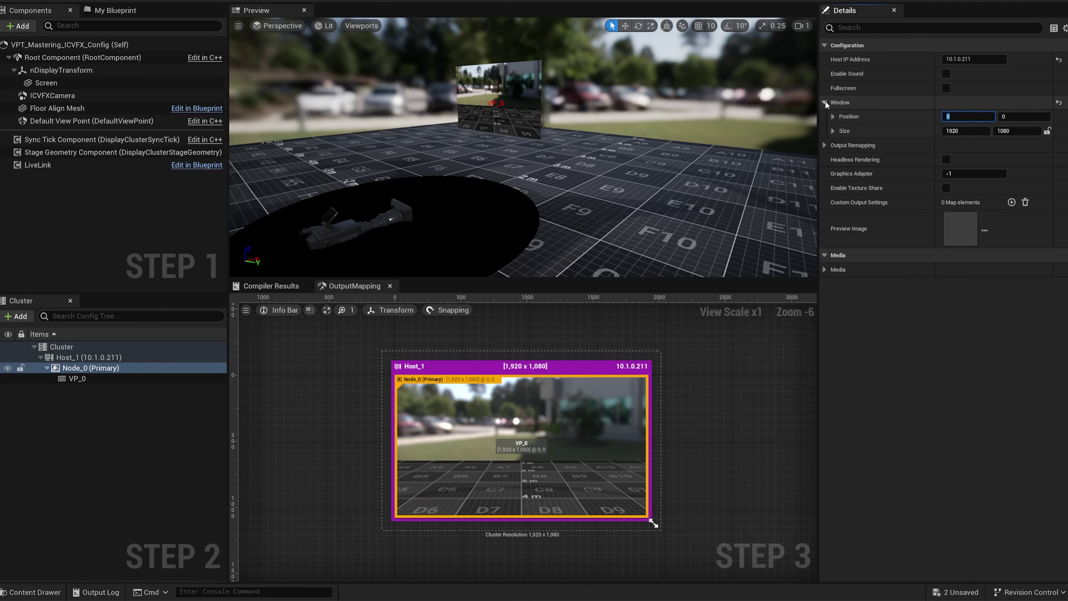
click(833, 117)
click(962, 117)
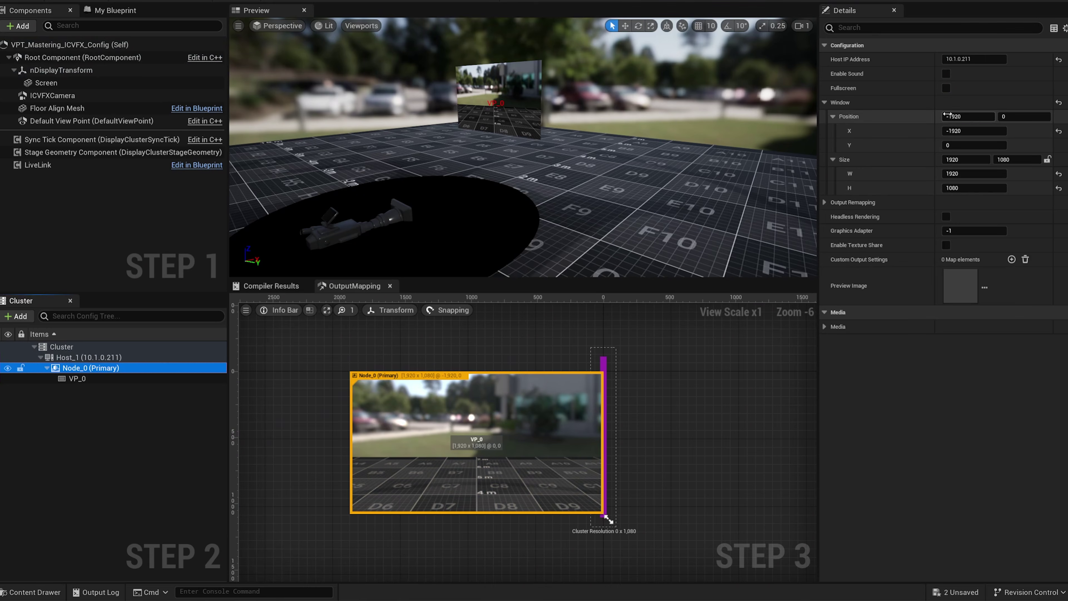
Move display 2 to the opposite side of display 1 in the Windows arrangement and check display 1's settings.
click(963, 117)
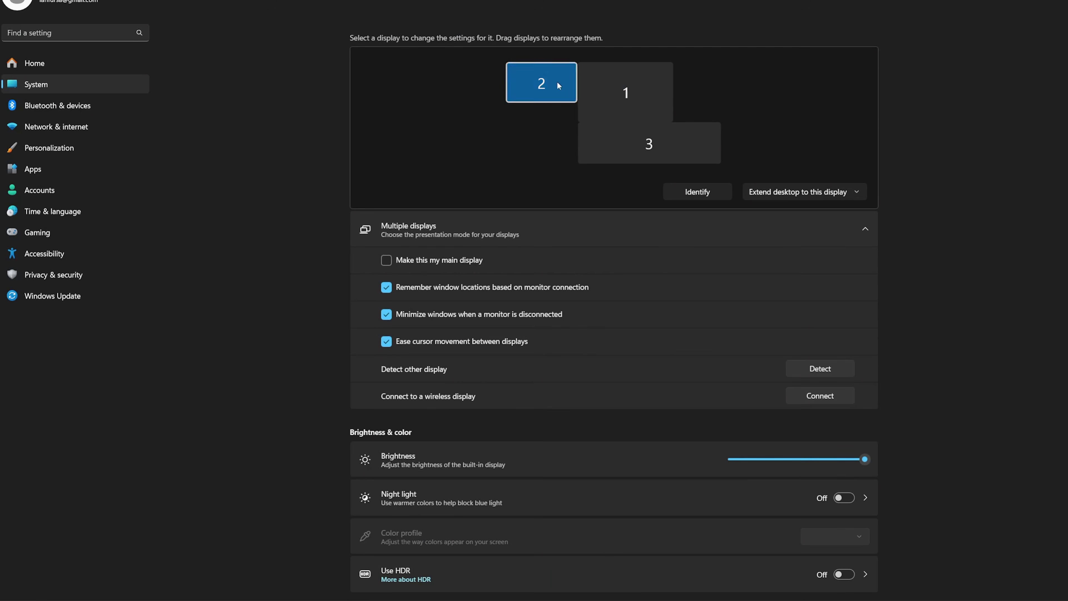
drag(563, 83, 726, 84)
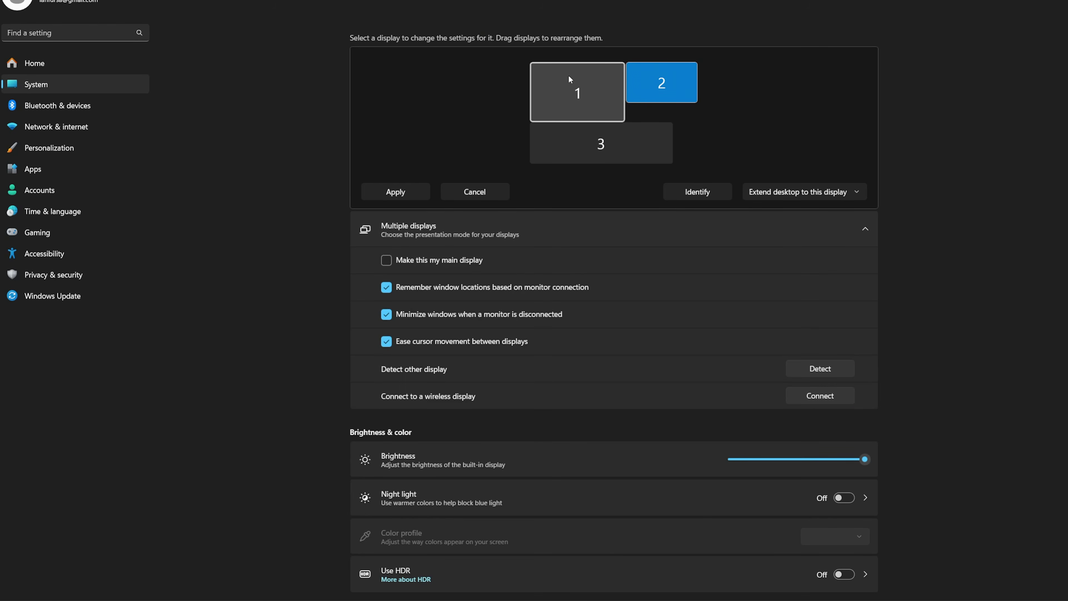
scroll(672, 333, down, 8)
scroll(641, 320, up, 8)
click(572, 101)
scroll(646, 431, down, 8)
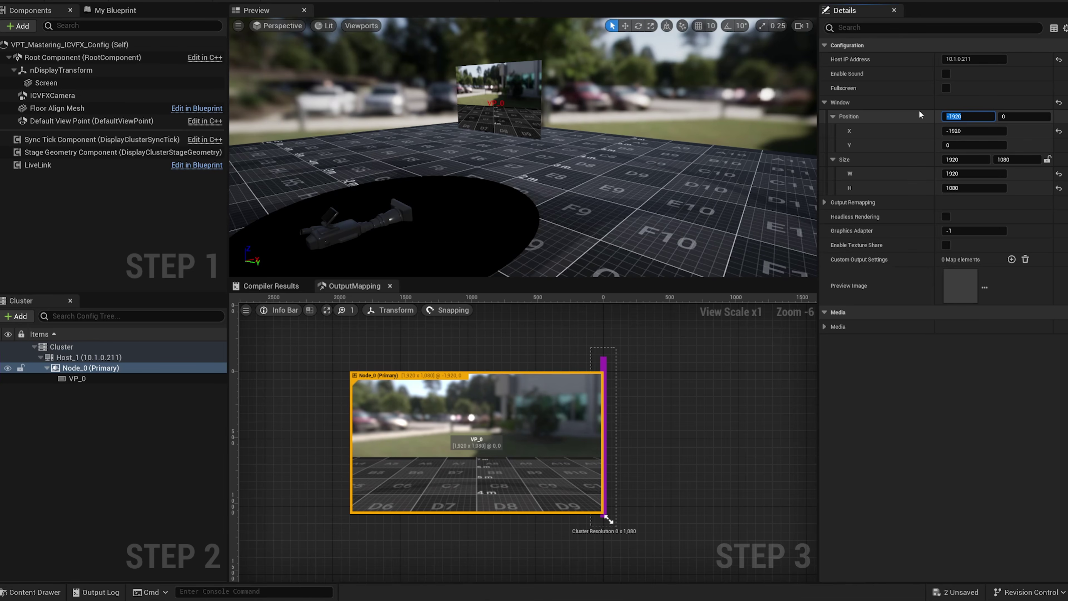
Try 2560 as Node_0's window X position and move display 2 back toward its original side of display 1.
text(2560)
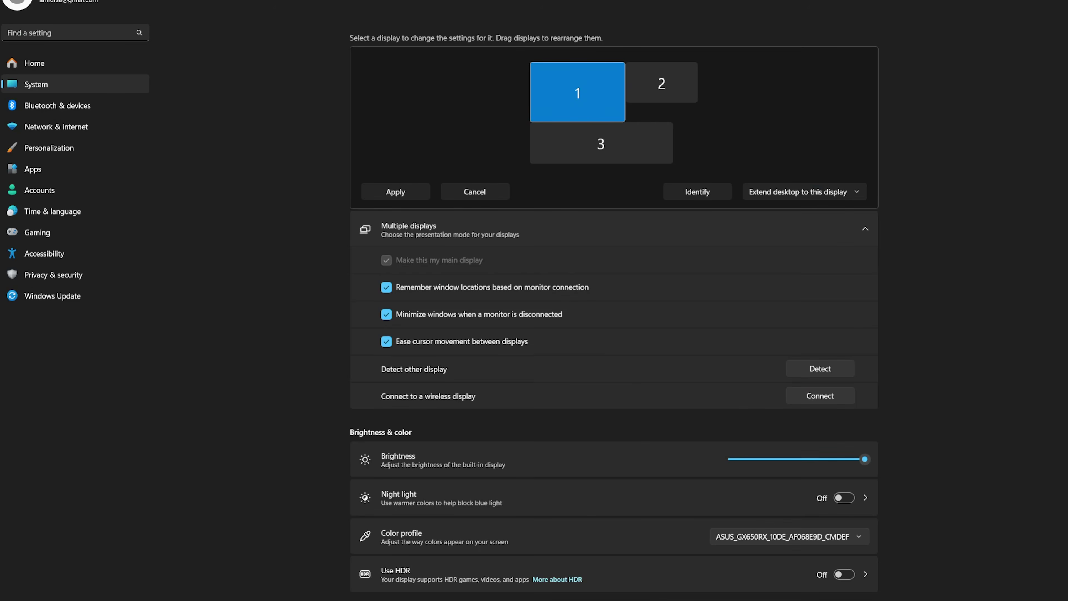
click(642, 87)
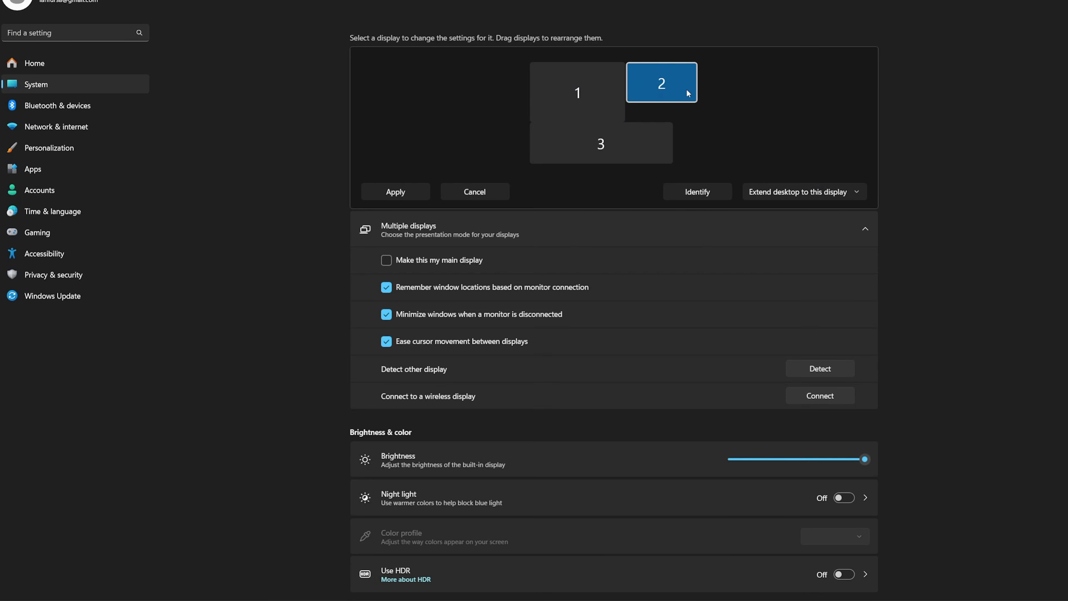
drag(676, 88, 610, 91)
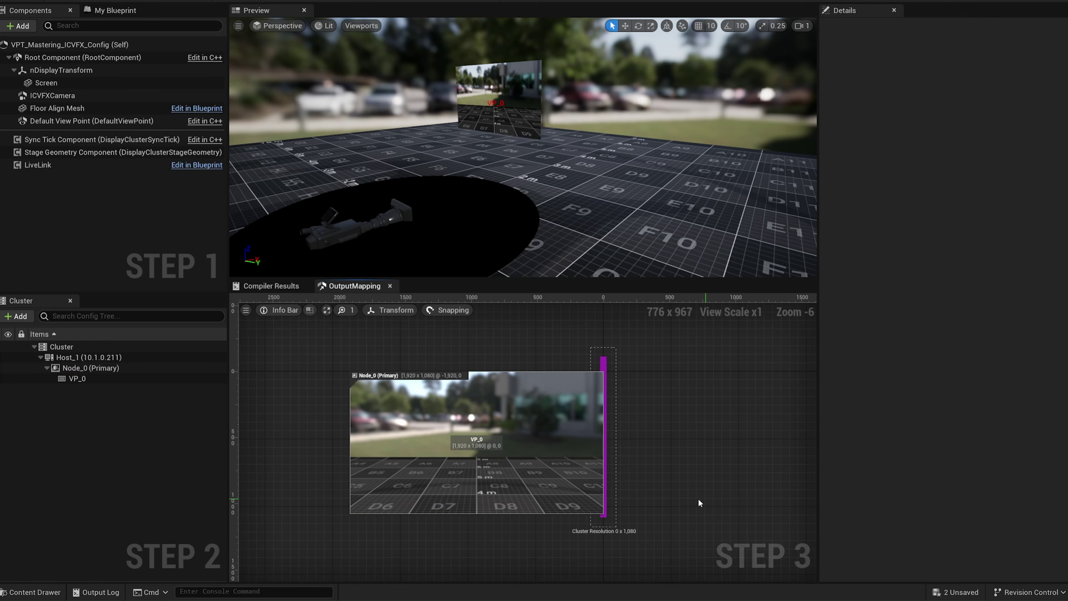
Set the VP_0 viewport's projection policy type to Mesh and its mesh to Screen.
click(78, 378)
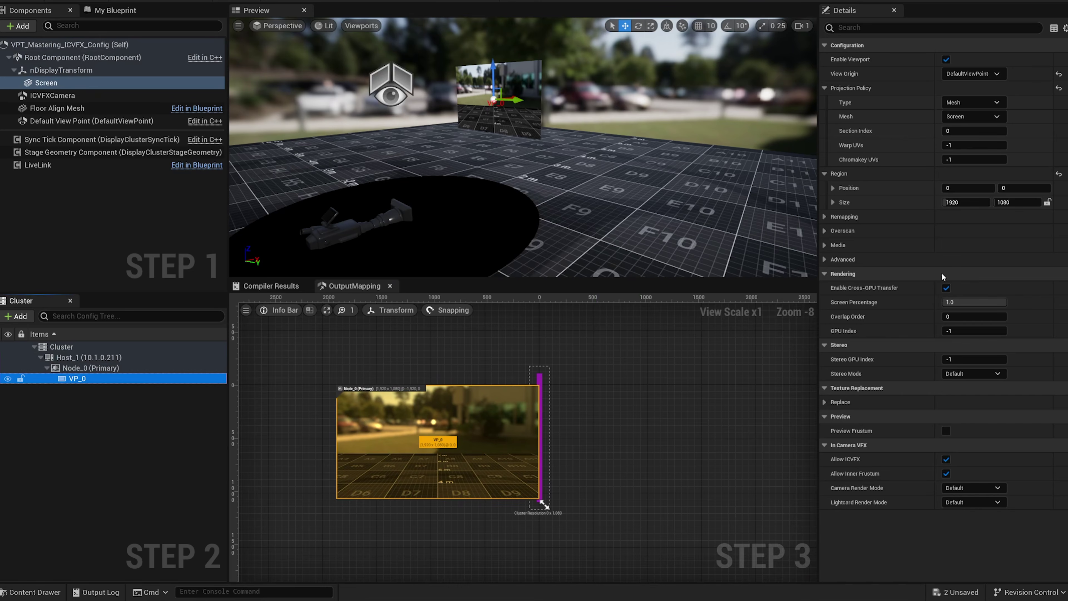
click(969, 102)
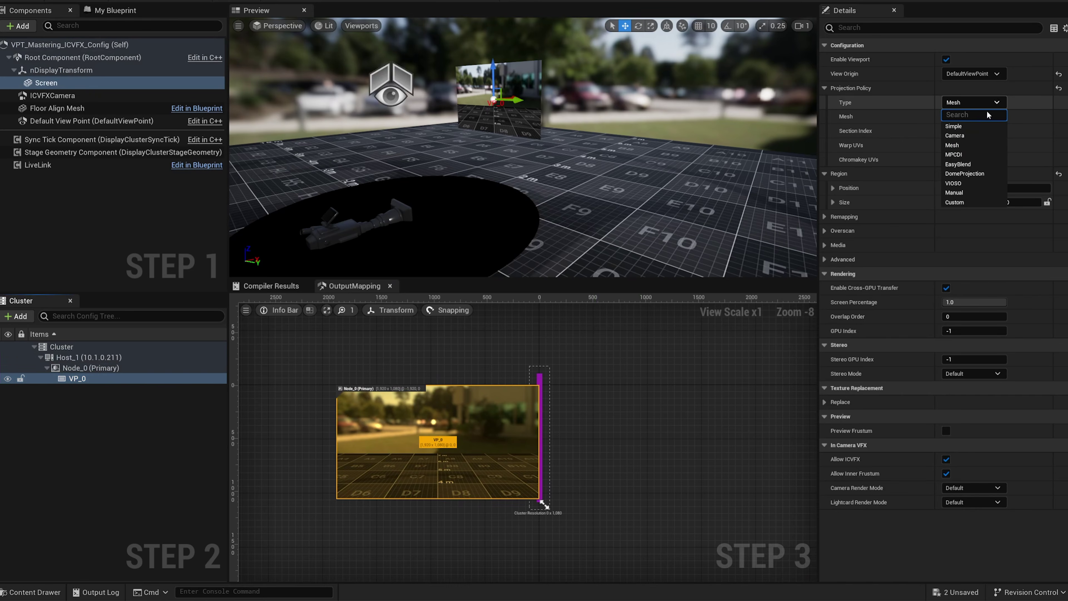
click(963, 145)
click(974, 116)
click(967, 152)
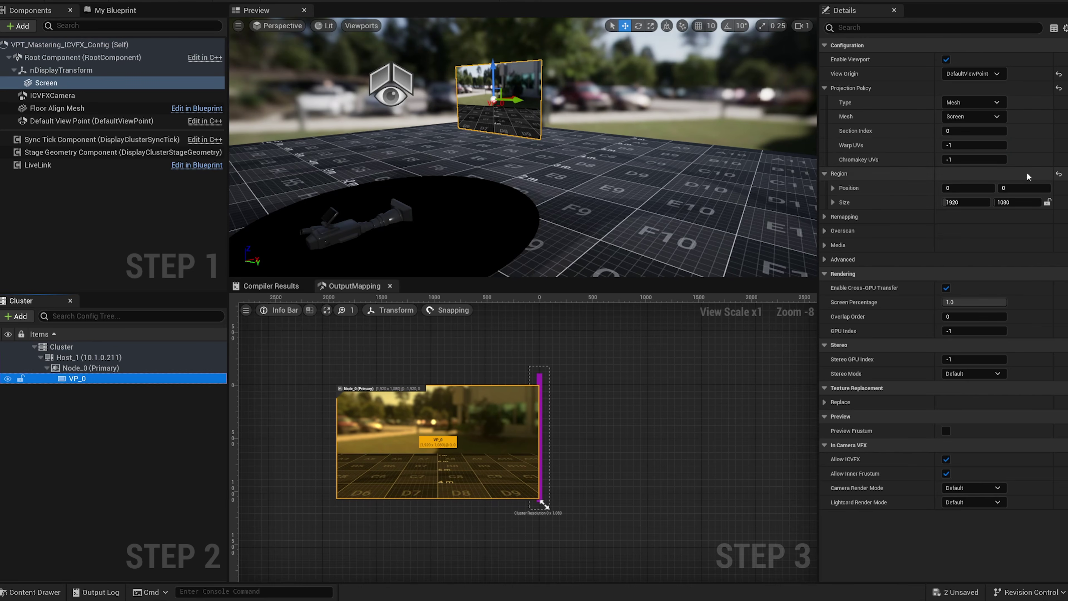
Check the VP_0 viewport's region size and the cine camera actor choices of the ICVFXCamera component.
click(957, 204)
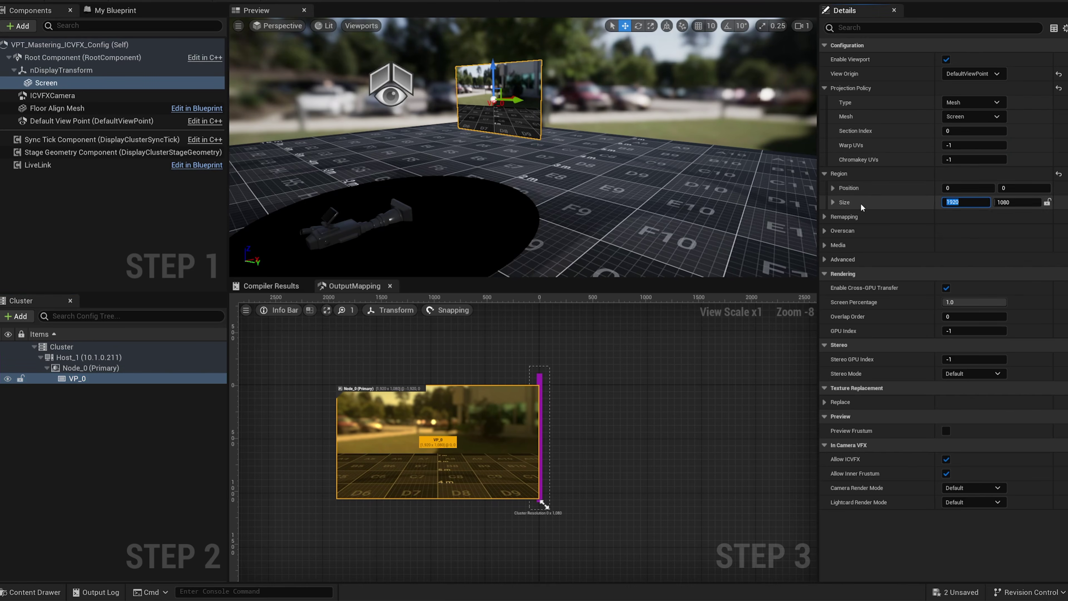
click(1012, 205)
click(1016, 237)
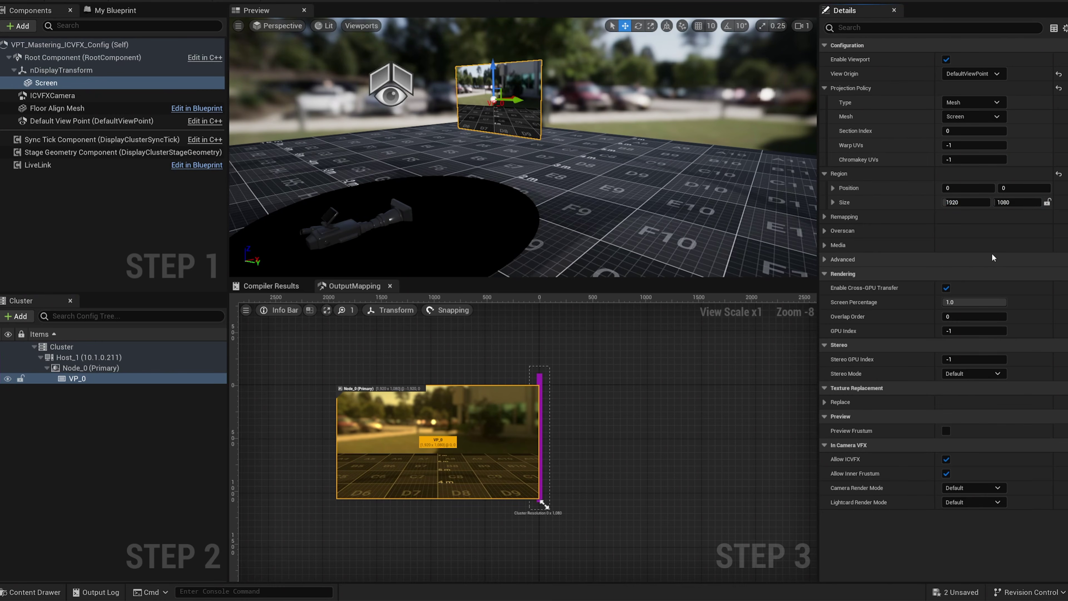
click(101, 95)
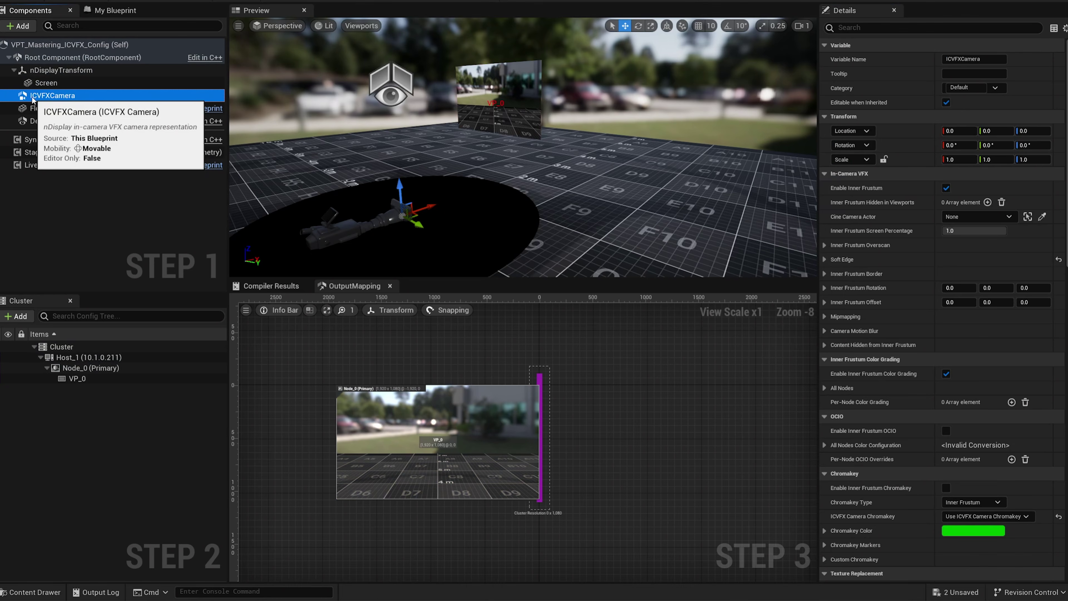
click(977, 216)
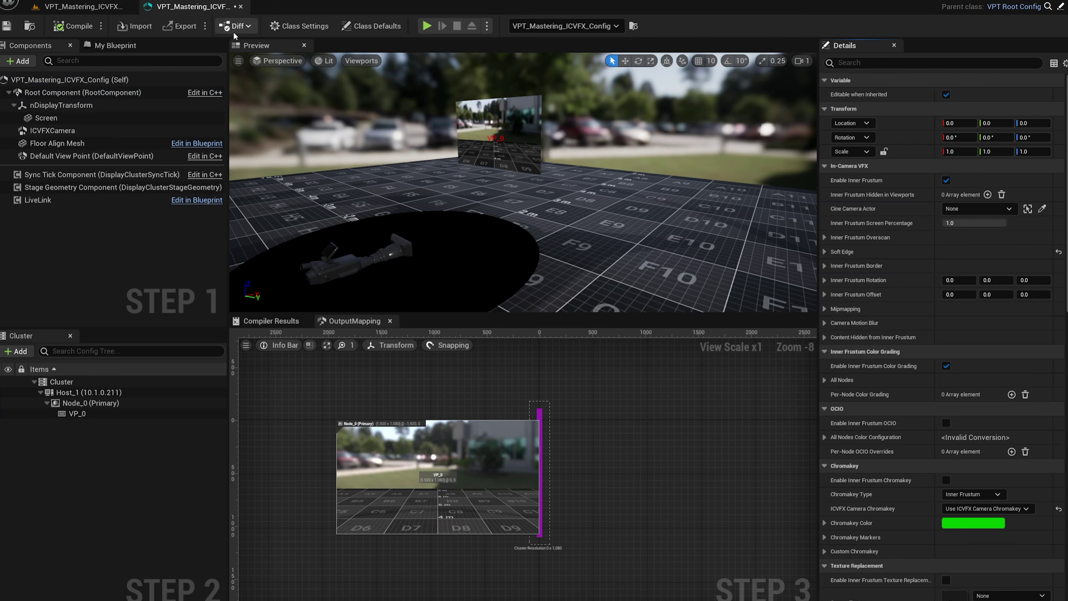
Save the config, export it over the existing VPT_MasteringICVFXVP_Config.ndisplay file, and check the Export on Save option.
click(6, 27)
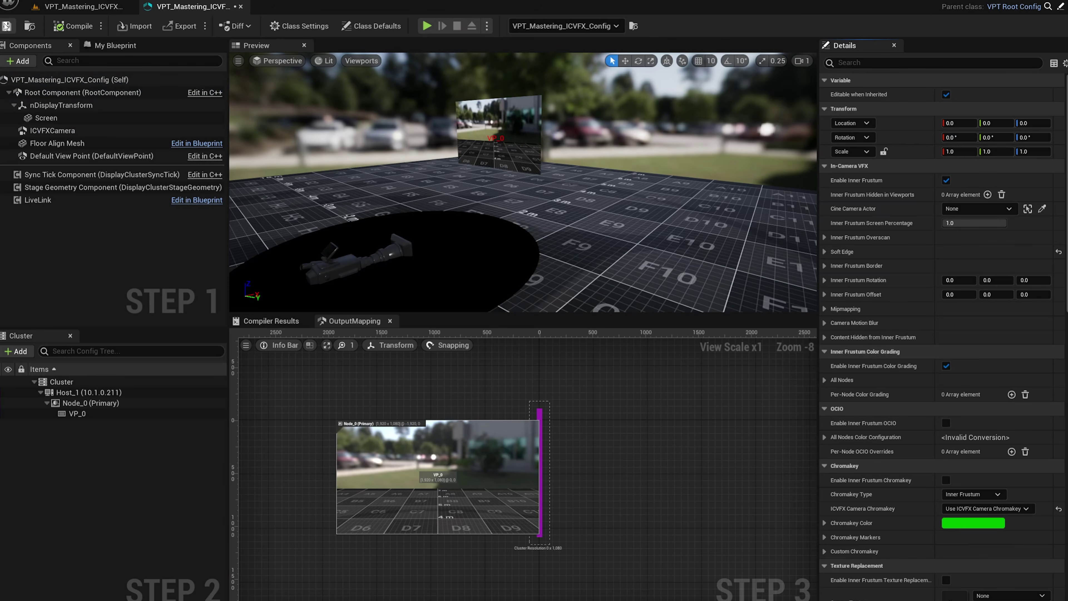
click(179, 27)
drag(707, 340, 689, 253)
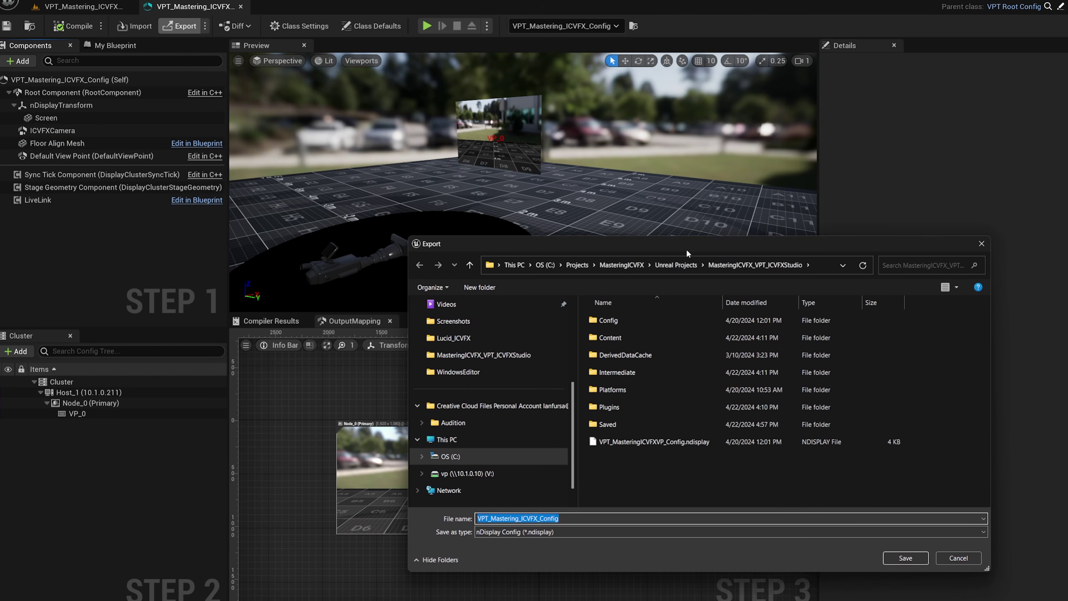
click(628, 443)
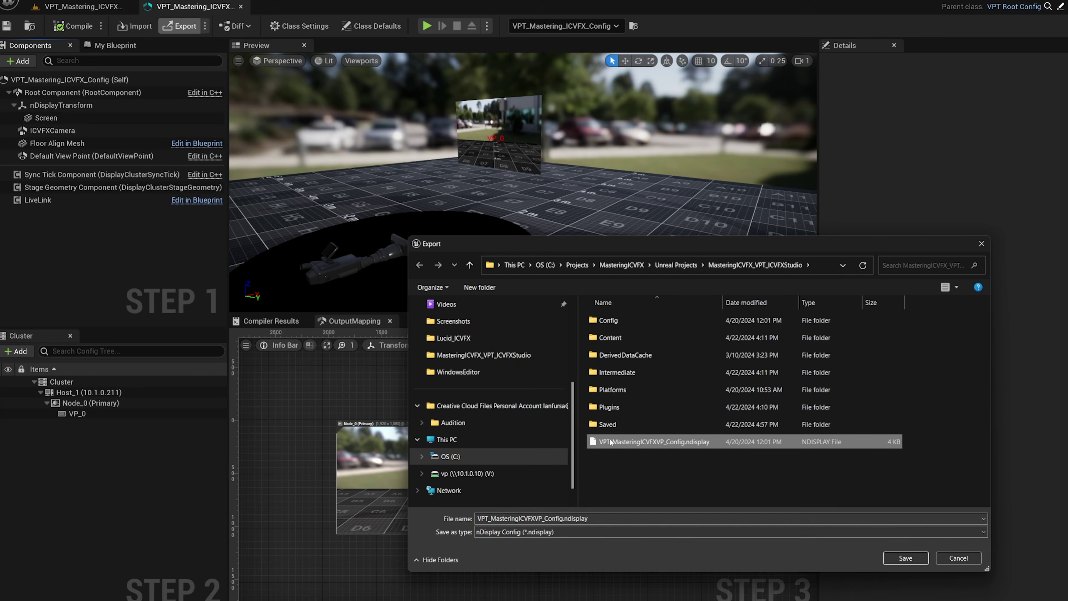
click(580, 525)
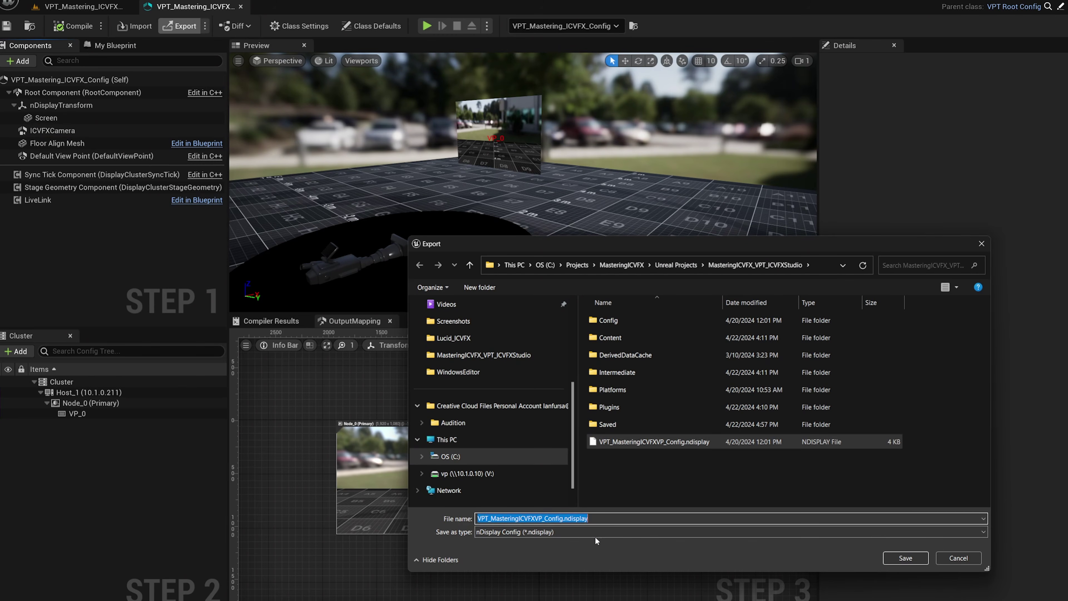
click(903, 559)
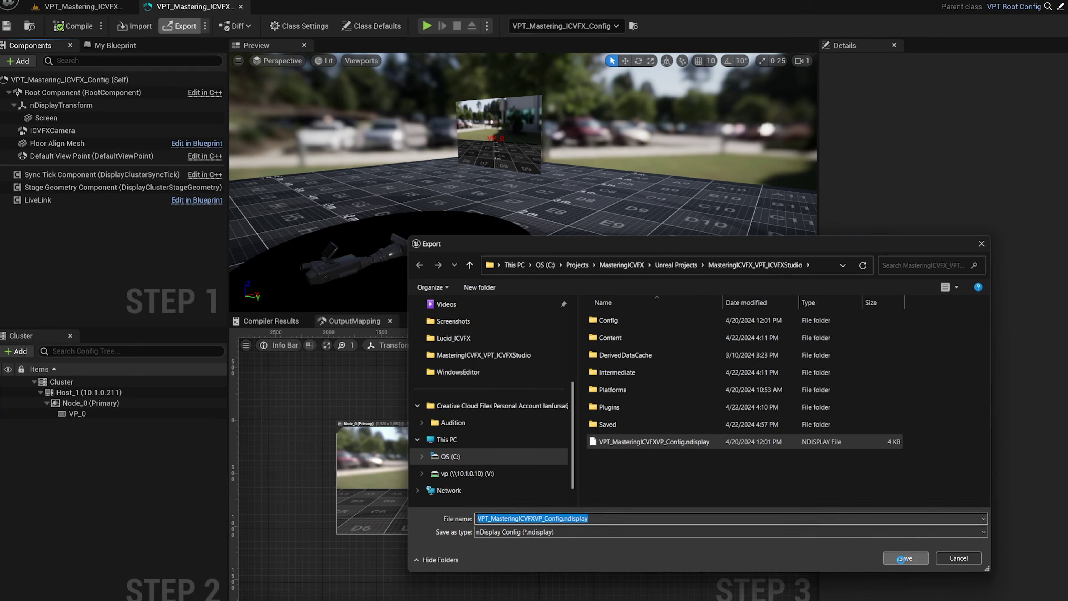
click(528, 313)
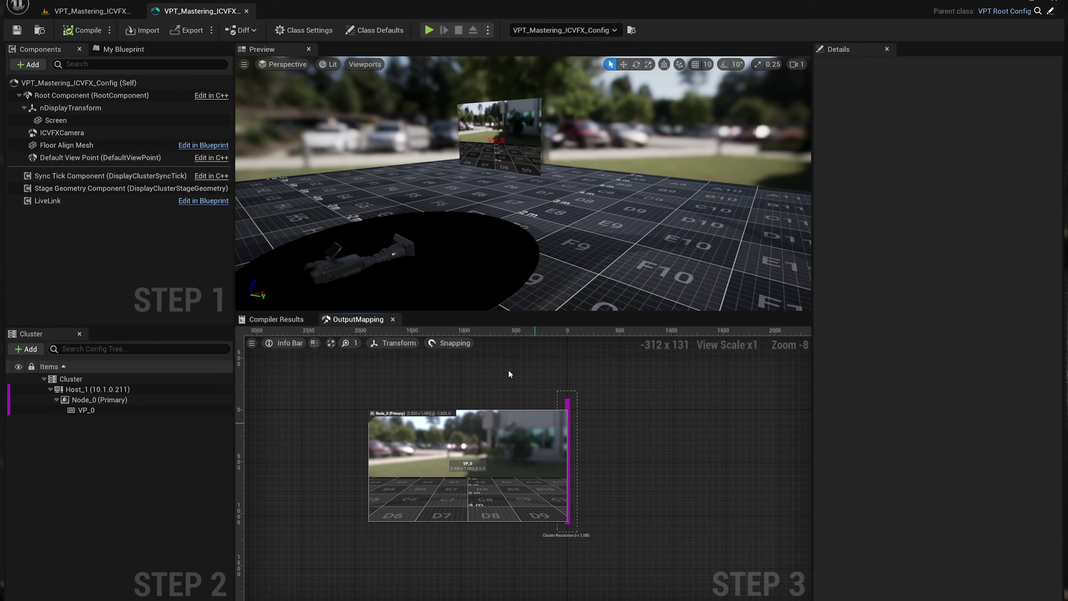
click(213, 30)
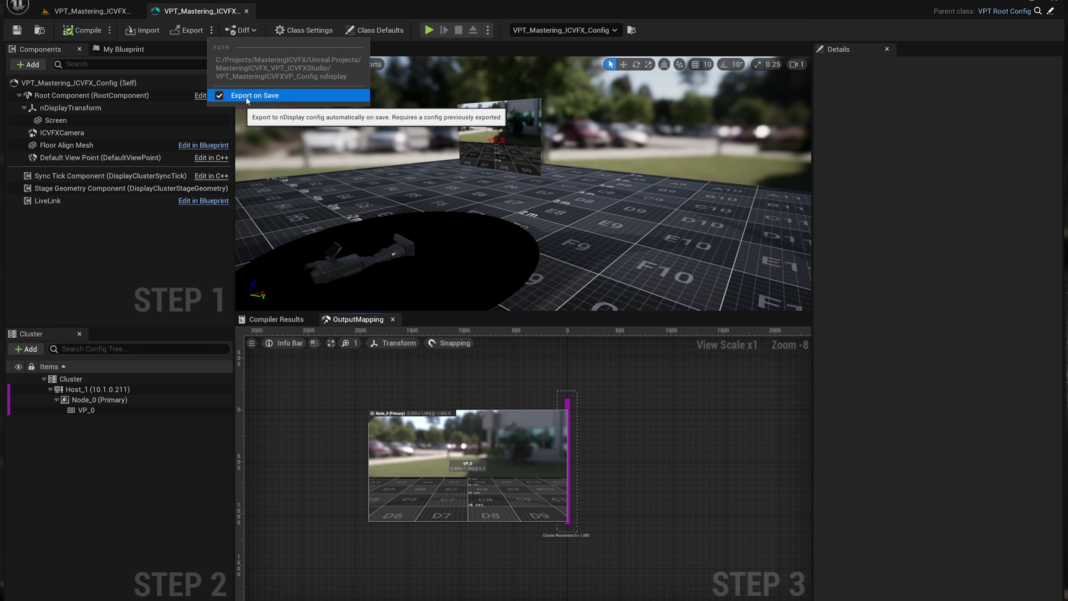
Return to the VPT_Mastering_ICVFX_P level and snap the stage to a new view facing the studio table.
click(90, 12)
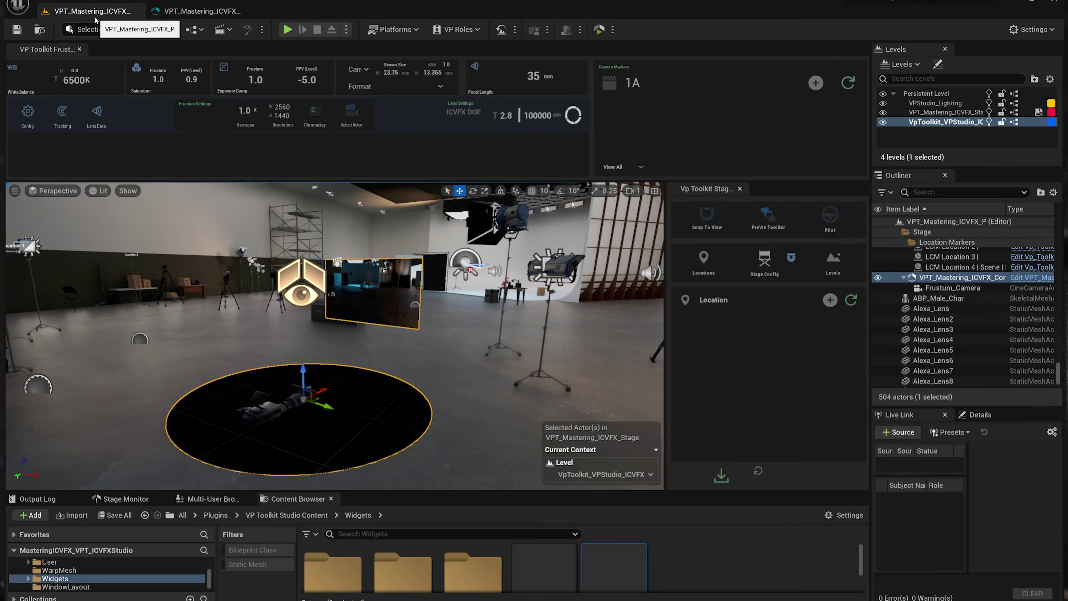
right_drag(315, 337, 469, 320)
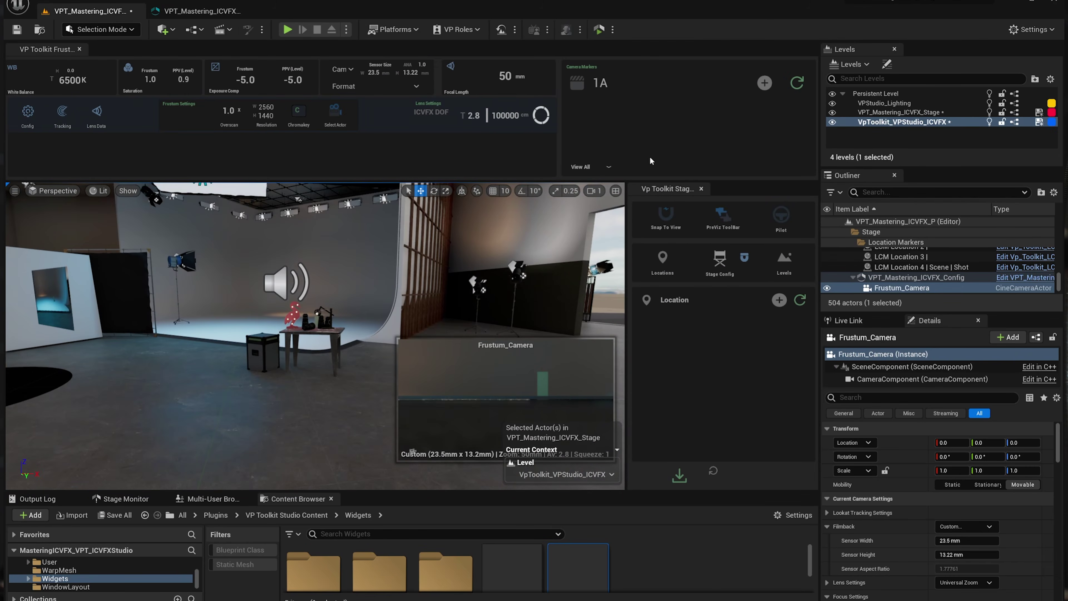
click(666, 221)
right_drag(398, 380, 370, 377)
mouse_move(555, 258)
right_down()
mouse_move(543, 261)
mouse_move(554, 258)
right_up()
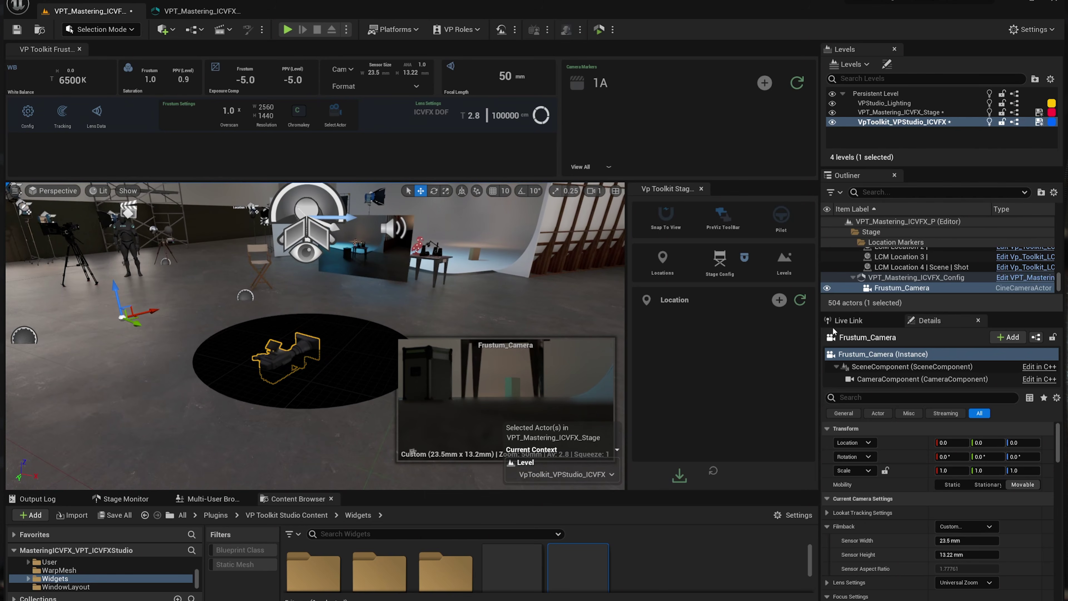
Add a location marker named "Location 5 - Mastering VP" at the stage's current position.
click(779, 300)
click(681, 419)
text(Location)
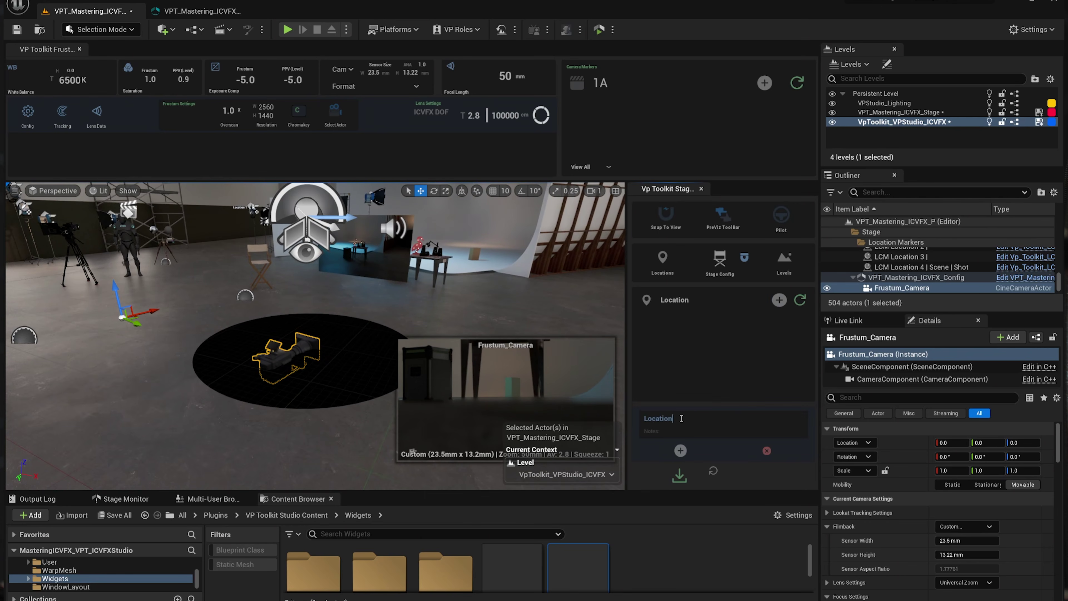
text( 5 - Mas)
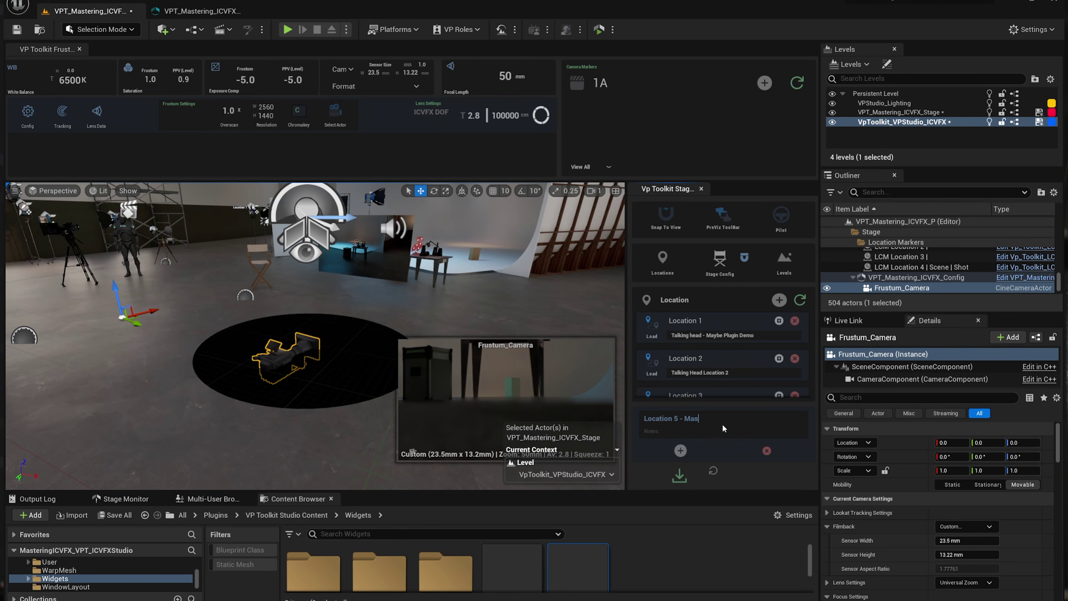
text(tering VP)
key(Return)
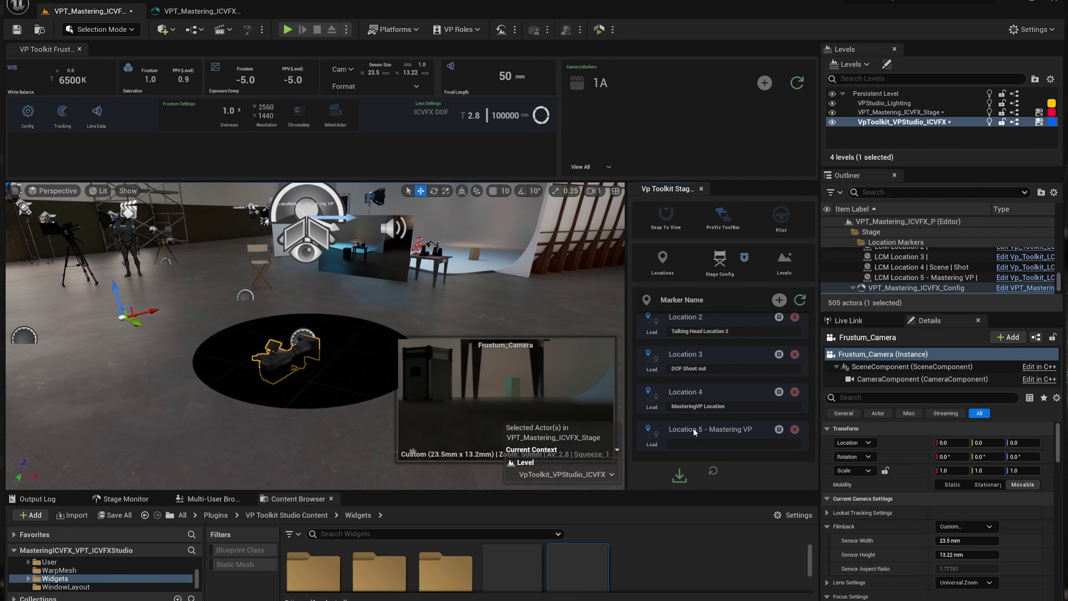
Load the Location 4, 3 and 2 markers in turn and return the stage to Location 5 - Mastering VP.
click(652, 394)
click(655, 363)
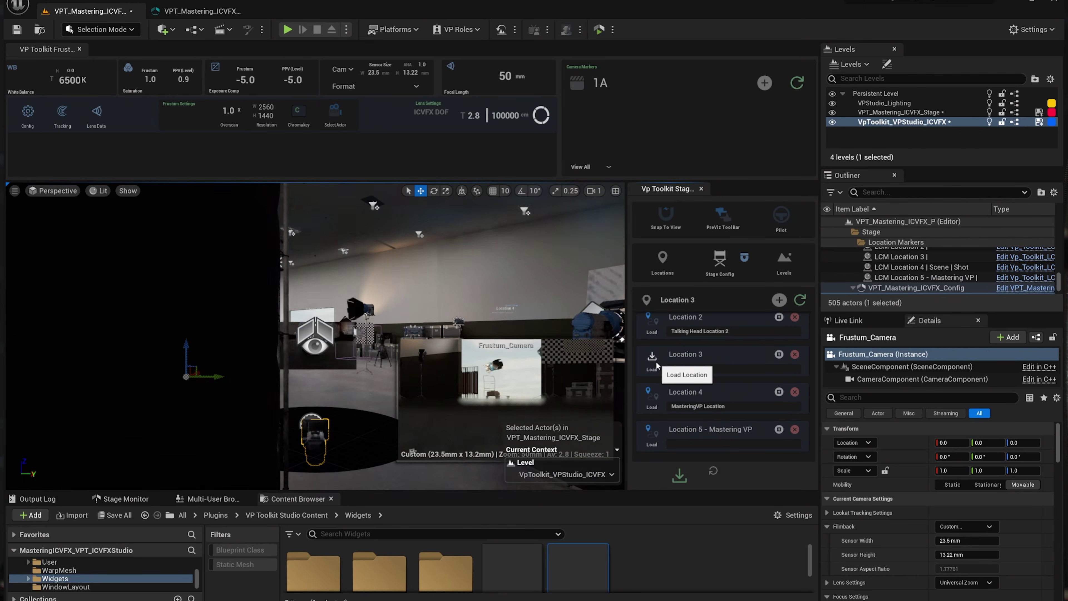
click(654, 326)
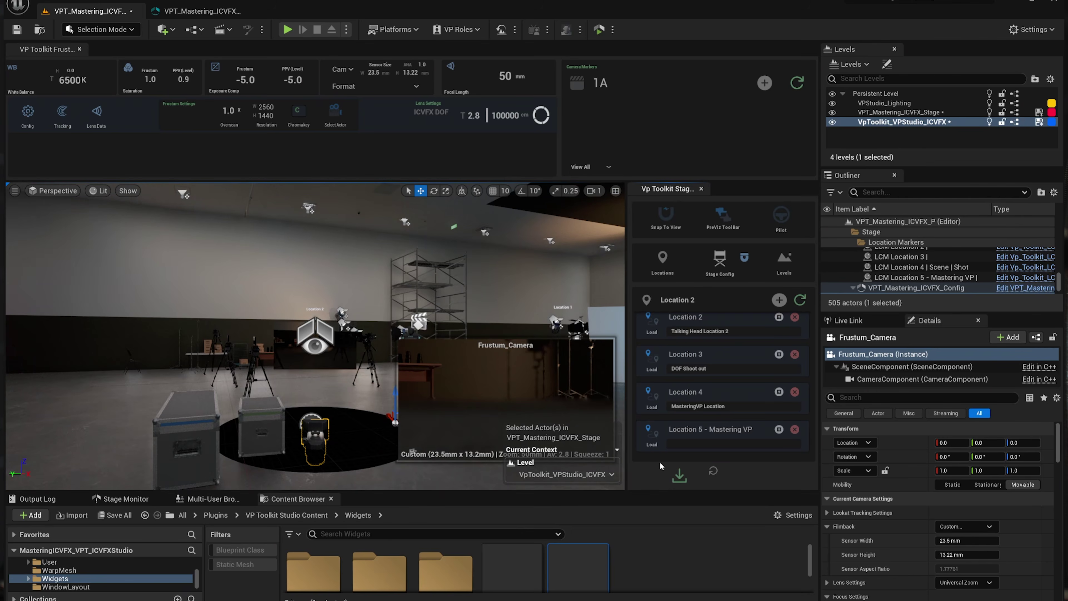
click(652, 433)
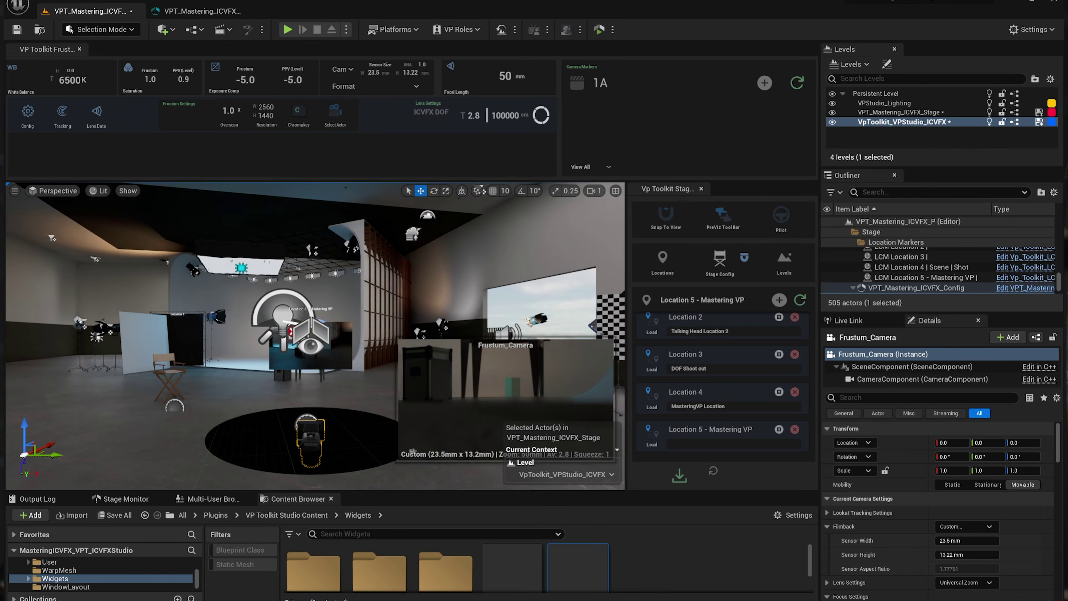
Select the Location 5 - Mastering VP marker and examine its name, scene, notes and camera properties.
click(717, 437)
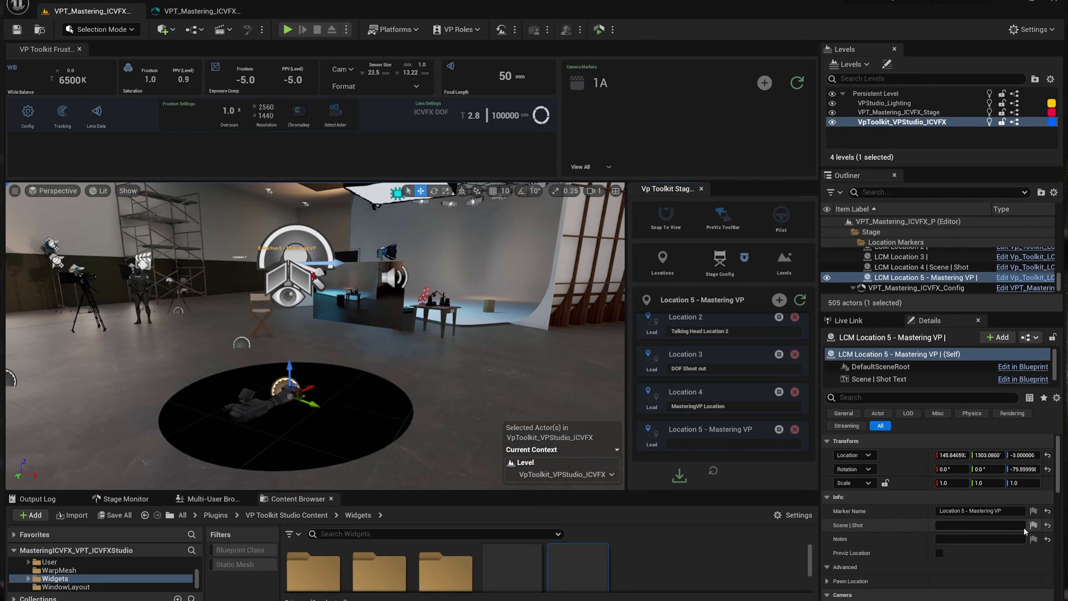
drag(1011, 511, 924, 509)
scroll(881, 543, down, 4)
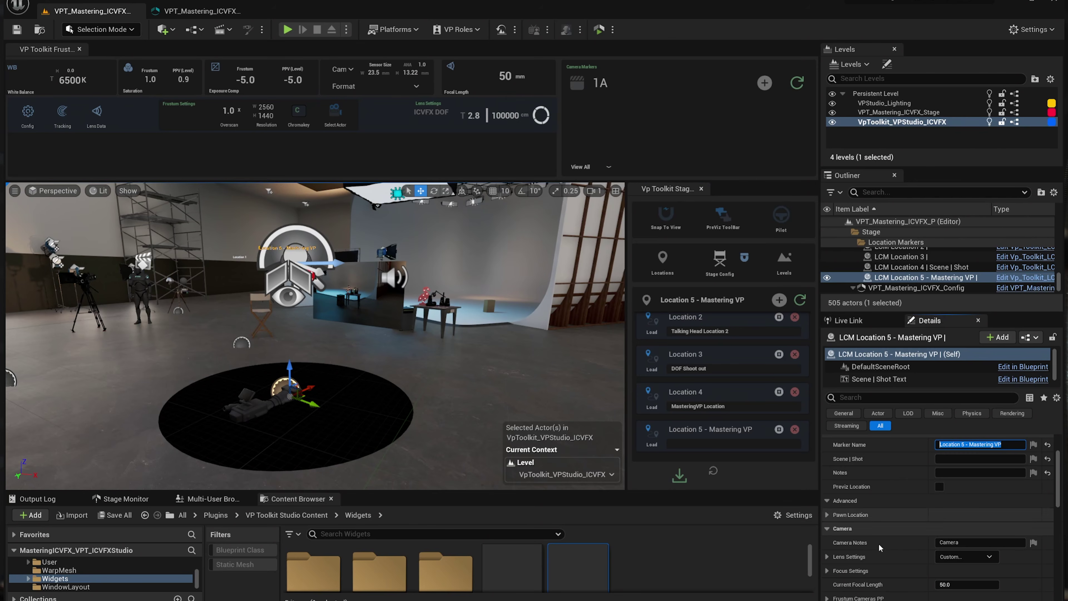
scroll(881, 543, up, 2)
click(967, 506)
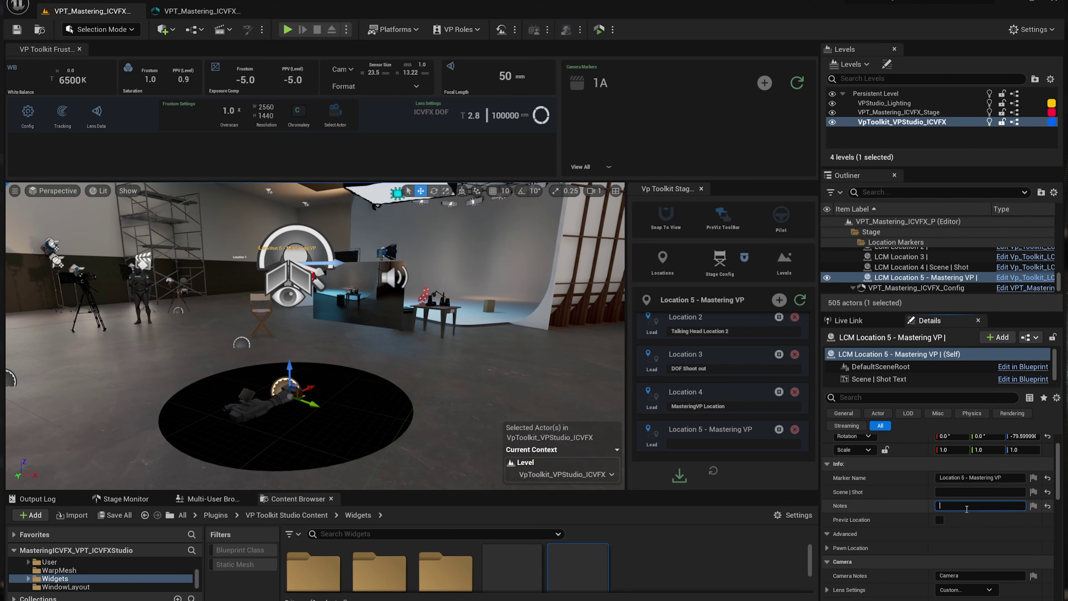
click(828, 463)
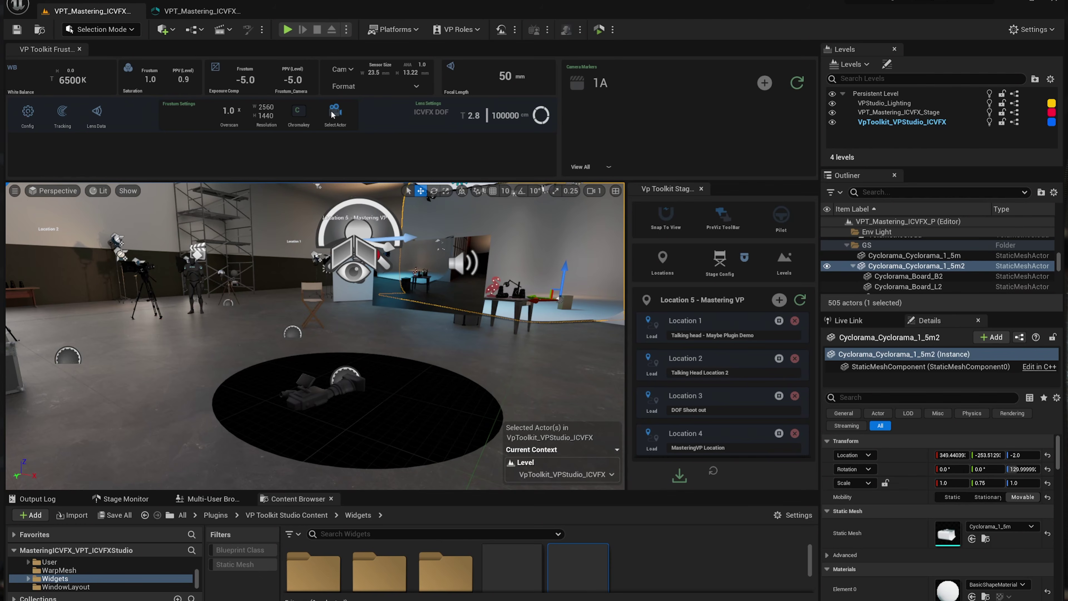
Select the frustum camera and move it back and up to about X -163.8, Z 126.6, aimed at the studio table.
click(334, 113)
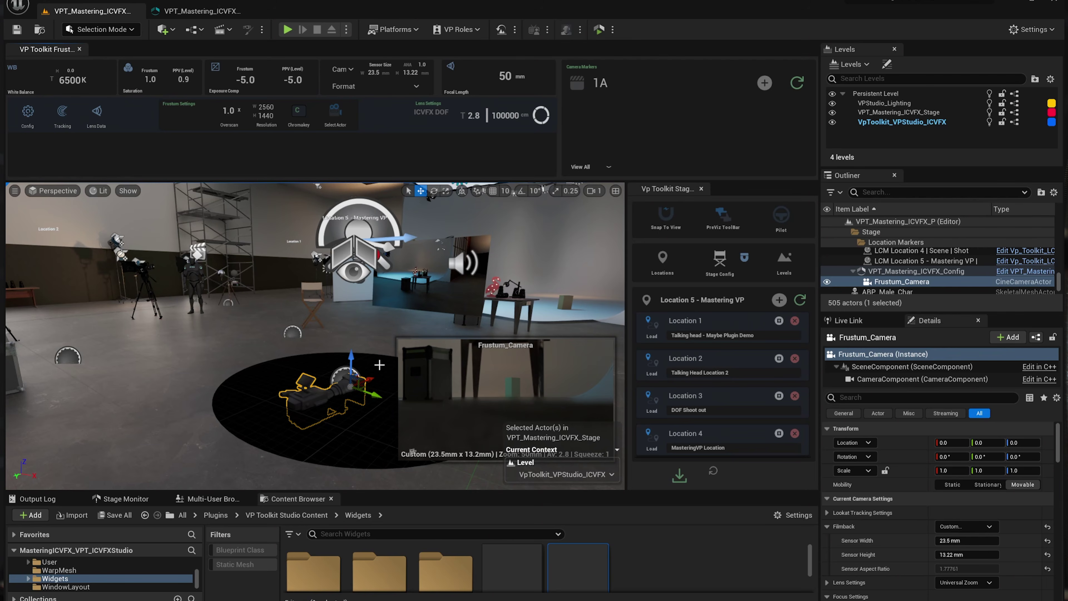
drag(352, 370, 212, 257)
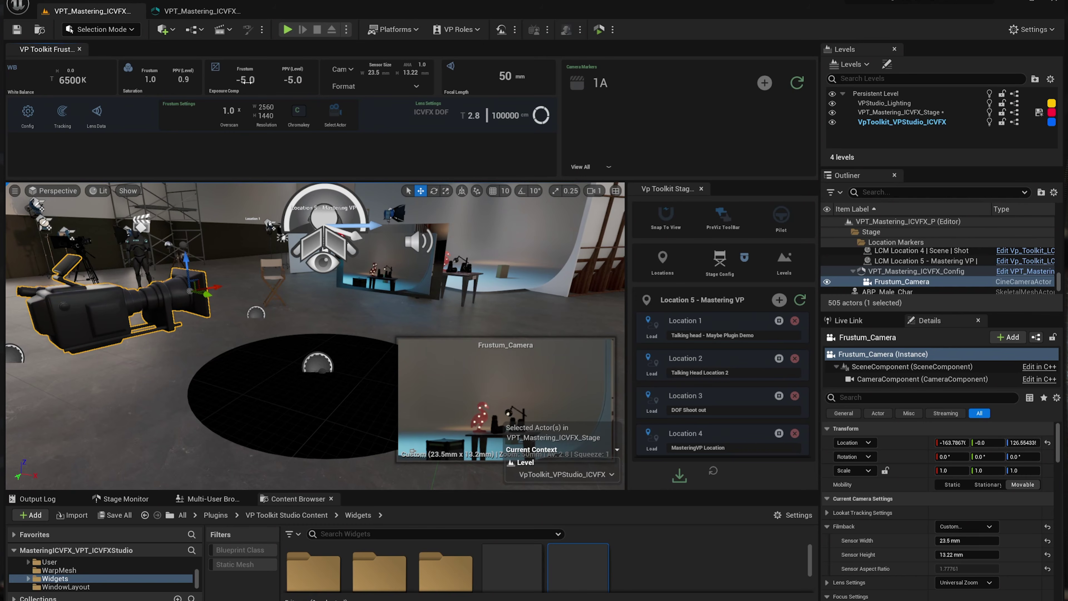
Try a frustum exposure compensation of -4.6 and set it back to -5.
mouse_move(248, 81)
mouse_down()
mouse_move(229, 81)
mouse_move(269, 81)
mouse_move(237, 81)
mouse_up()
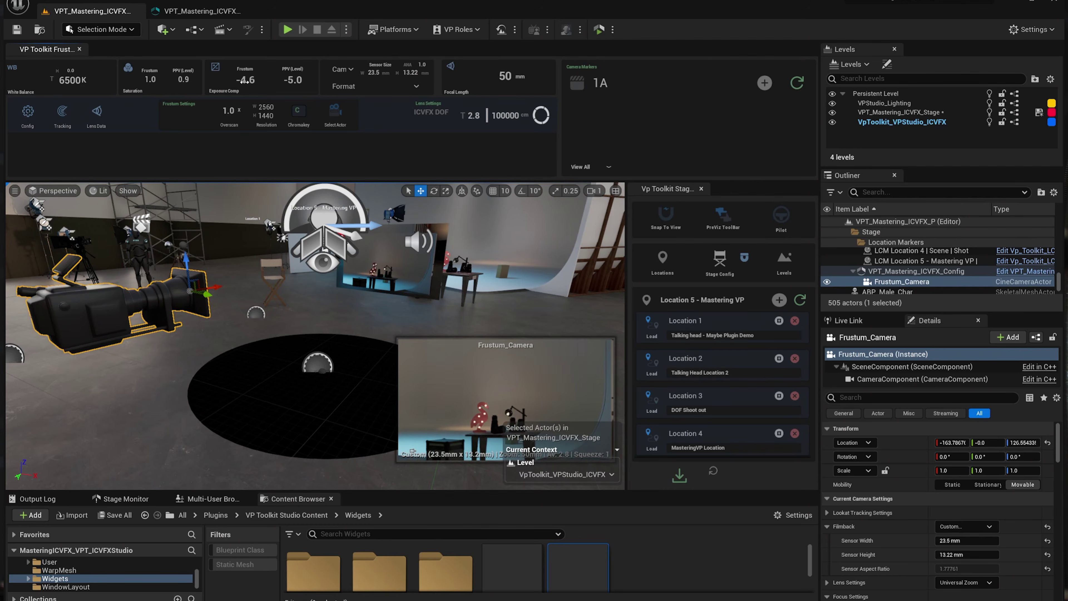
click(251, 81)
text(-5)
key(Return)
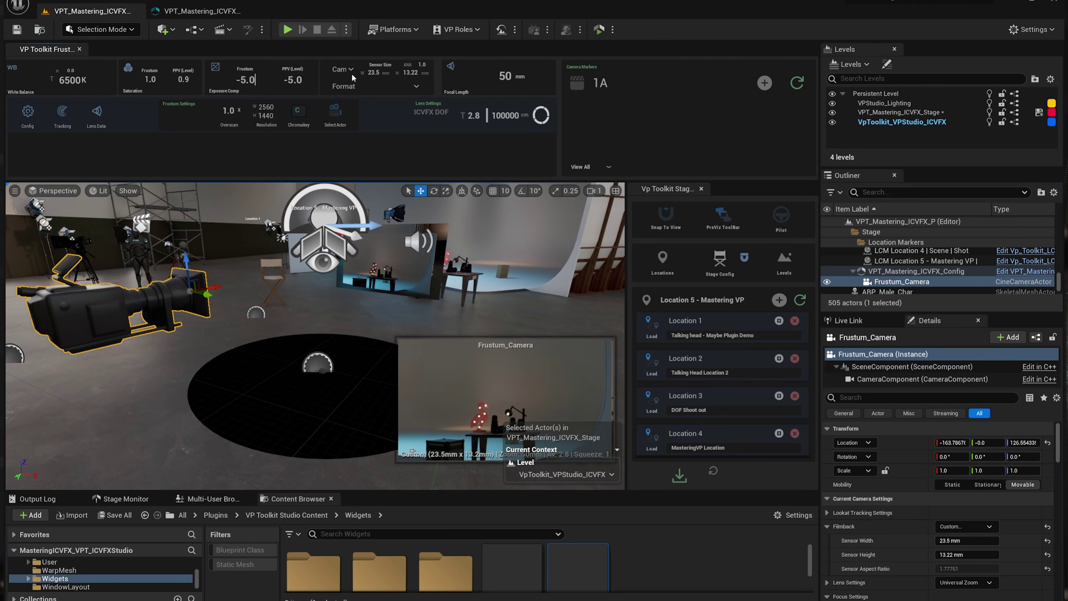
Check the frustum camera's sensor size fields and the available camera body presets.
click(372, 74)
key(Return)
click(373, 72)
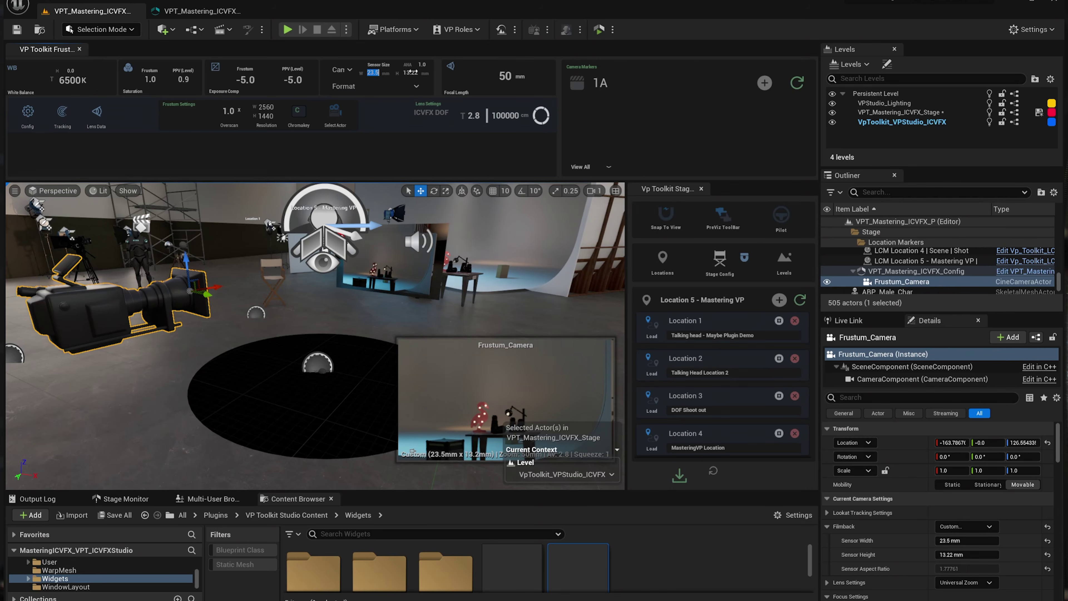
click(348, 72)
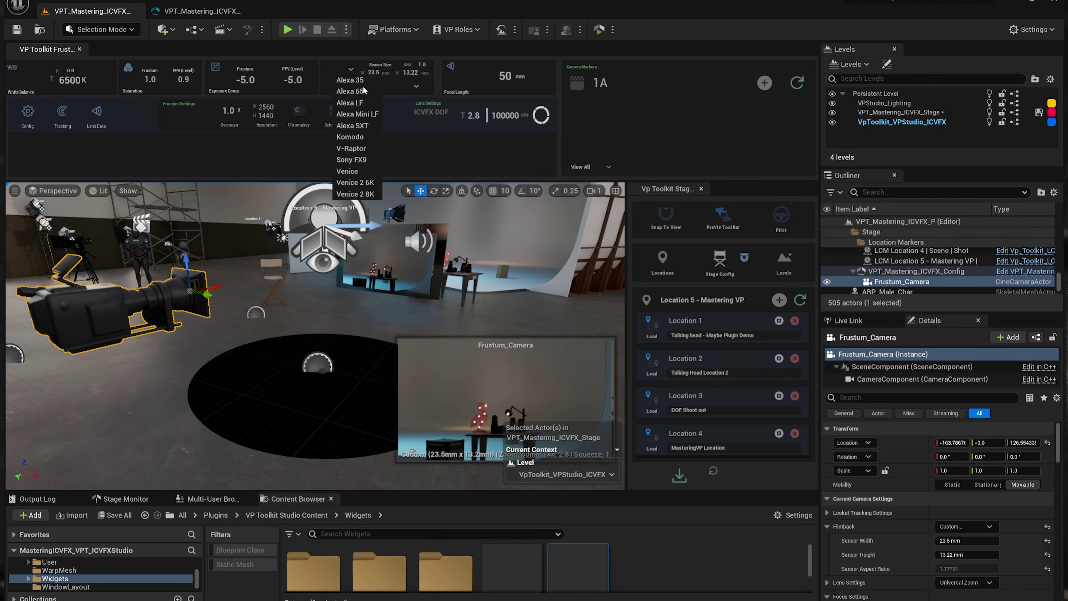
click(423, 157)
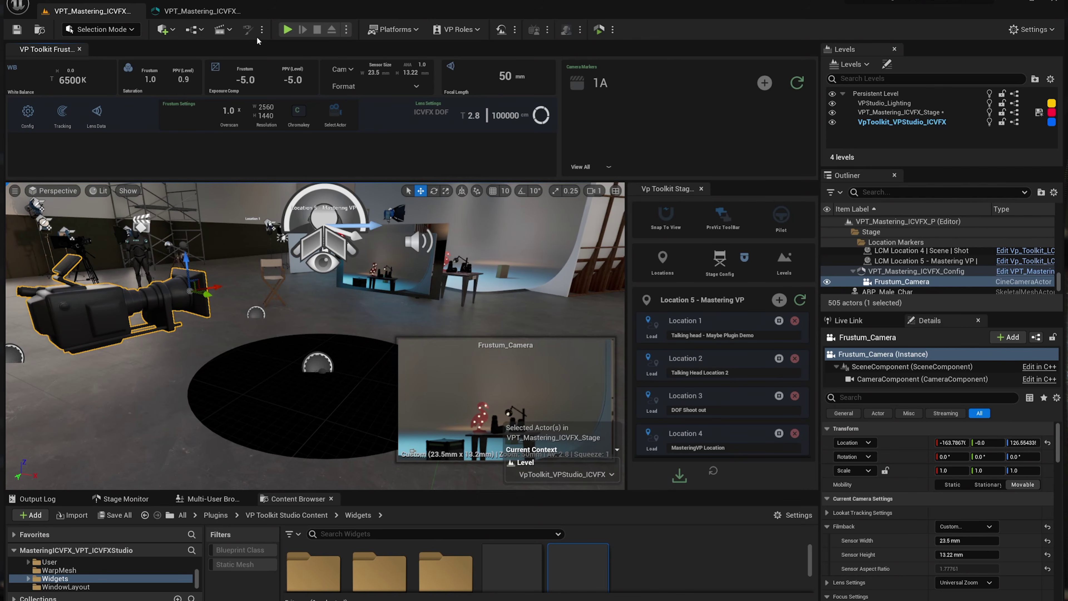
Set the frustum camera's focal length to 50 mm and its aperture to T 2.4.
click(511, 77)
text(50)
click(475, 116)
text(2.4)
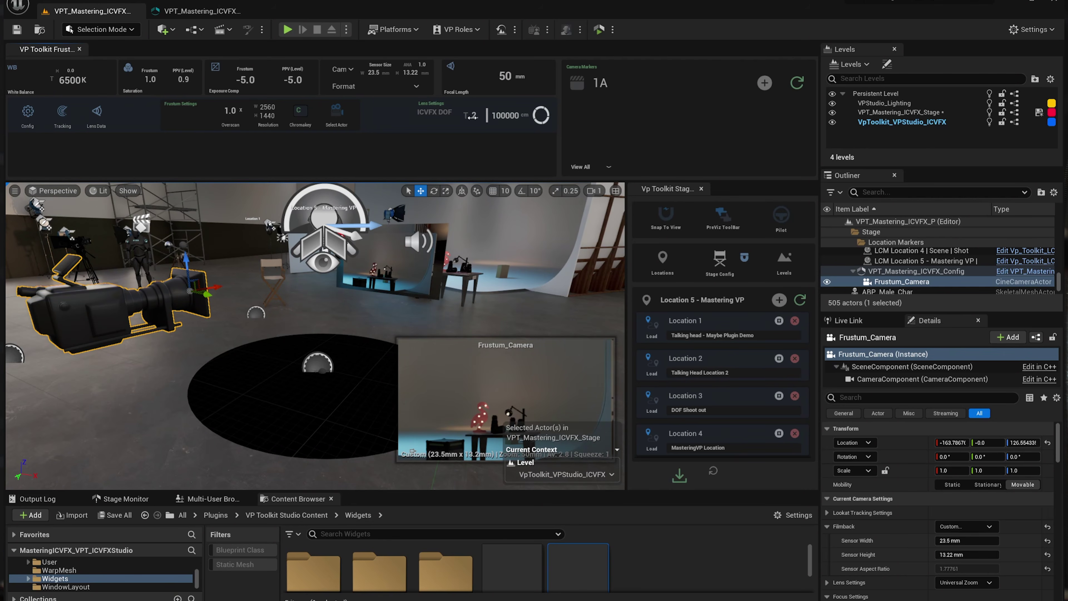
Show the lens data settings and enable both the focal distance and the ICVFX DOF Solver.
click(408, 191)
click(387, 188)
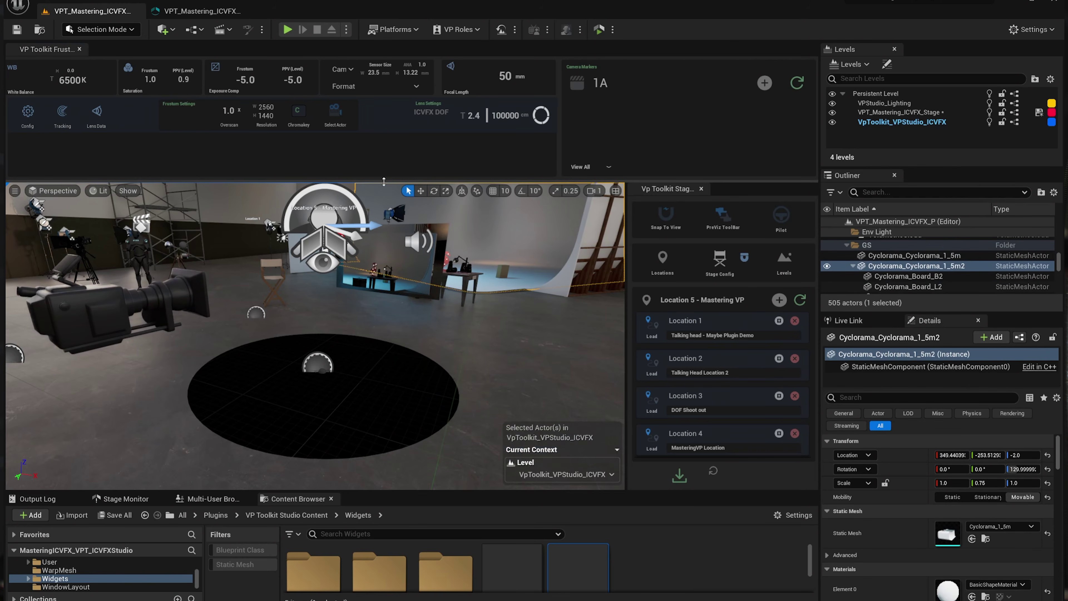
drag(310, 180, 280, 201)
click(97, 114)
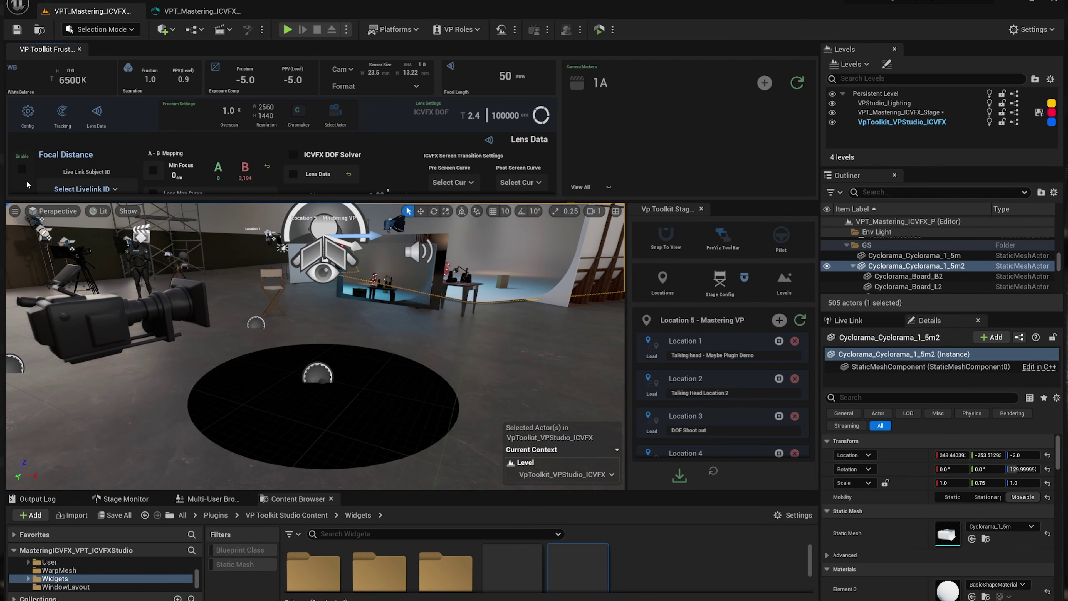
click(23, 170)
click(294, 155)
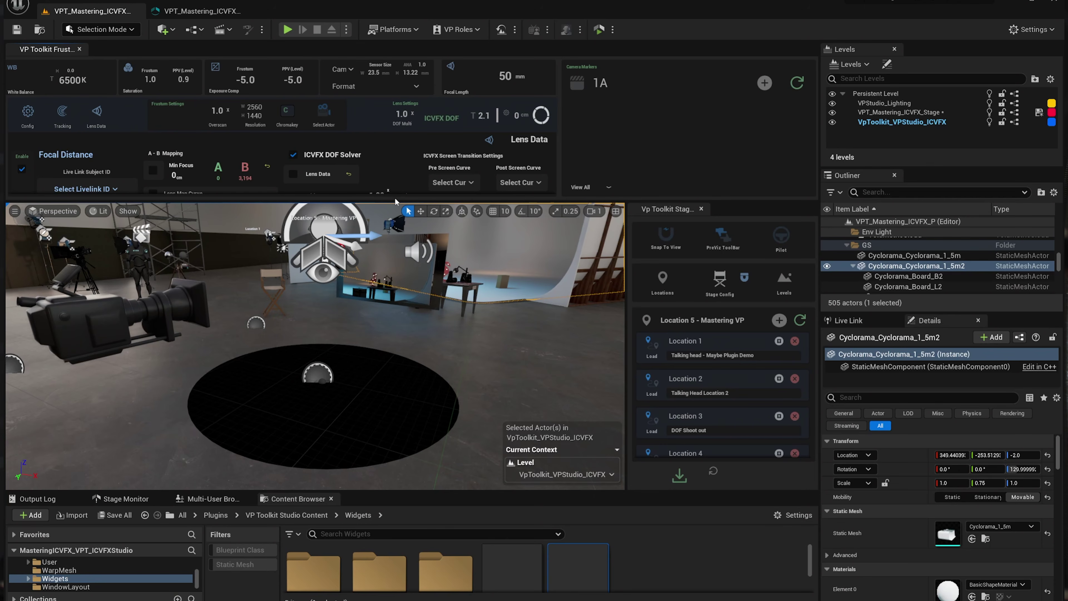
drag(395, 205, 396, 213)
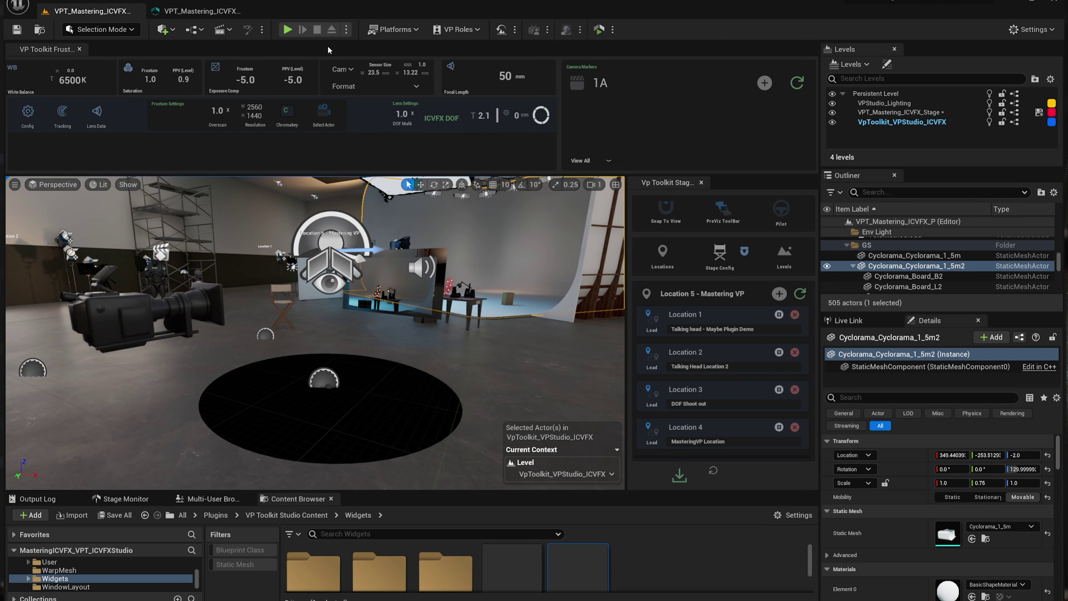
Add a camera marker named A_Cam Setup linked to LCM Location 5 - Mastering VP, with its notes cleared.
click(765, 83)
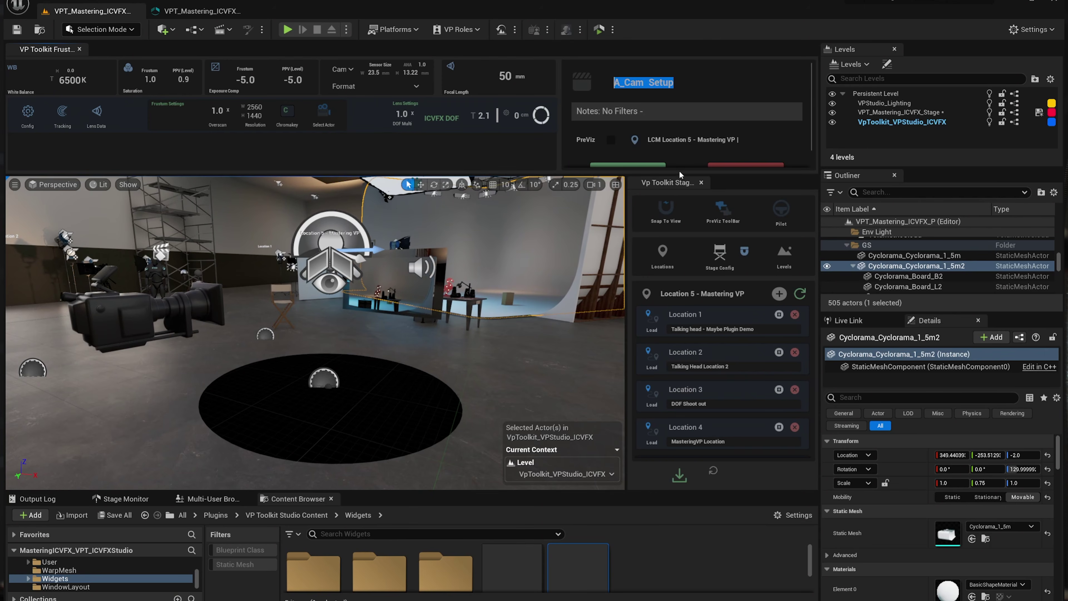
drag(683, 175, 683, 216)
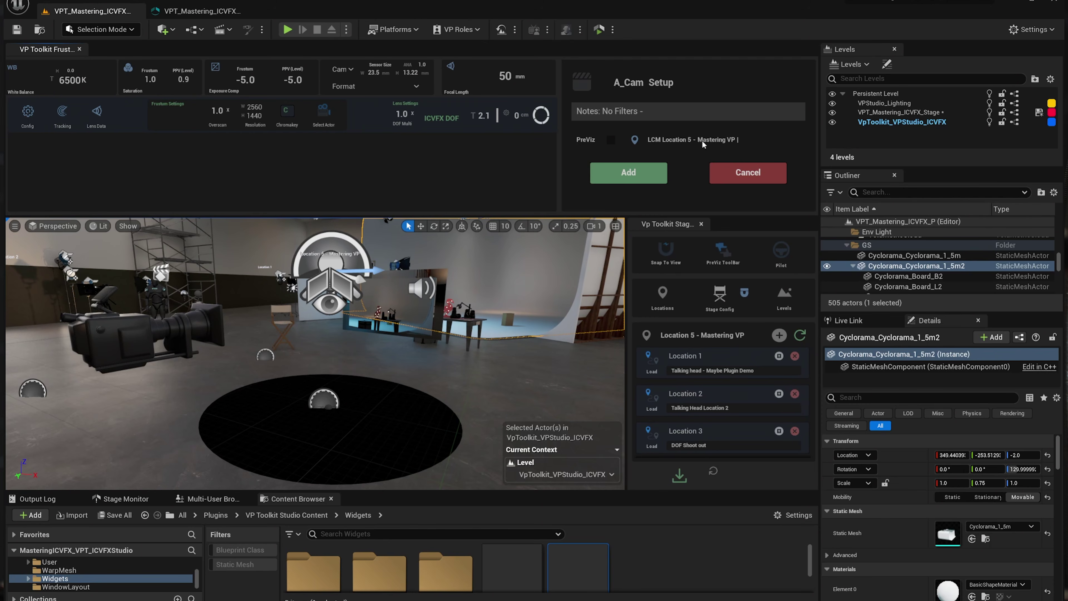
drag(616, 83, 675, 83)
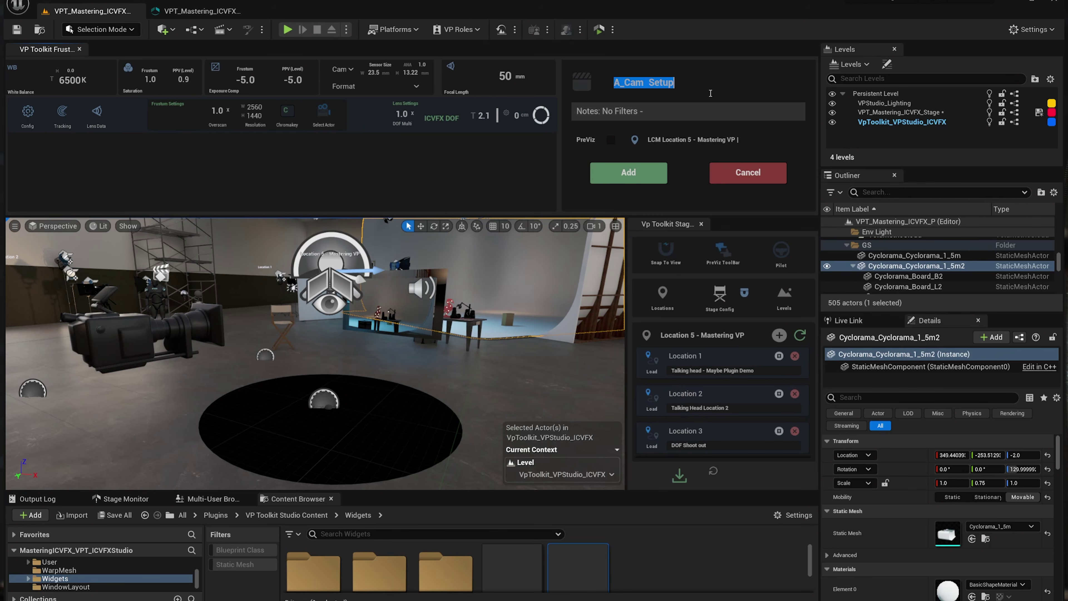
click(654, 95)
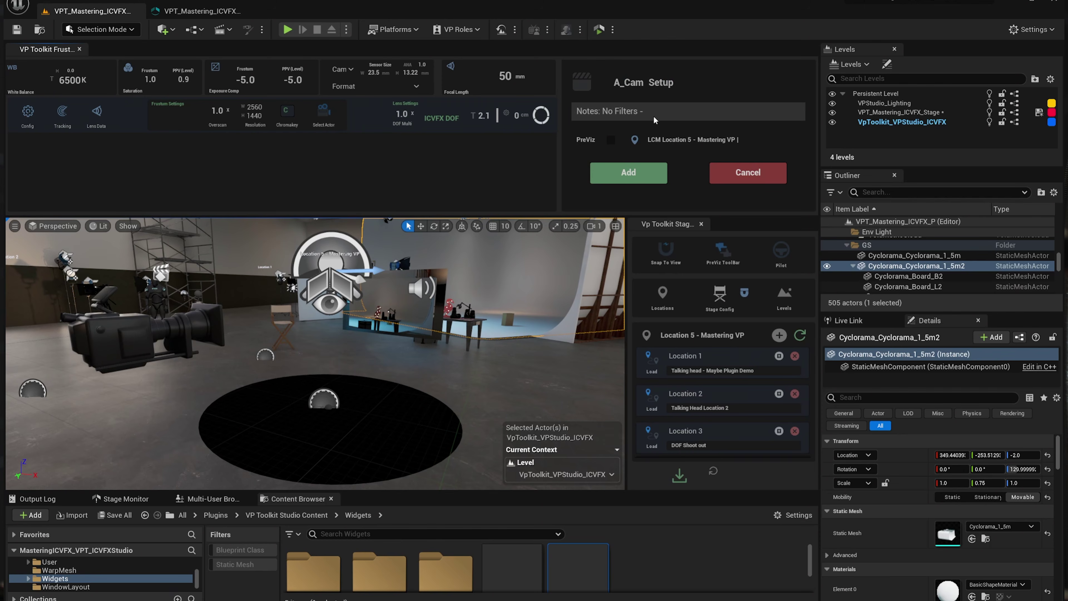
drag(602, 112, 647, 112)
click(676, 114)
text(ND)
key(BackSpace)
key(BackSpace)
key(BackSpace)
key(BackSpace)
key(BackSpace)
key(BackSpace)
key(BackSpace)
key(BackSpace)
key(BackSpace)
key(BackSpace)
key(BackSpace)
key(BackSpace)
key(BackSpace)
key(BackSpace)
key(BackSpace)
click(634, 173)
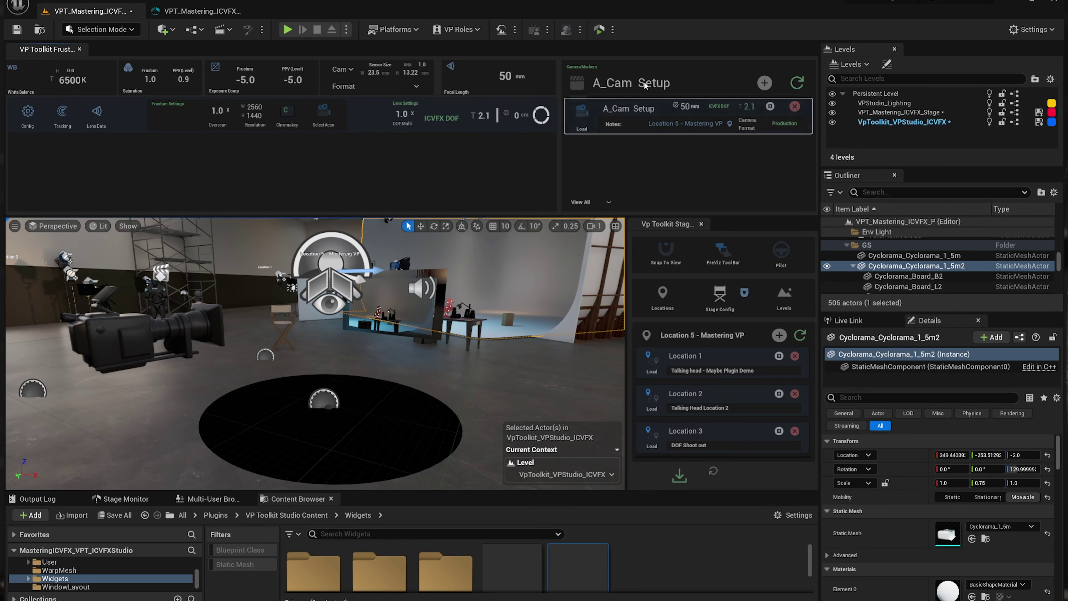
Load the A_Cam Setup camera marker and move the frustum camera back to X -250, also adjusting its Z location.
click(582, 114)
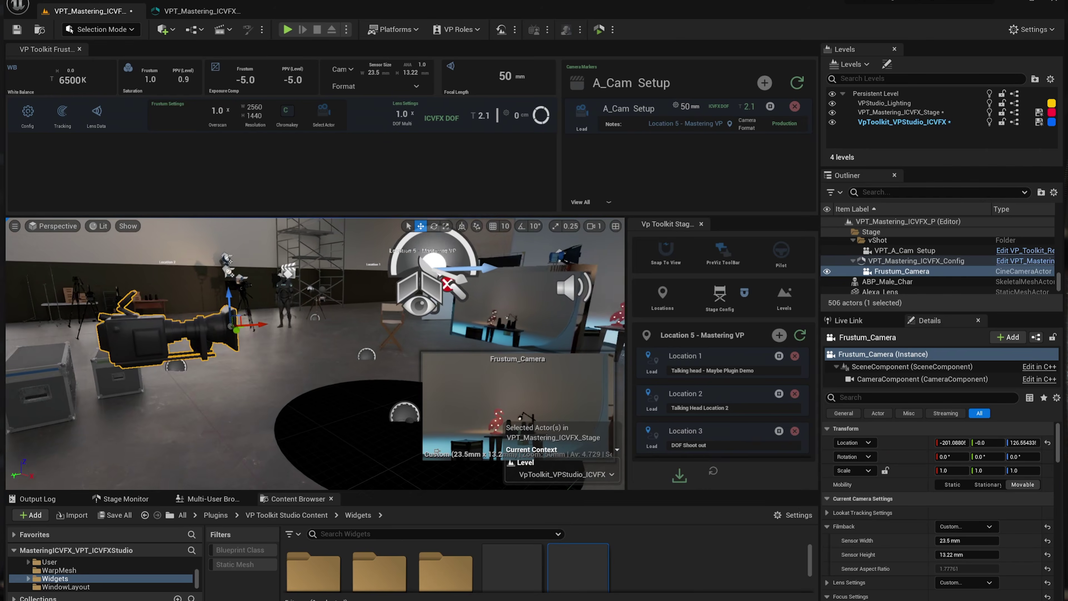
right_drag(315, 354, 358, 353)
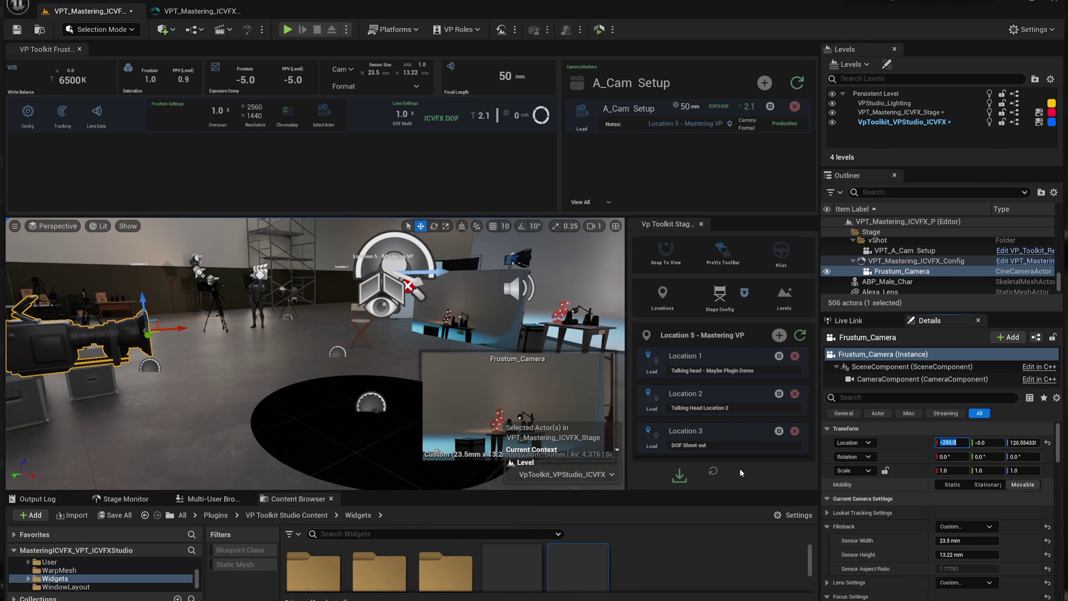
drag(111, 320, 112, 337)
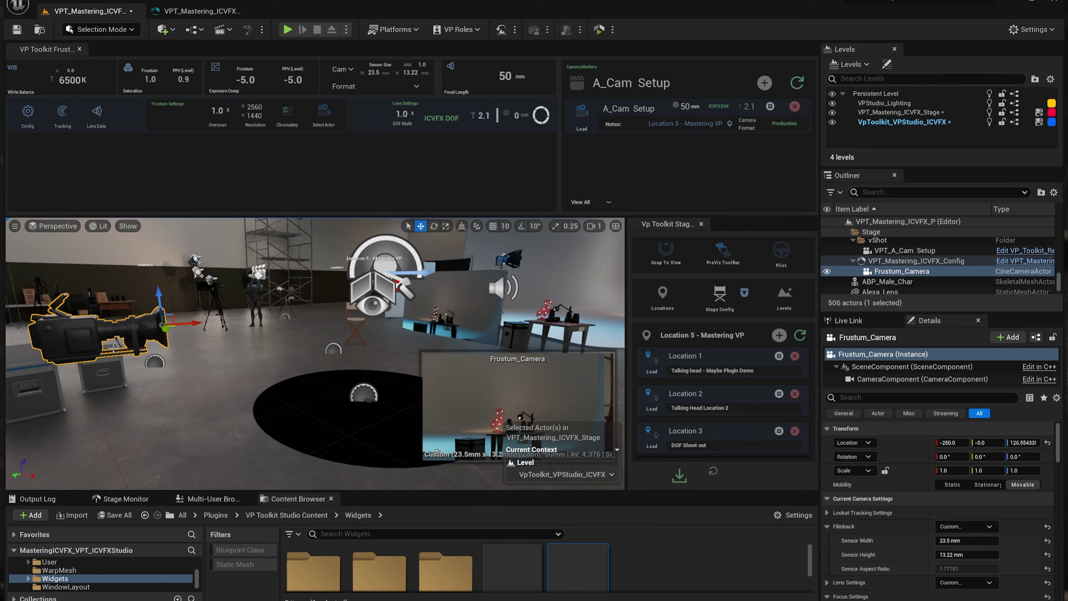
click(1023, 443)
text(1)
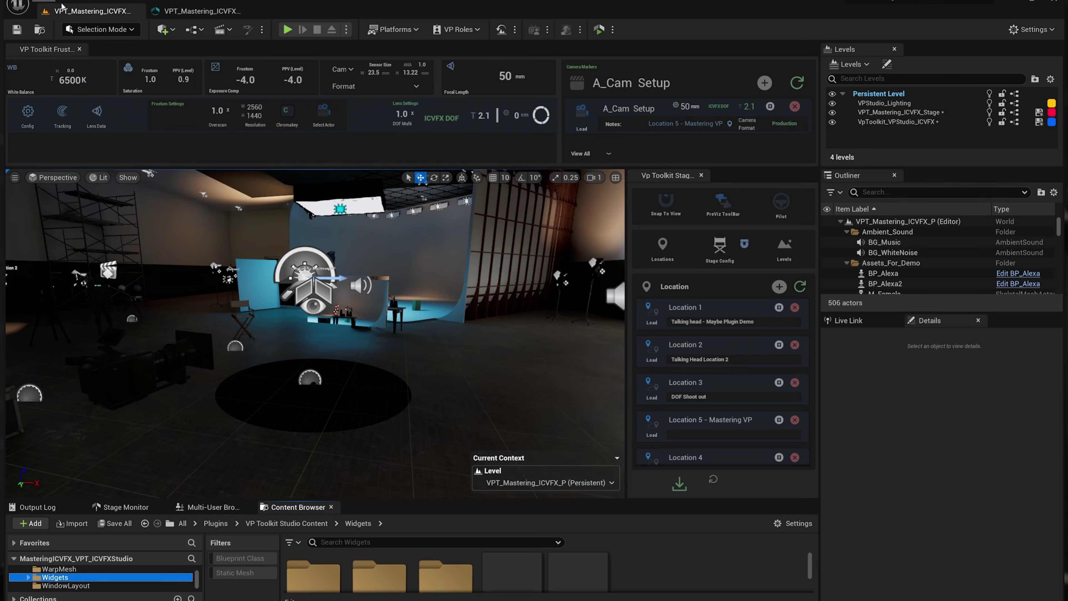
Set both the editor startup map and the game default map to VPT_Mastering_ICVFX_P in the project's Maps & Modes settings.
click(62, 6)
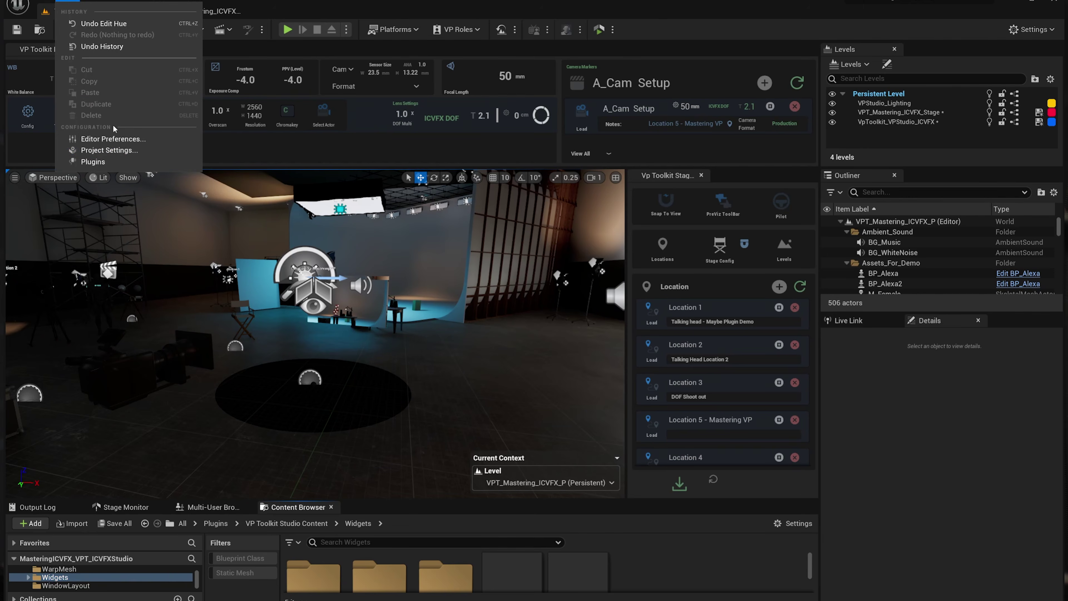
click(106, 151)
click(175, 154)
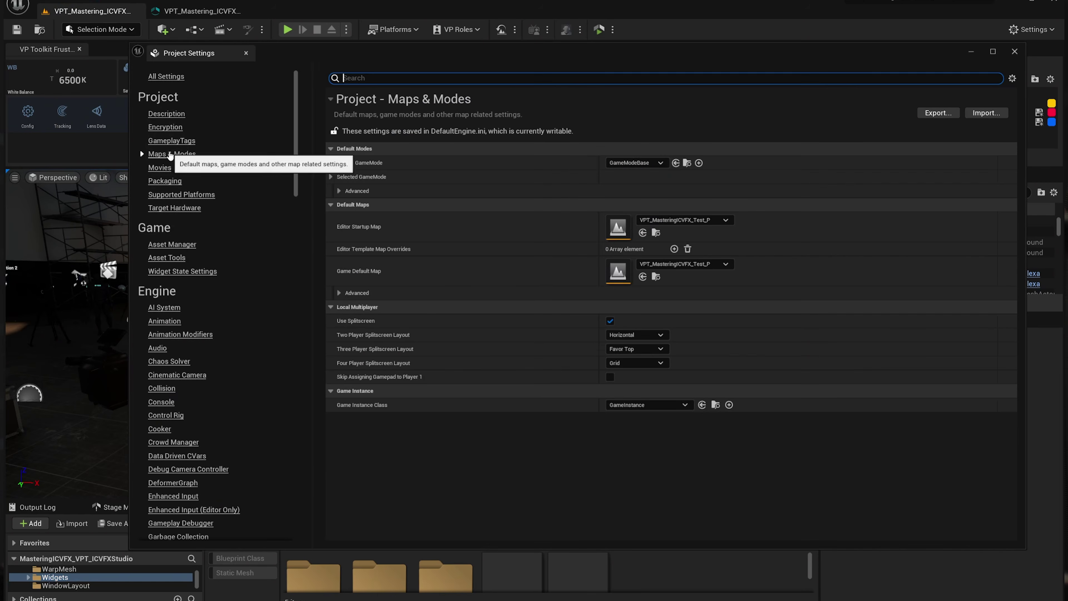
click(711, 221)
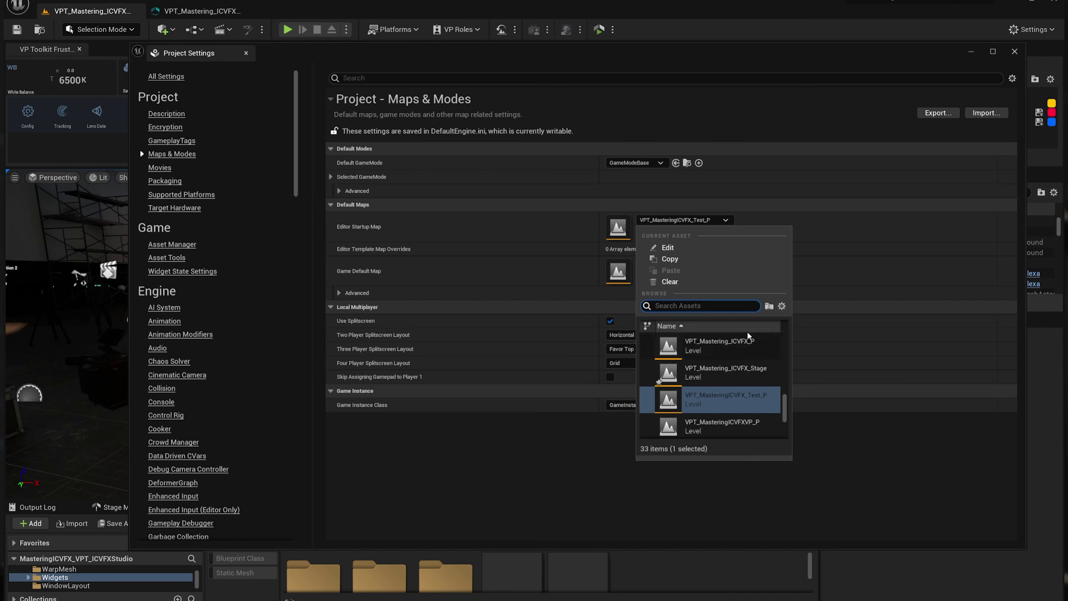
click(729, 350)
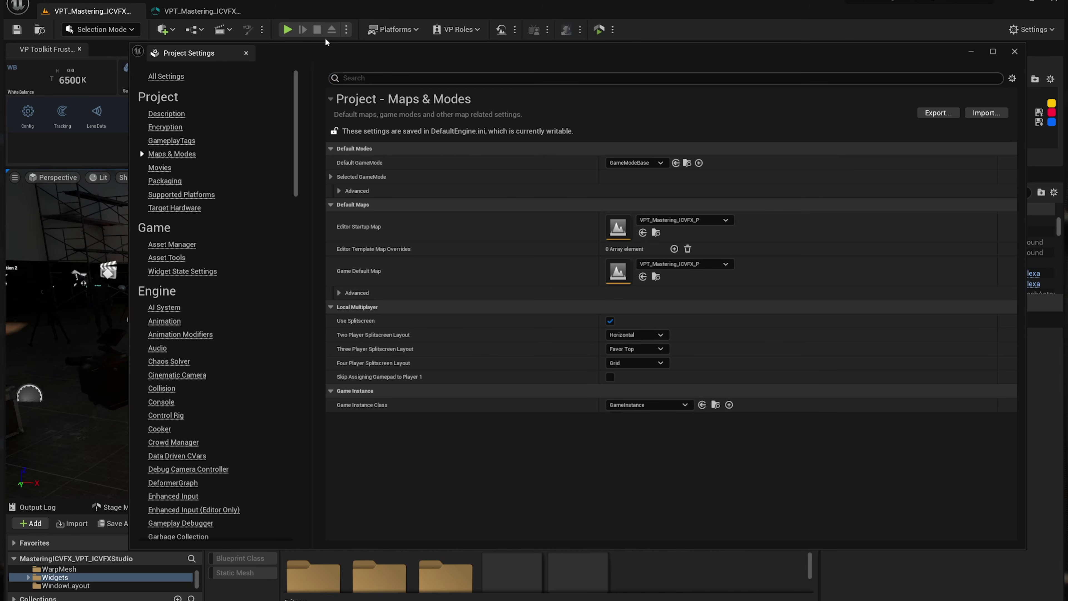
Close the project settings and save the modified VPT_Mastering_ICVFX_Stage and VpToolkit_VPStudio_ICVFX levels.
click(246, 54)
click(202, 11)
click(101, 12)
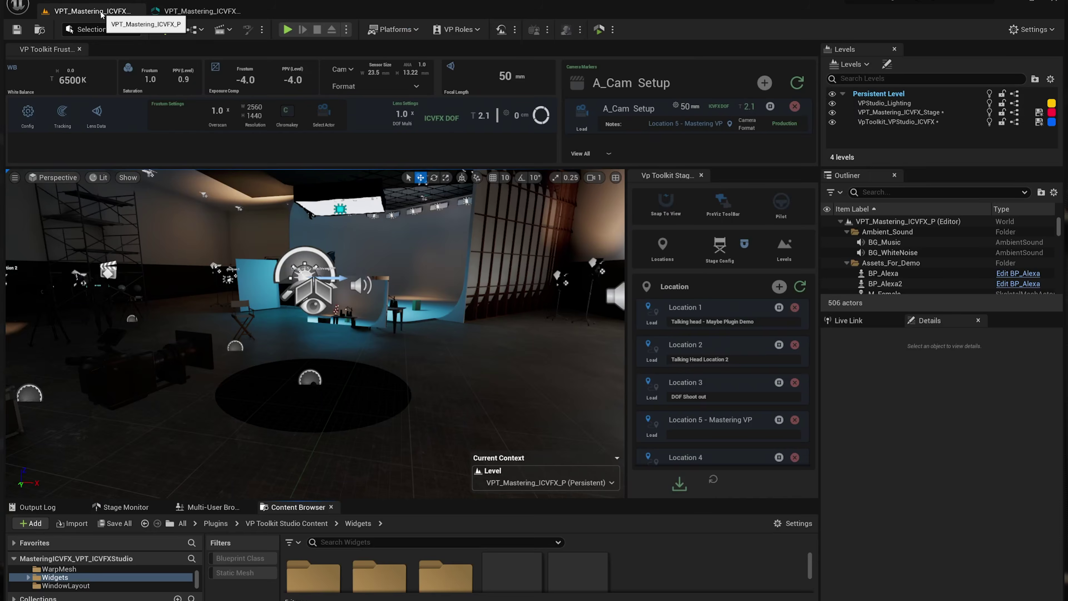
click(679, 484)
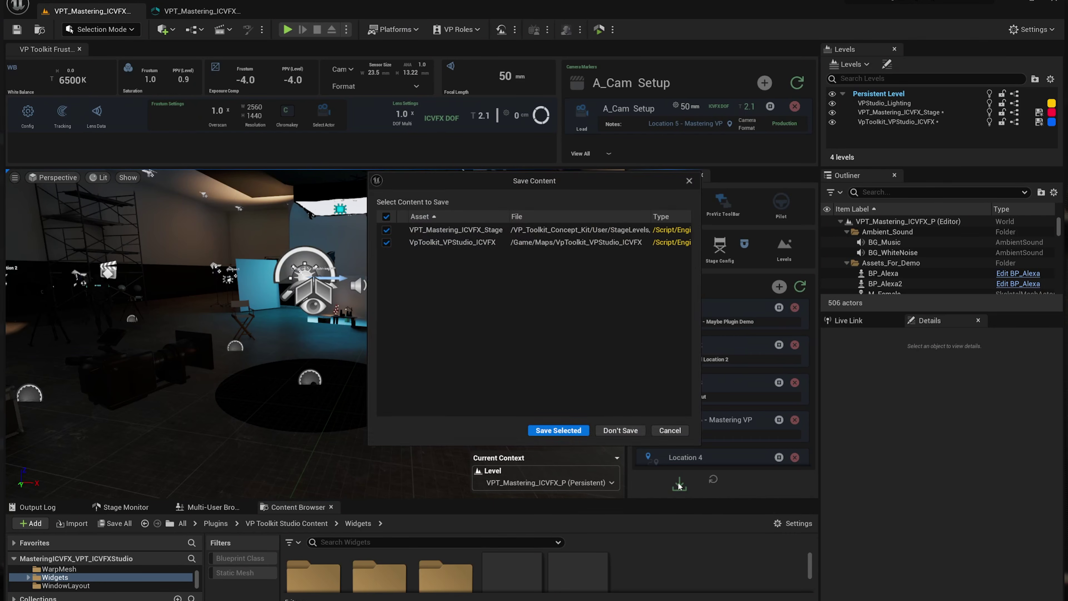
click(558, 431)
right_drag(472, 321, 454, 328)
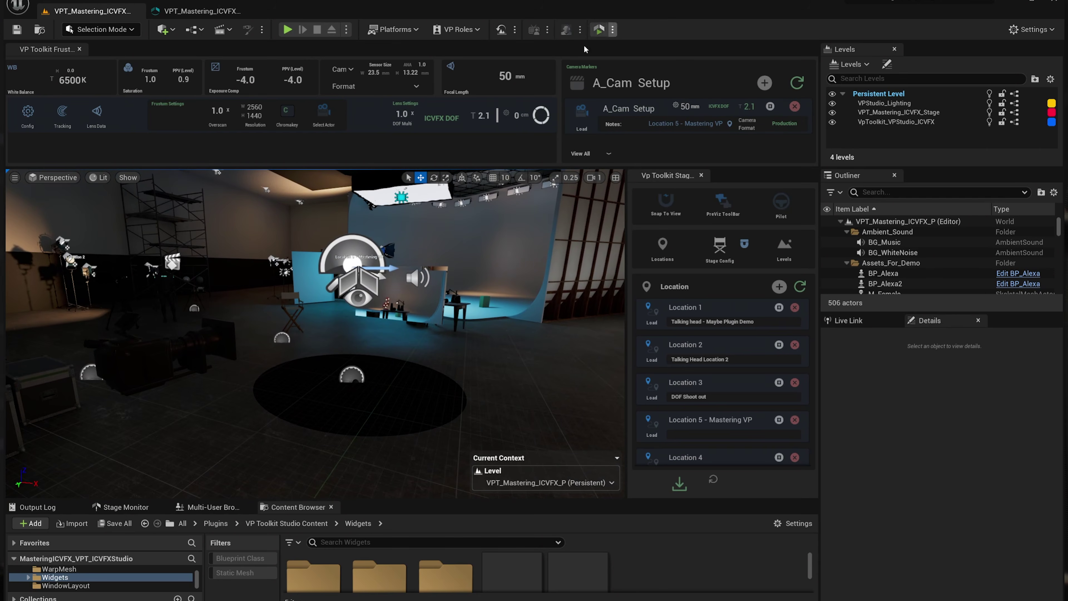
Launch Switchboard from the Unreal Editor and reposition its window over the viewport.
click(567, 37)
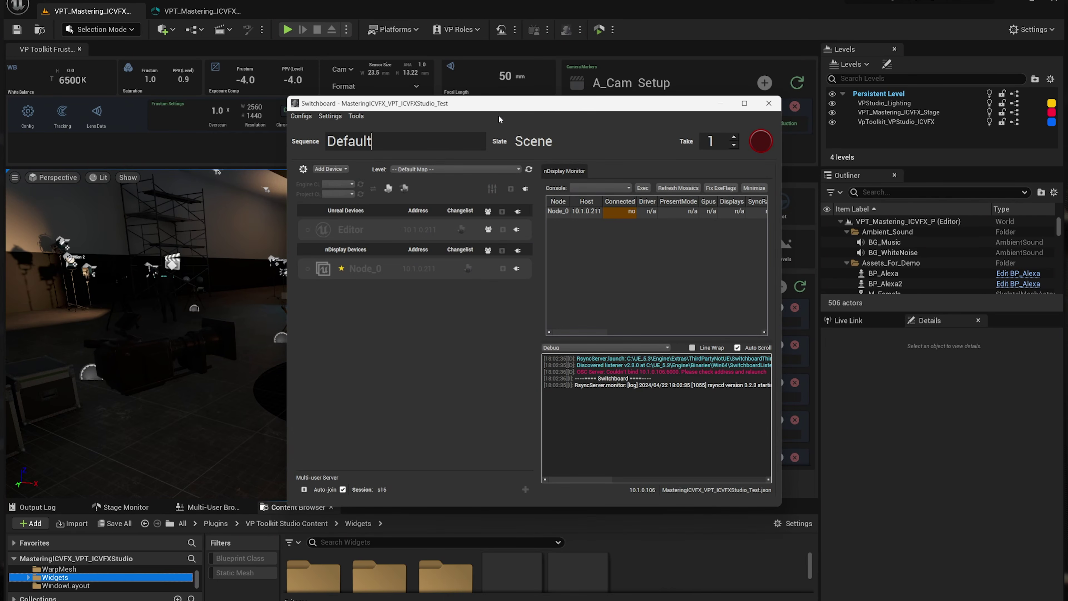
drag(511, 107, 473, 155)
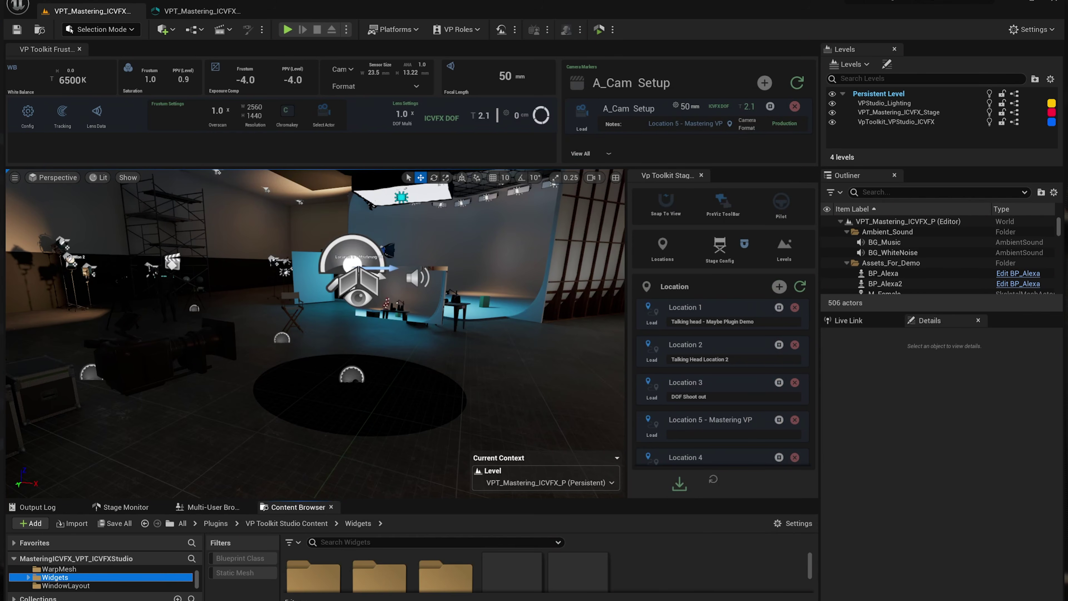
drag(512, 135, 510, 149)
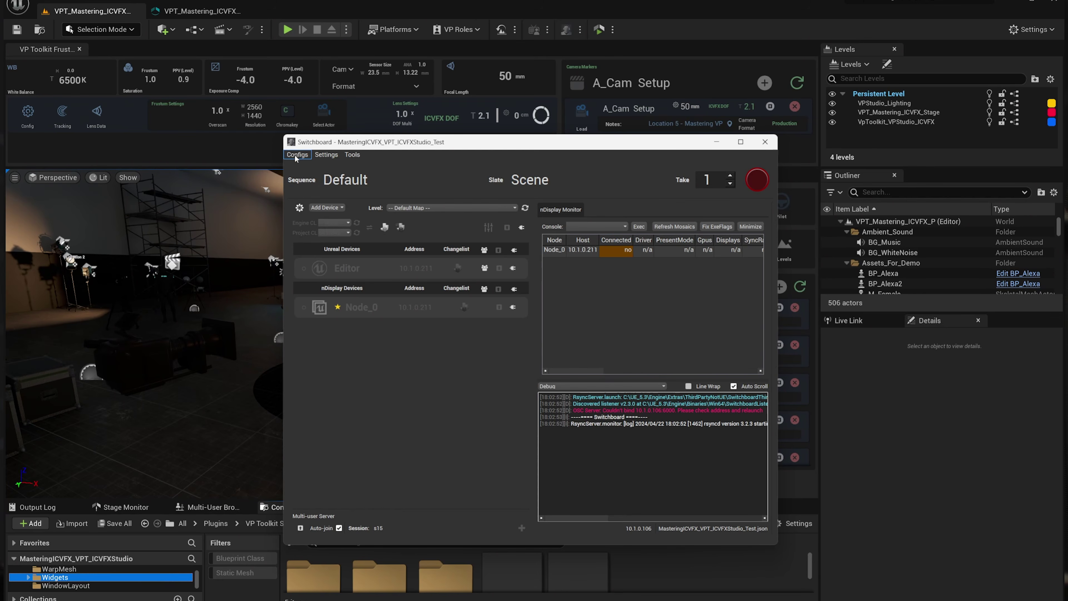
Create a new Switchboard configuration named MasteringICVFX for the MasteringICVFX_VPT_ICVFXStudio project, keeping the UE_5.3 engine directory.
click(296, 157)
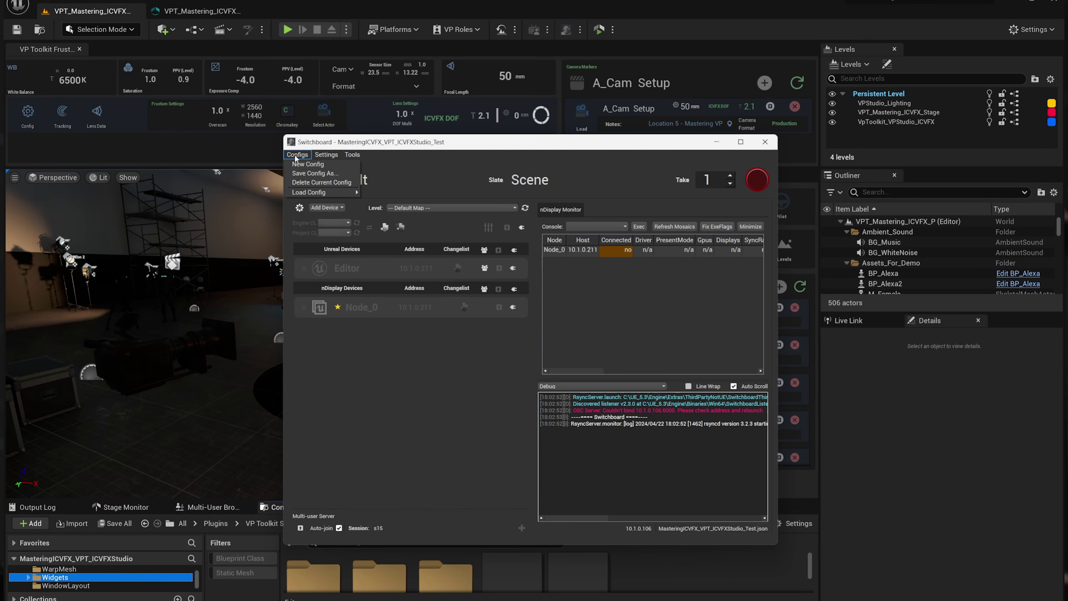
click(312, 164)
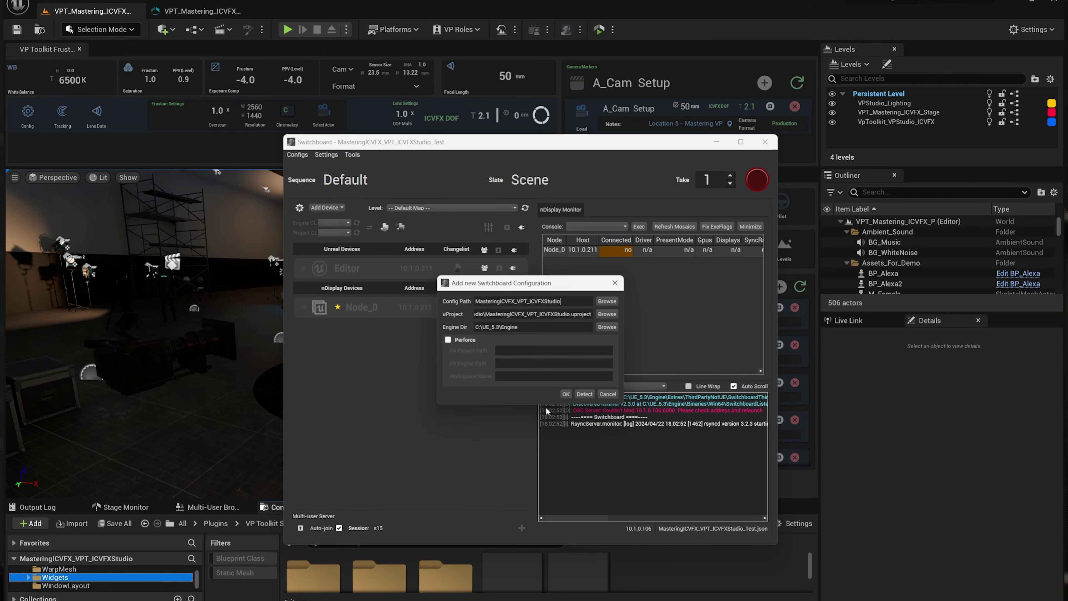
drag(563, 302, 474, 302)
drag(591, 315, 473, 312)
click(483, 313)
click(575, 318)
click(507, 312)
drag(476, 316, 515, 303)
click(526, 302)
key(BackSpace)
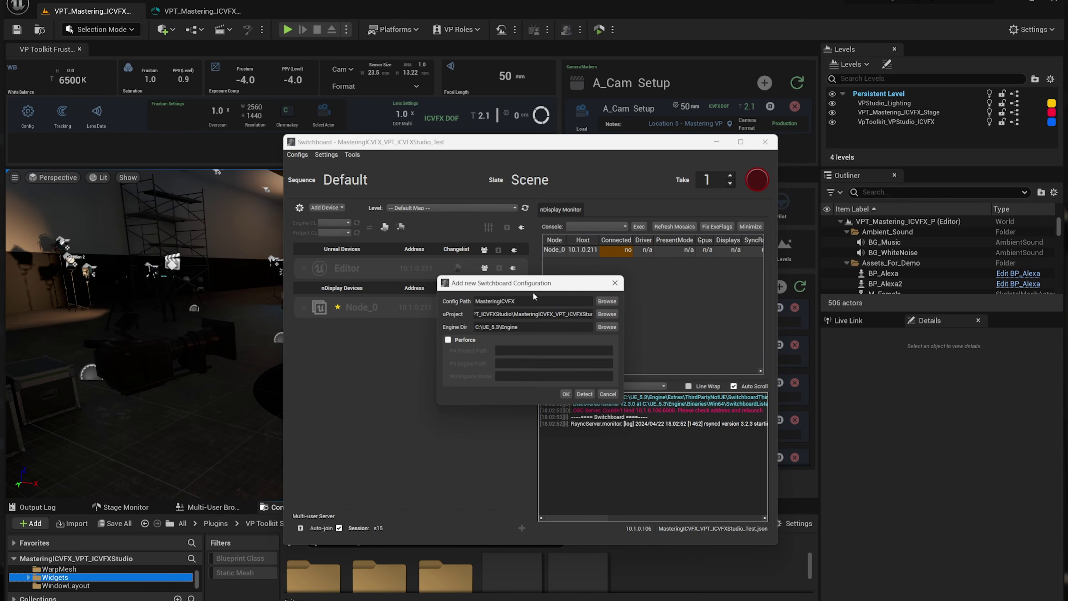
drag(525, 303, 472, 303)
click(565, 394)
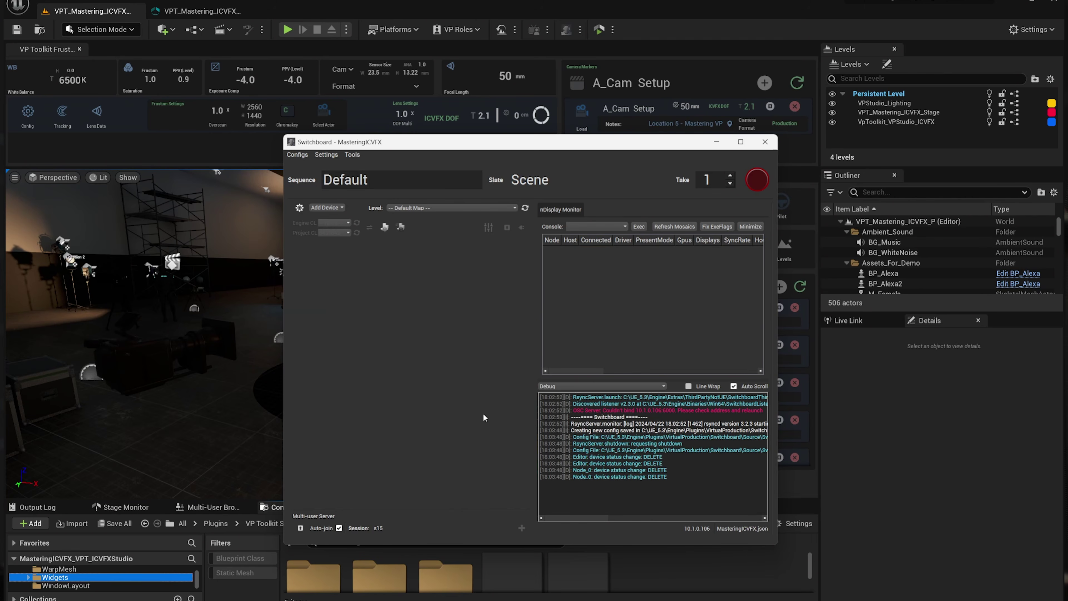
Turn off multi-user auto-join and add an Unreal device named Editor with the address 10.1.0.211.
click(330, 530)
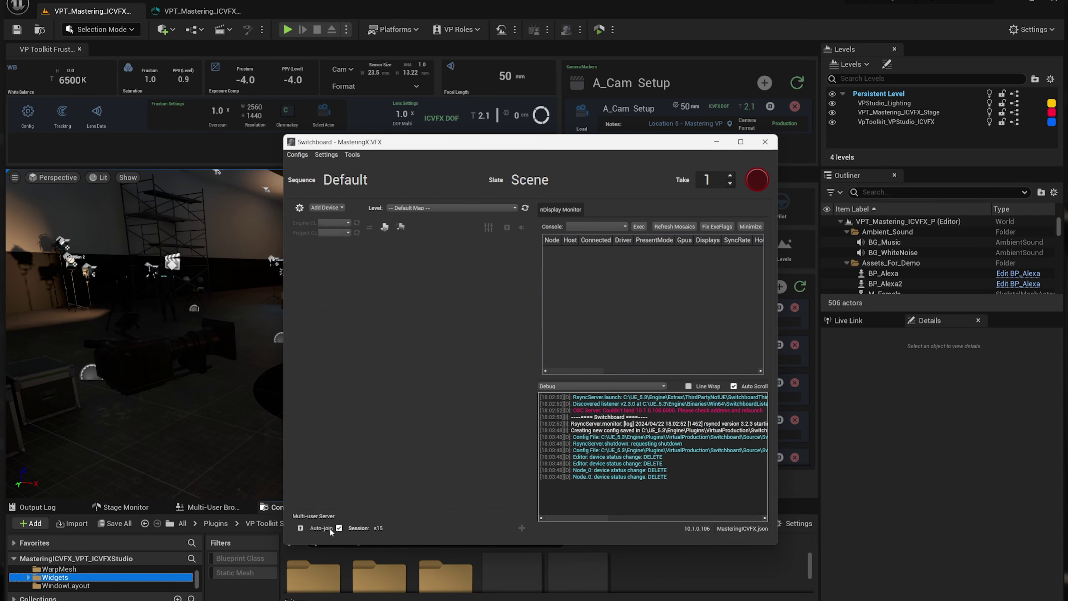
click(339, 529)
click(337, 207)
click(334, 285)
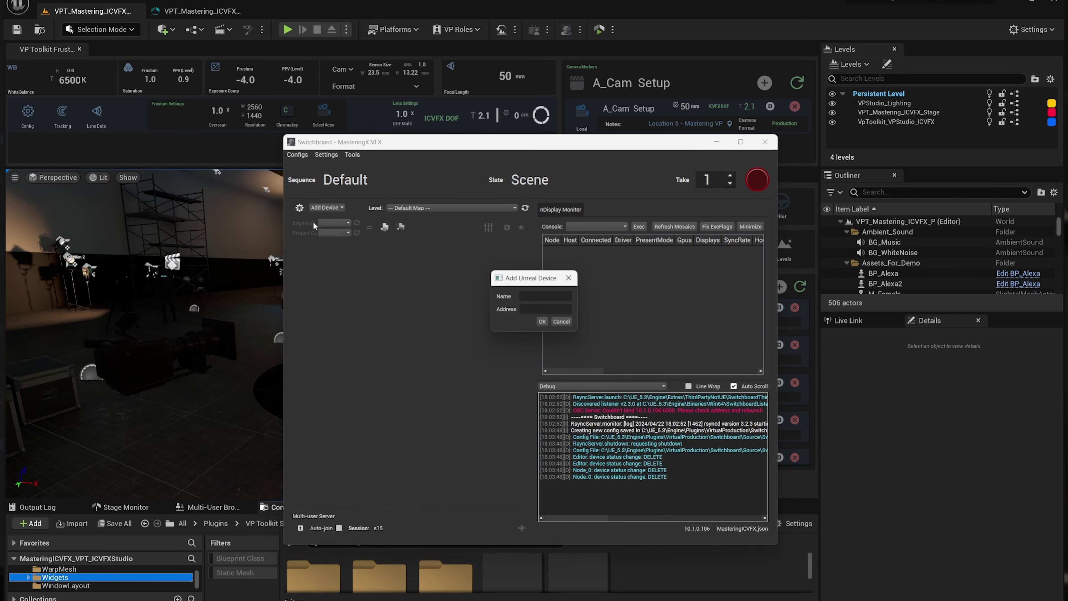
text(Editor)
click(542, 321)
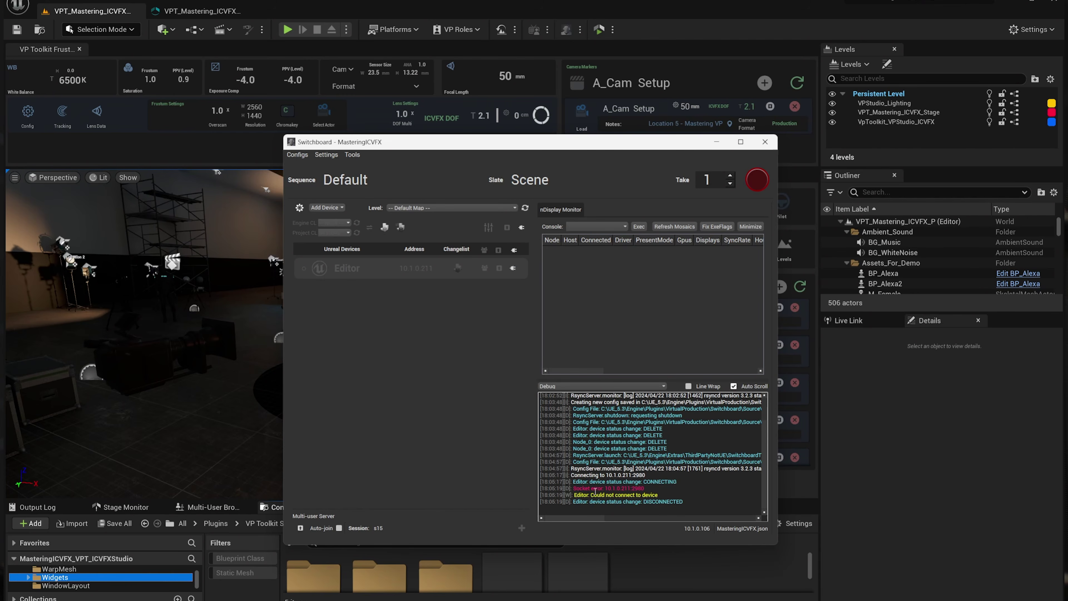
Launch the Switchboard Listener and connect the Editor device in Switchboard.
click(353, 154)
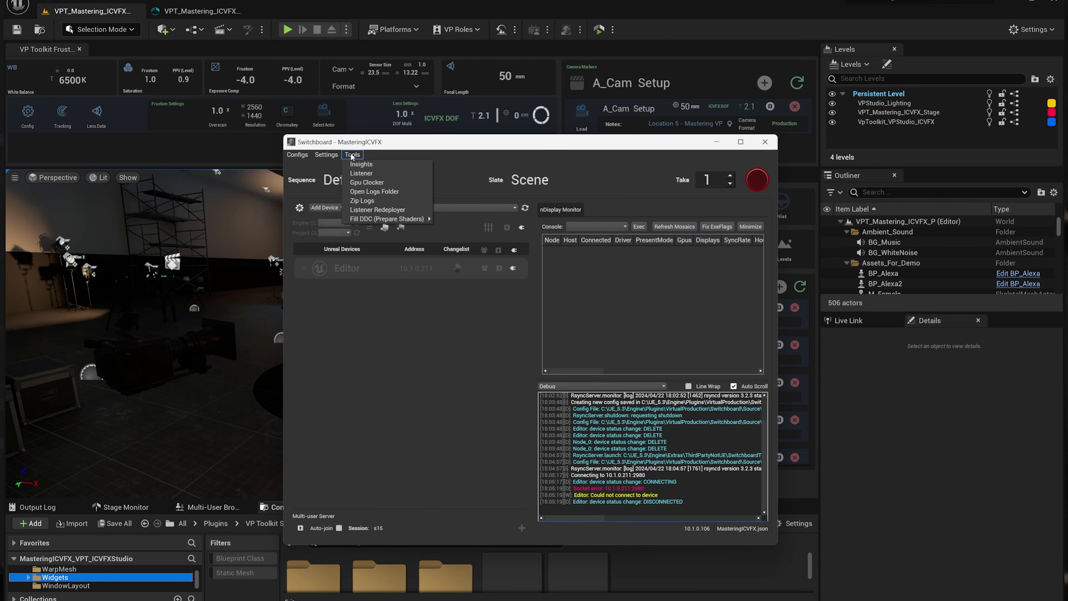
click(364, 175)
click(635, 30)
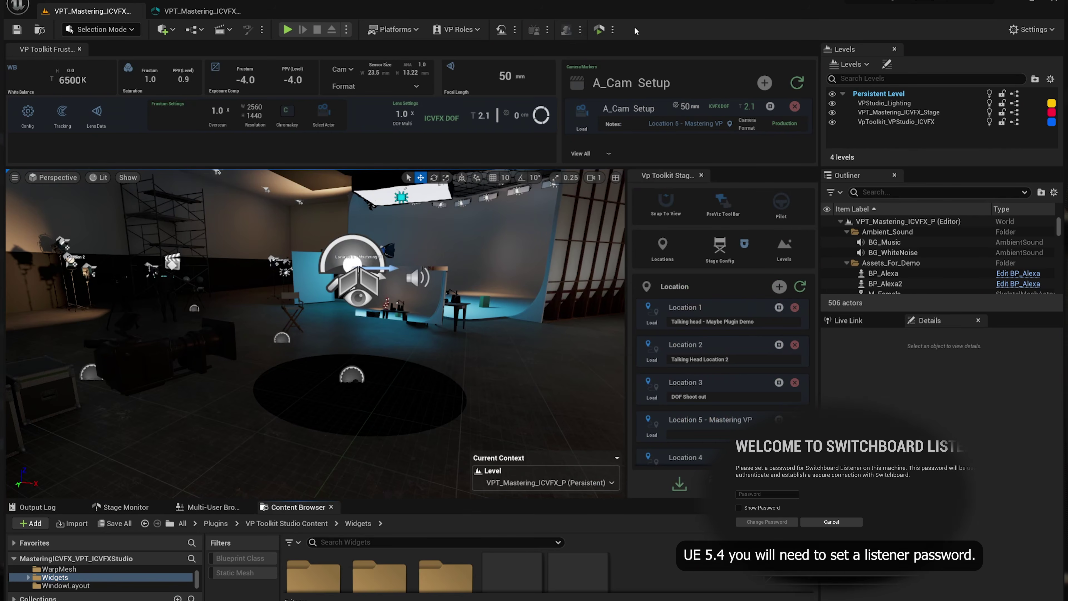
click(613, 29)
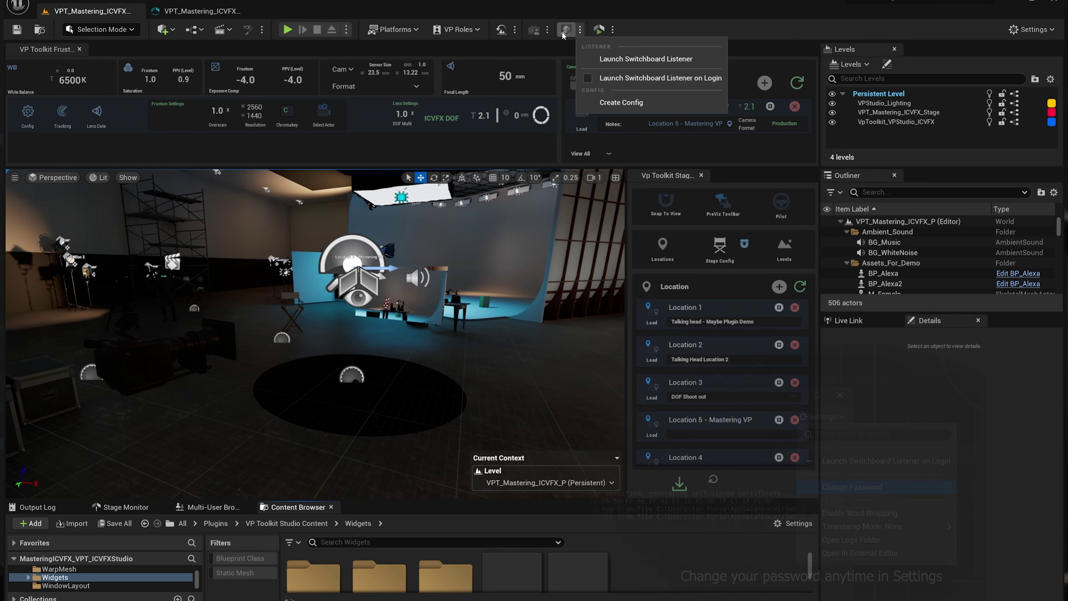
mouse_move(740, 598)
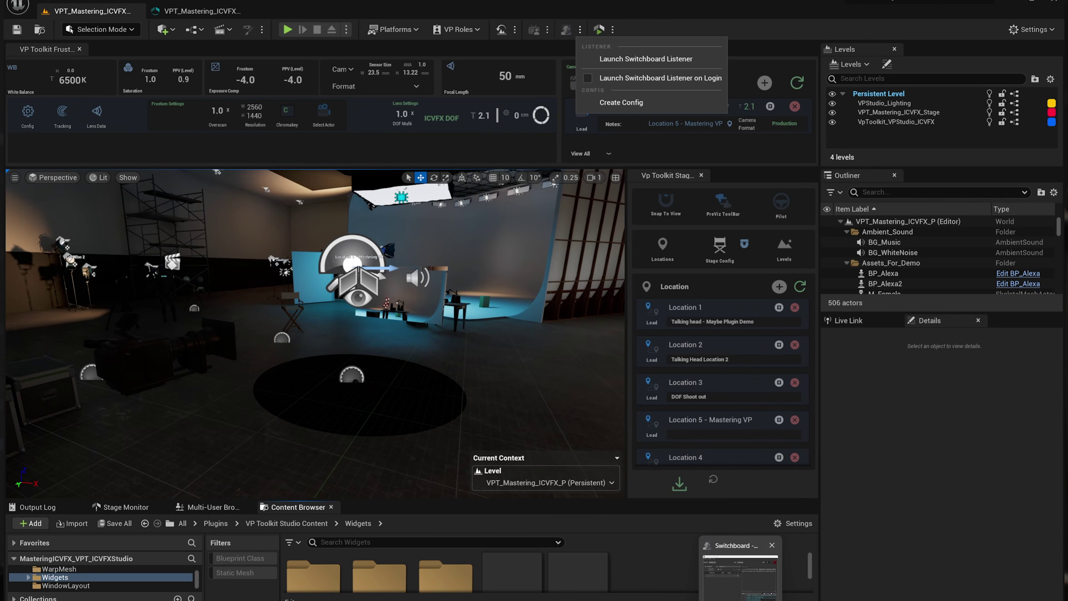
click(737, 597)
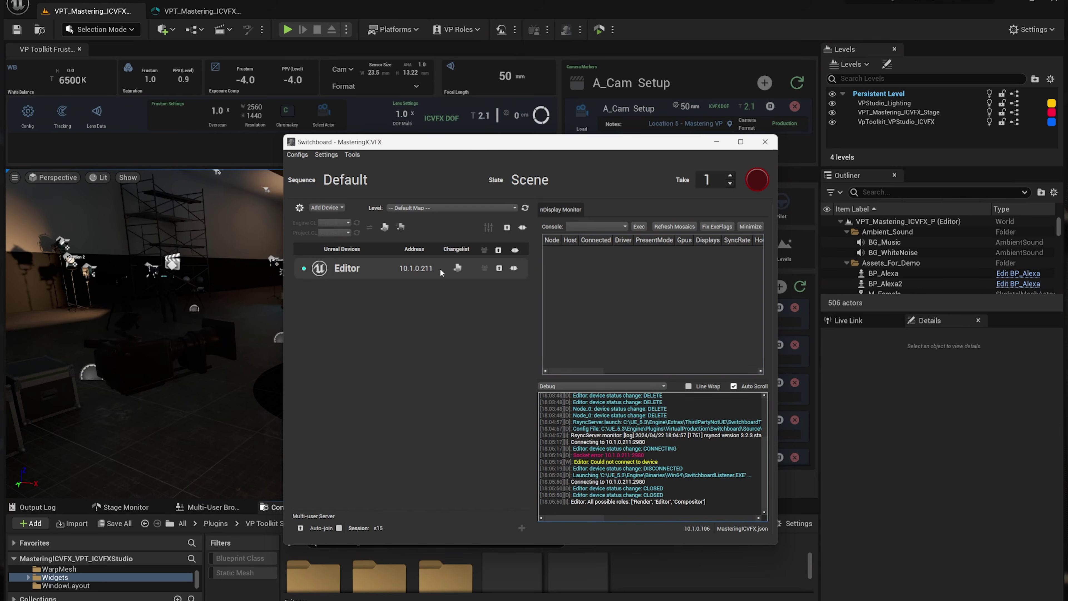
Add an nDisplay device using VPT_MasteringICVFXVP_Config.ndisplay from the MasteringICVFX_VPT_ICVFXStudio project folder.
click(326, 207)
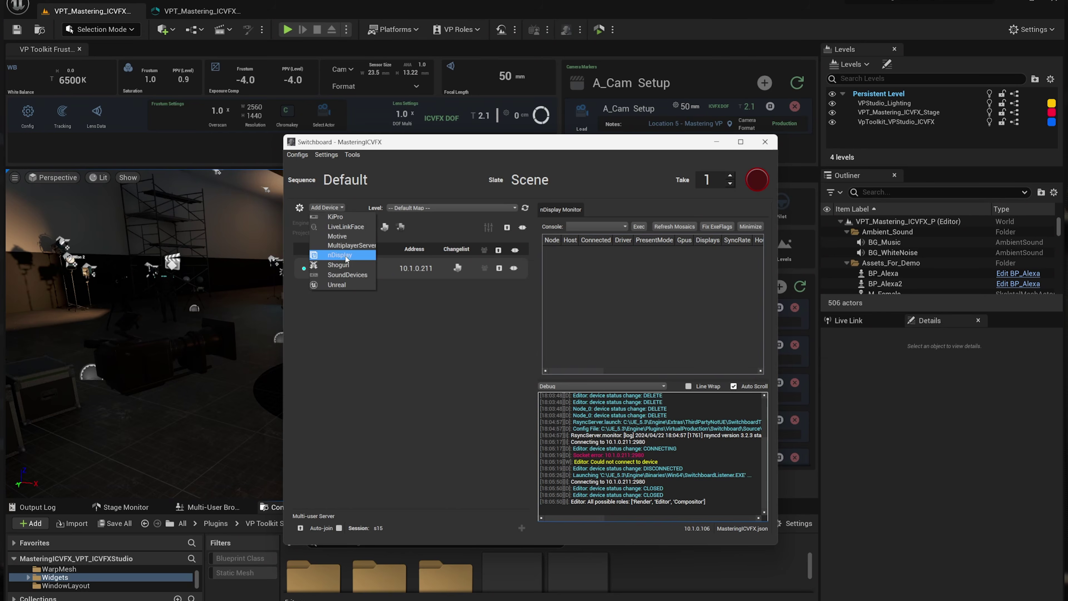
click(340, 255)
click(622, 297)
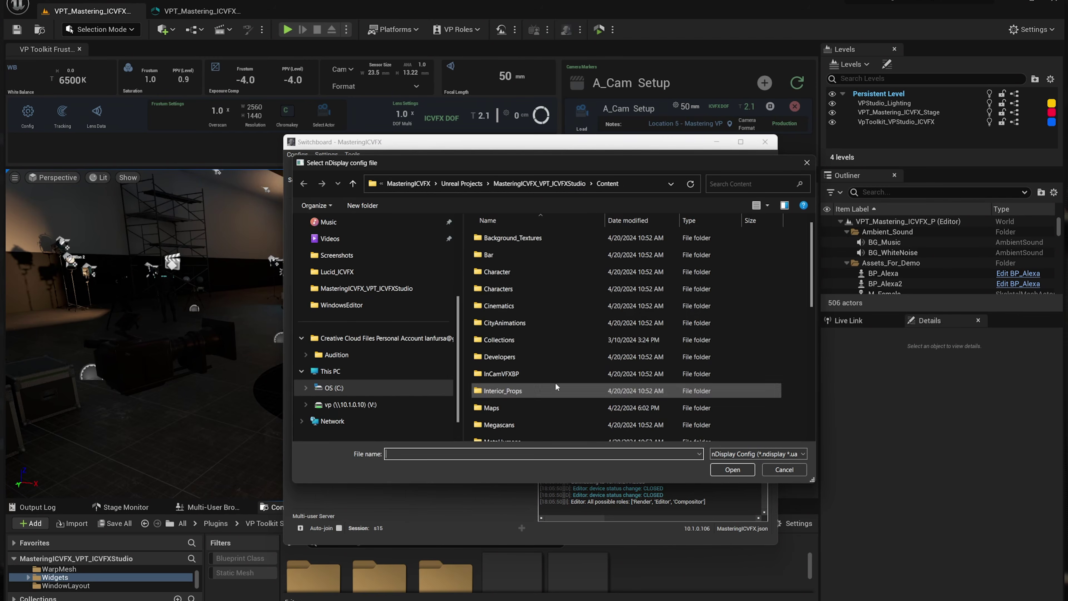
scroll(592, 389, down, 5)
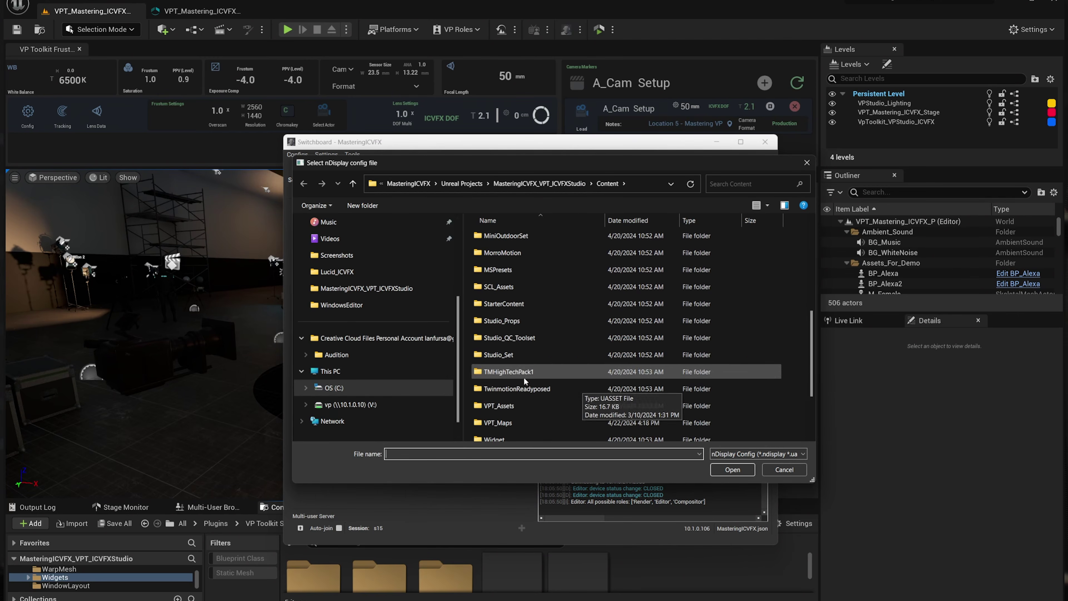
key(alt+Up)
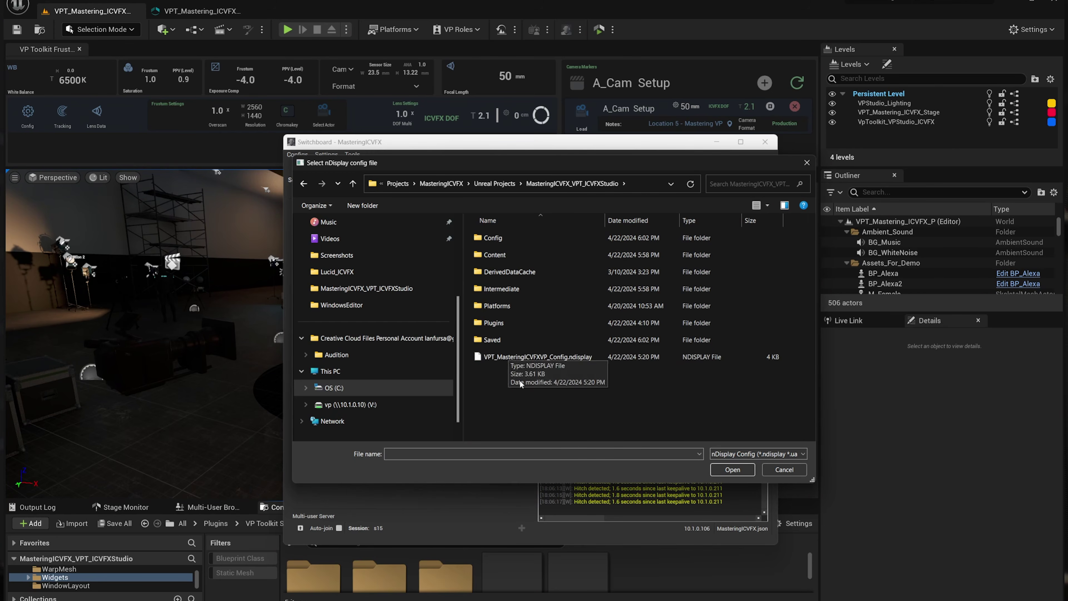
click(502, 358)
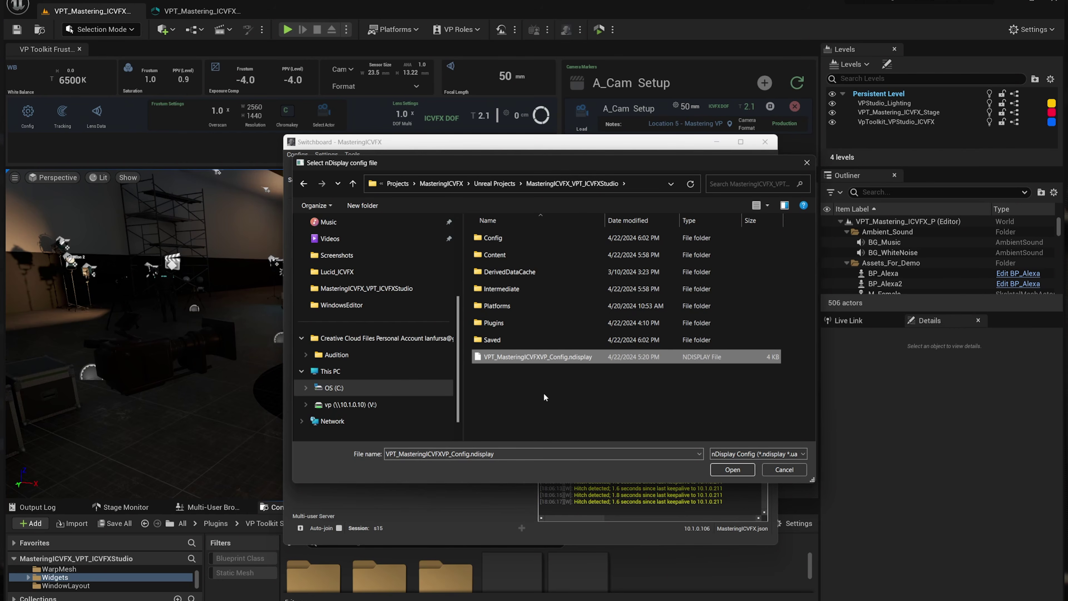
click(733, 470)
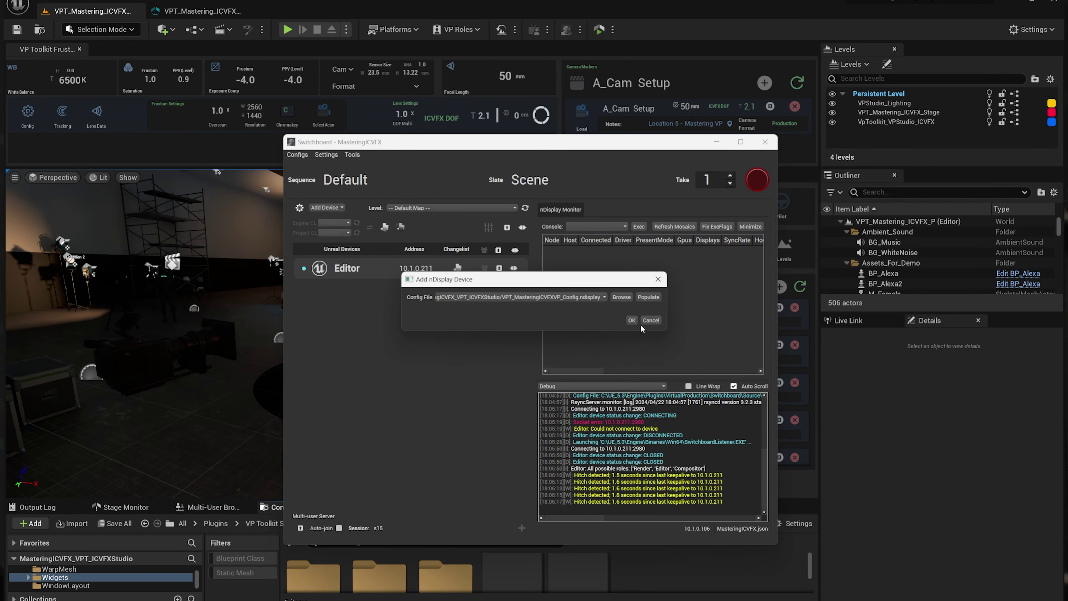
click(631, 320)
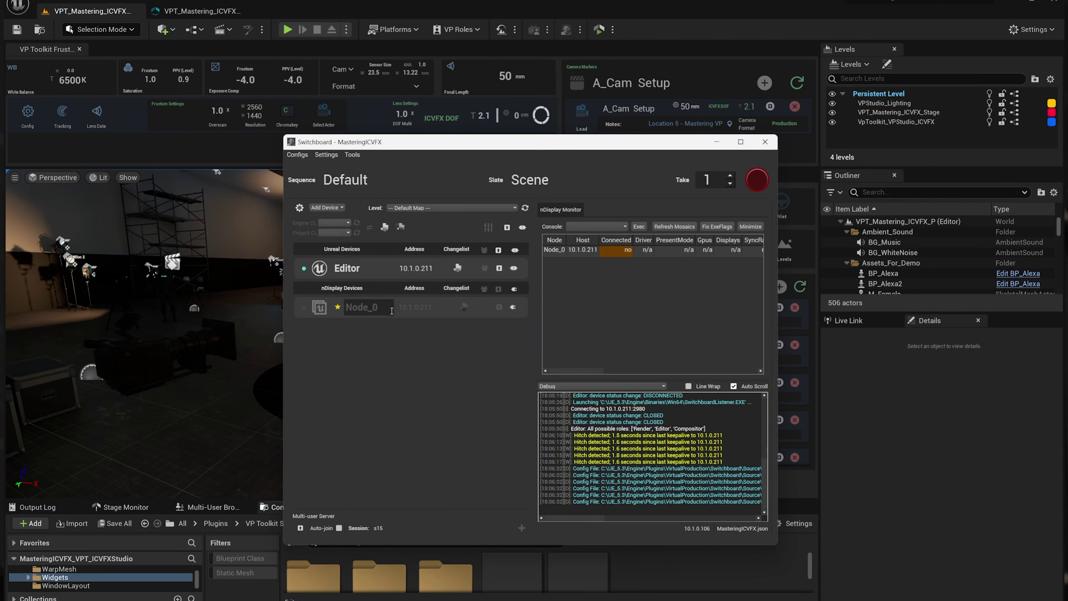
Check the address of the Node_0 nDisplay device and connect the device.
drag(428, 306, 404, 349)
click(400, 307)
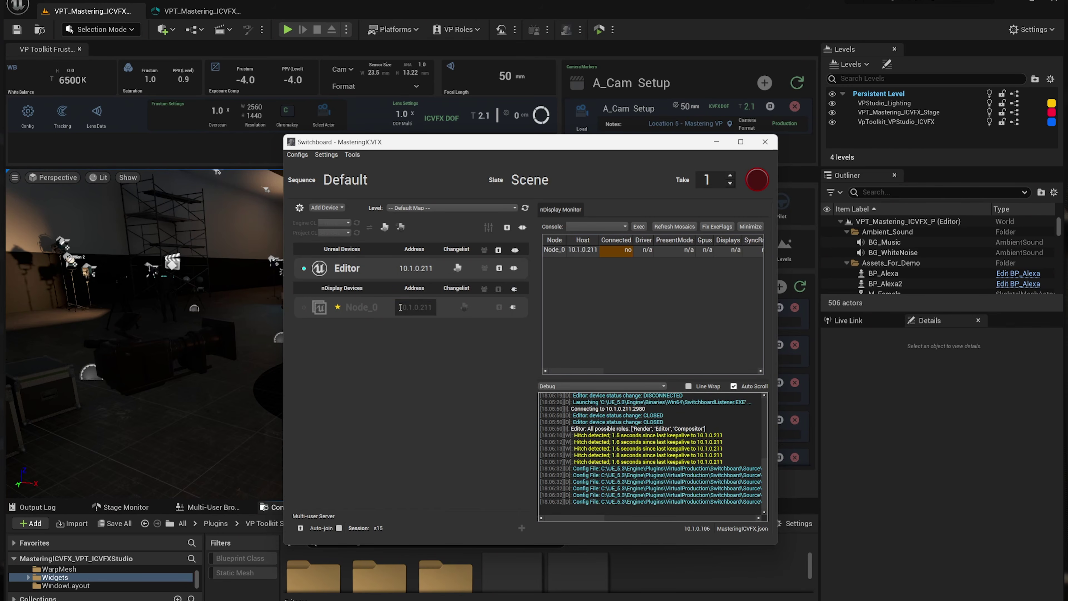
click(519, 307)
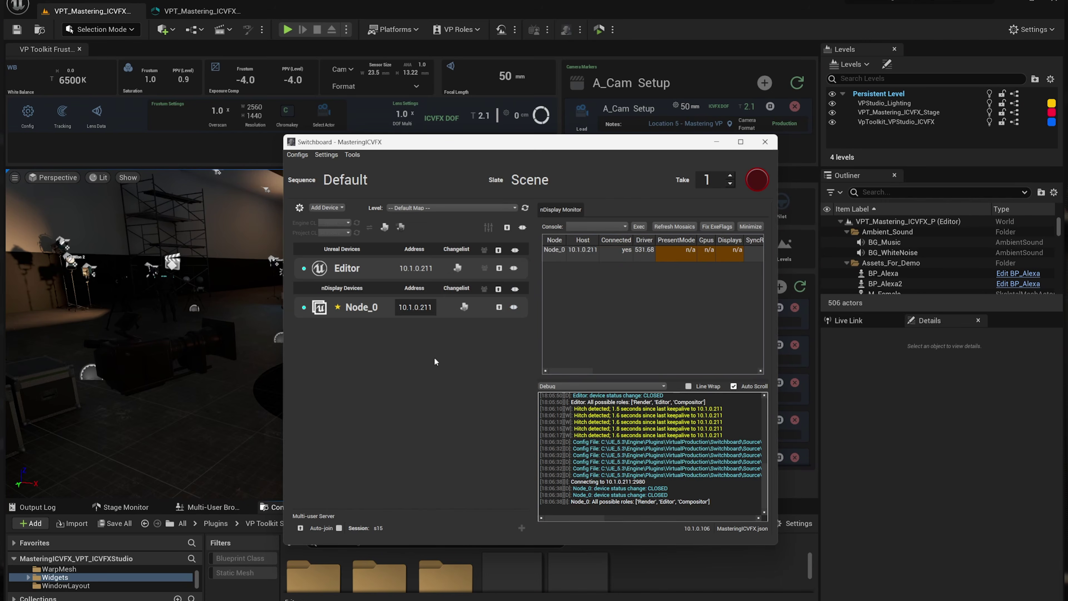
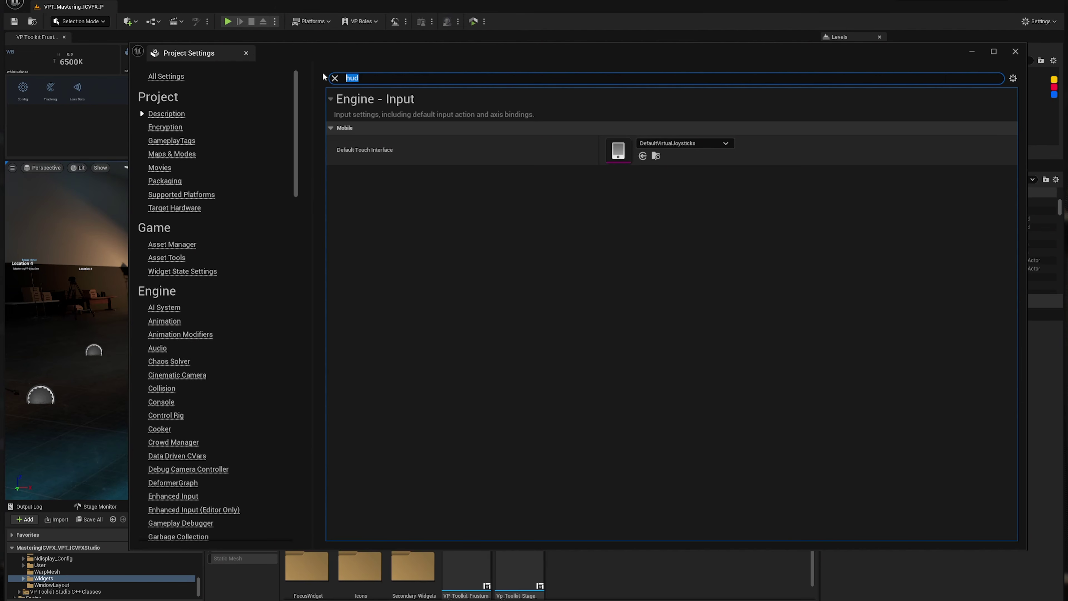
Find the touch settings in the project settings and set the Default Touch Interface to None.
text(touch)
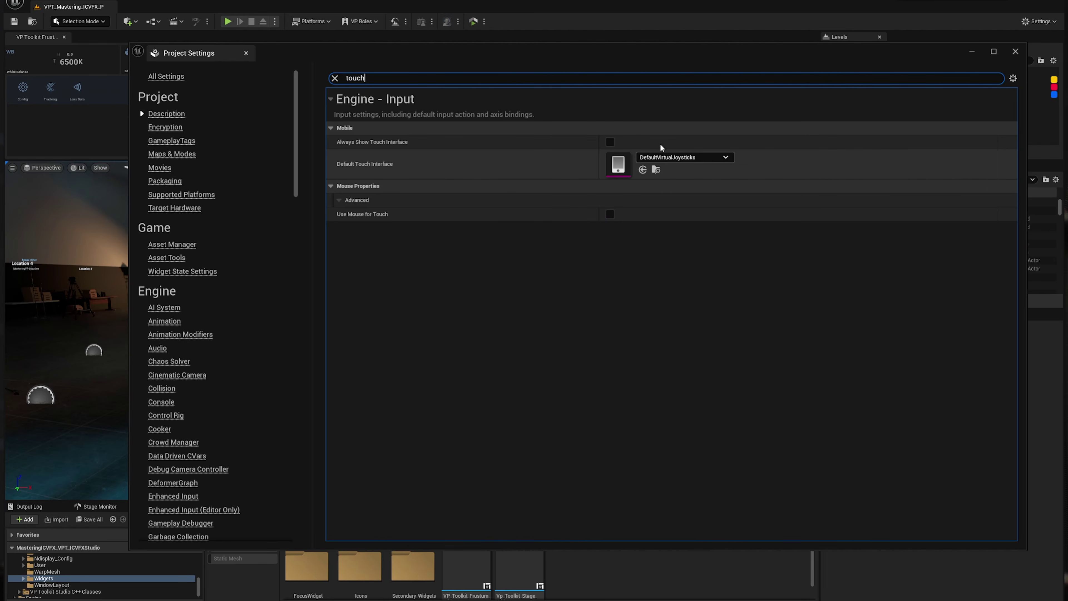
click(681, 157)
click(673, 219)
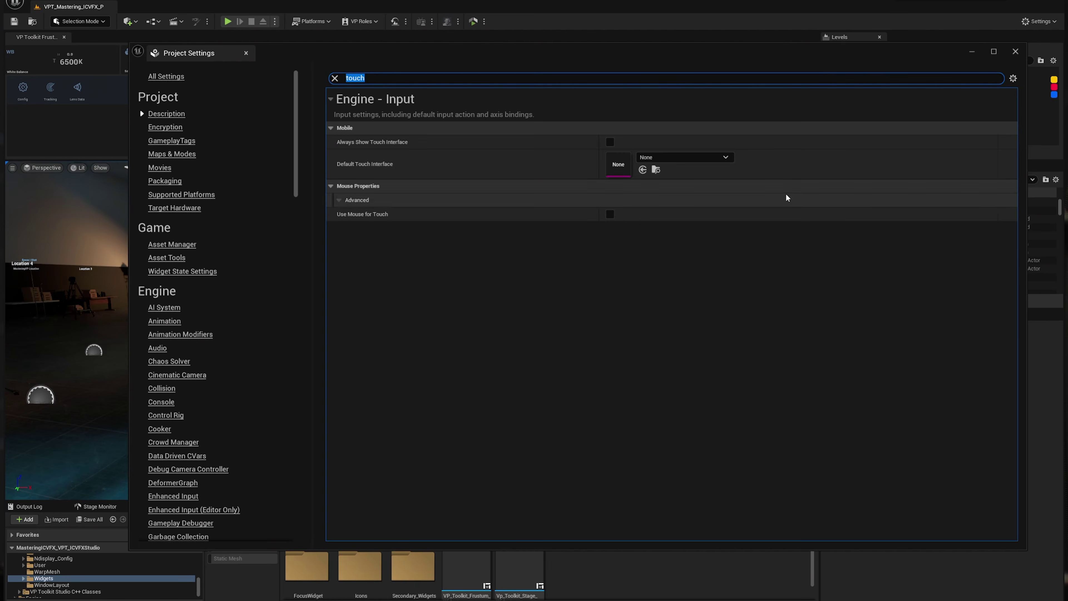
click(1015, 53)
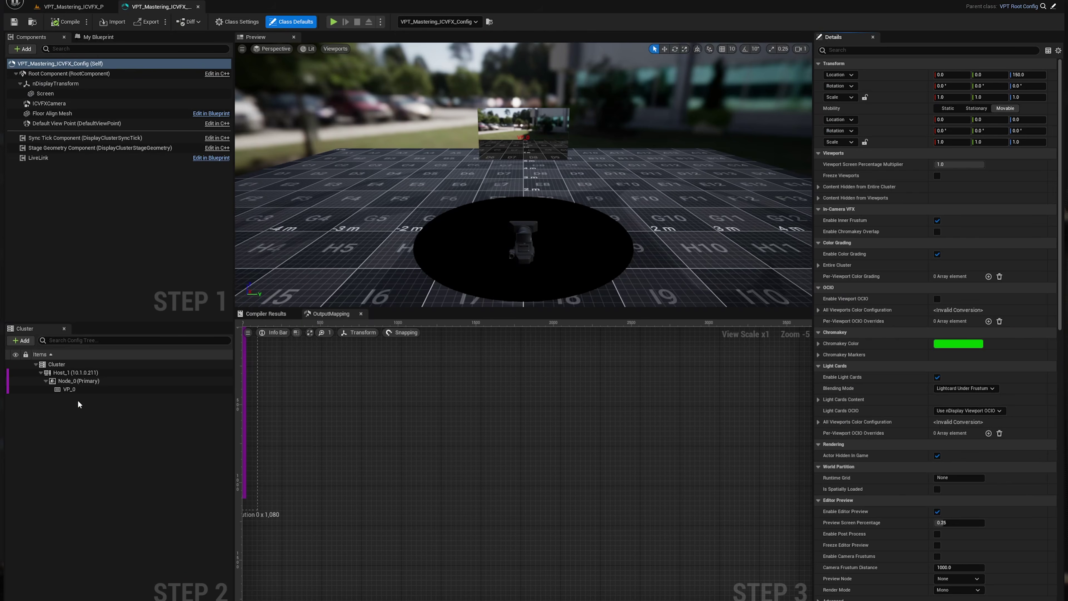
In VPT_Mastering_ICVFX_Config, set the VP_0 viewport's projection policy type to Mesh and its mesh to Screen.
click(77, 388)
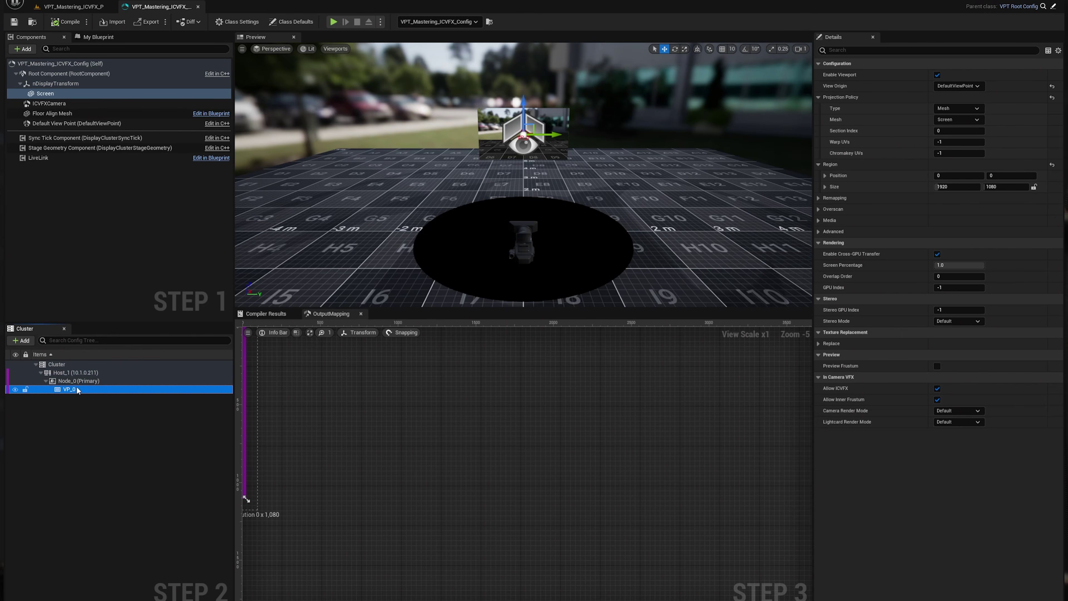
click(977, 109)
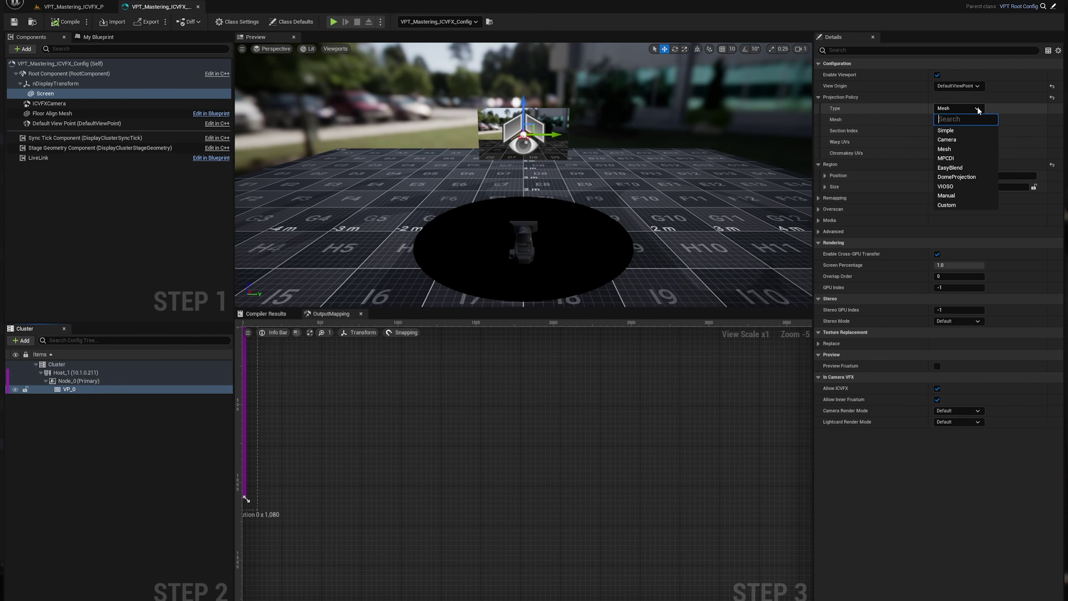
click(956, 149)
click(971, 120)
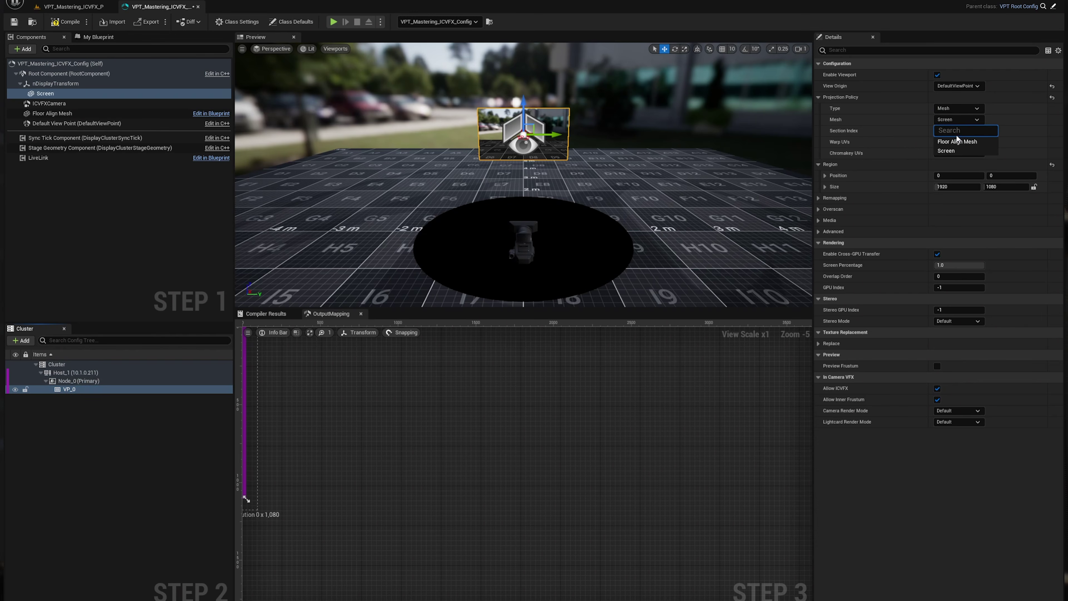
click(949, 150)
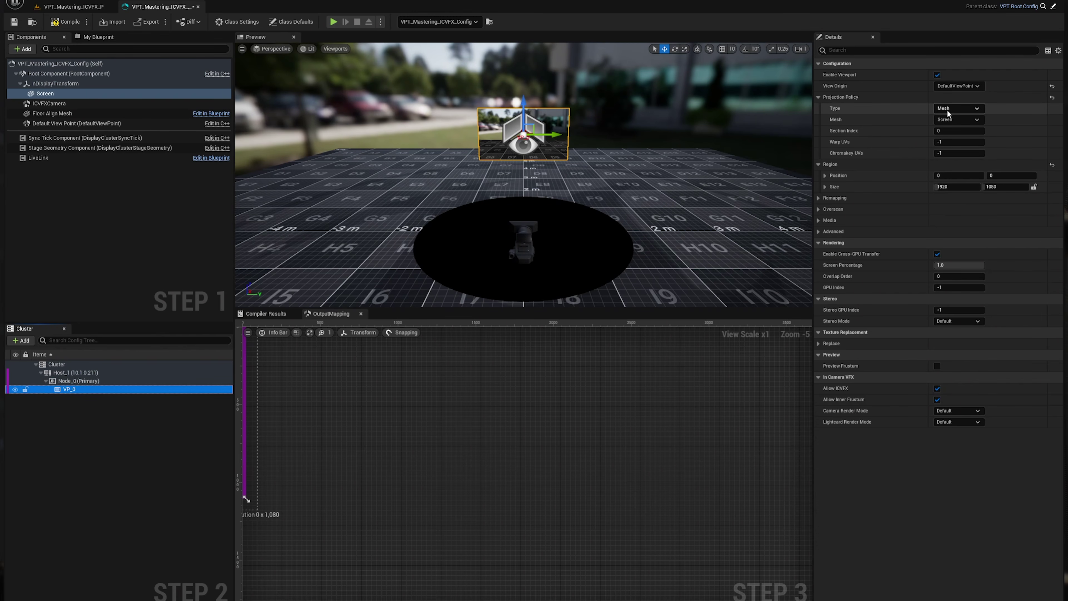
Examine the VP_0 viewport layout in the output mapping of VPT_Mastering_ICVFX_Config.
right_drag(306, 444, 565, 464)
scroll(511, 466, down, 2)
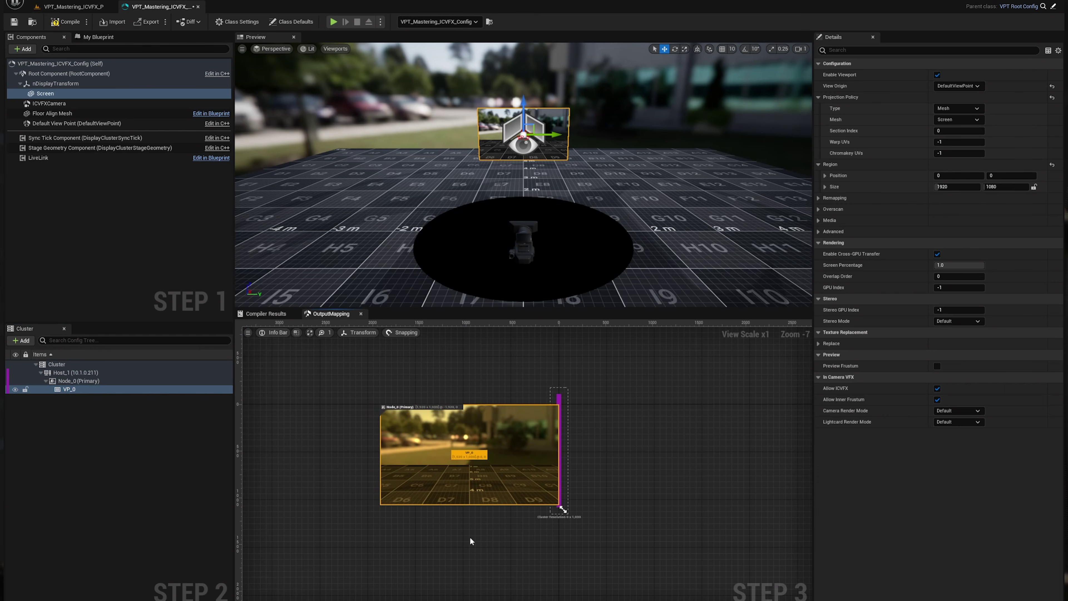
scroll(576, 487, up, 2)
right_drag(589, 507, 613, 556)
scroll(630, 493, down, 2)
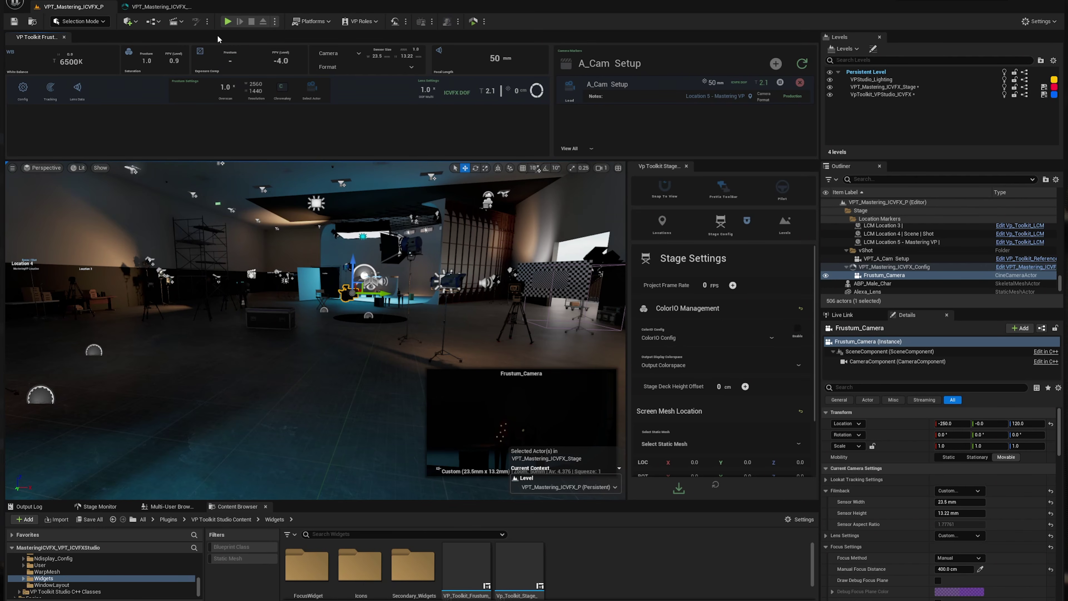
Set the Frustum exposure to -4.0 in the VP Toolkit Frustum widget.
text(4.0)
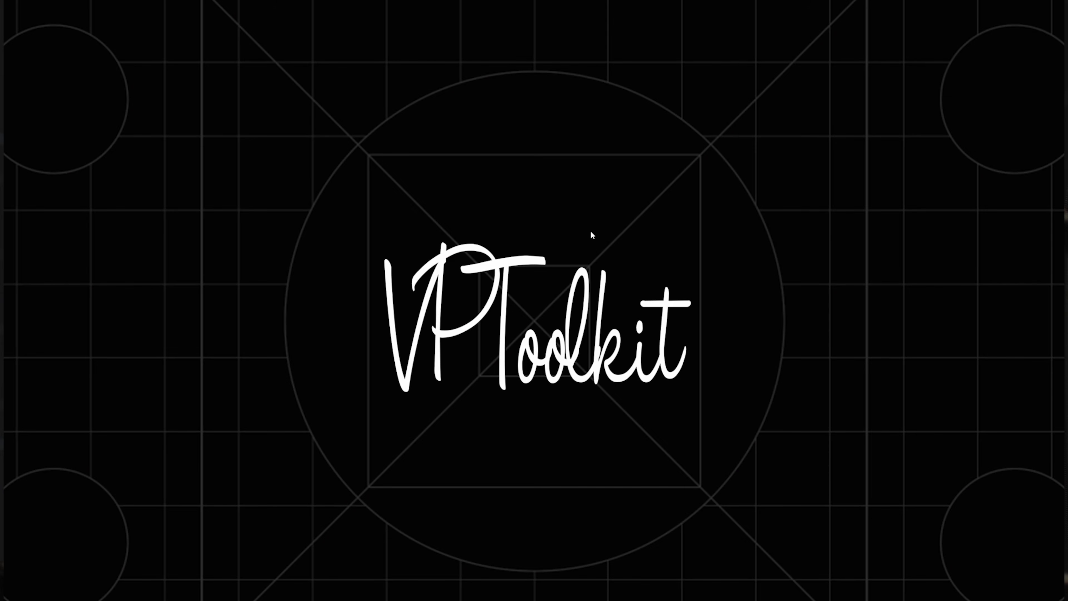
Open the Windows display settings and review the options for display 2.
right_click(553, 196)
click(589, 282)
click(544, 126)
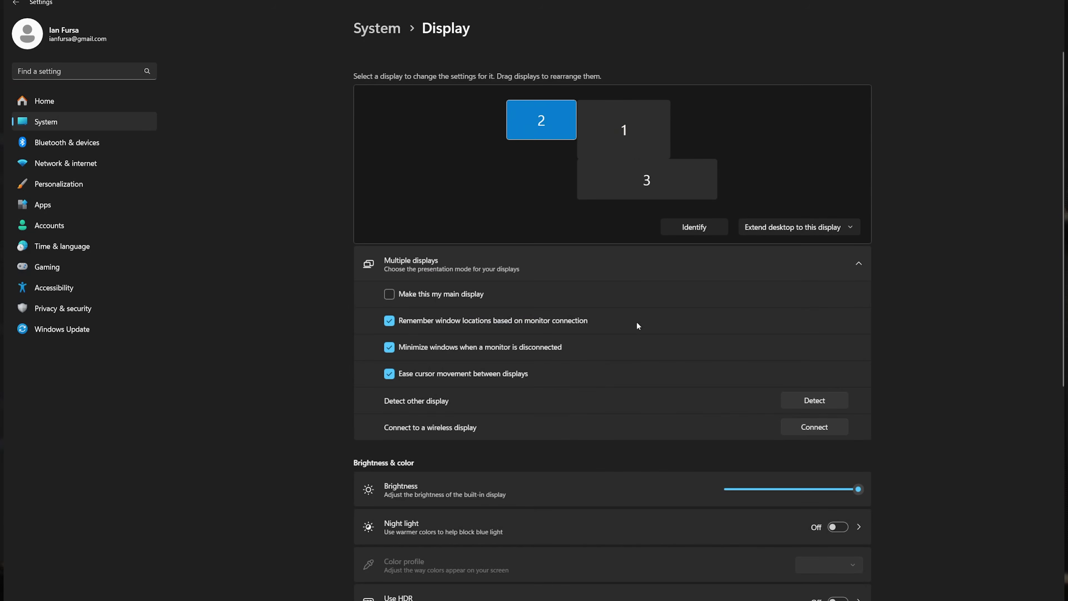
scroll(645, 279, down, 10)
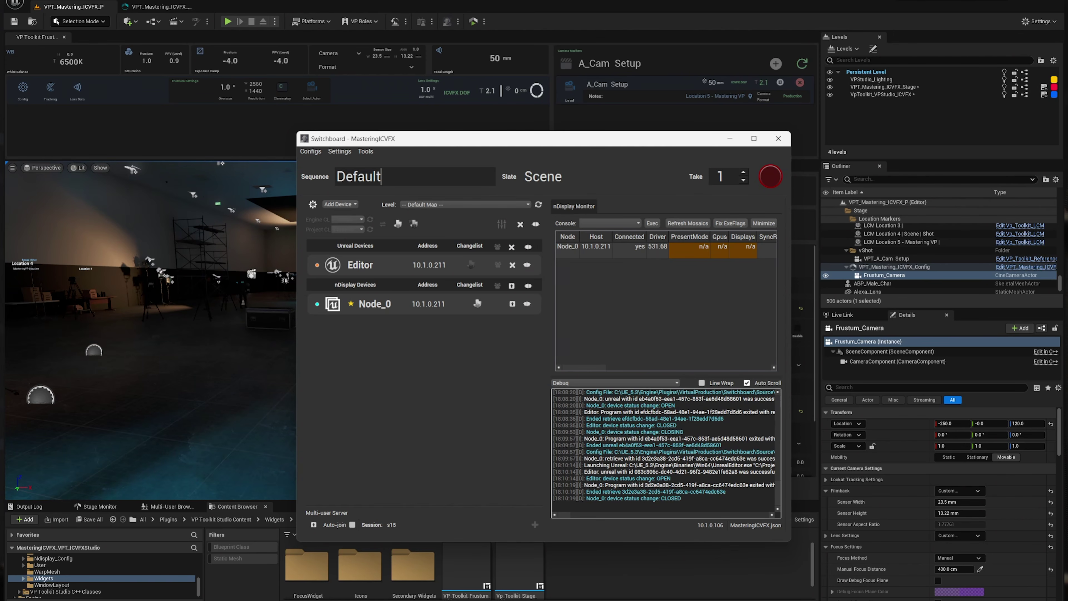
Check the Windows Defender Firewall state for private and public networks, and close its window.
key(super)
text(fire)
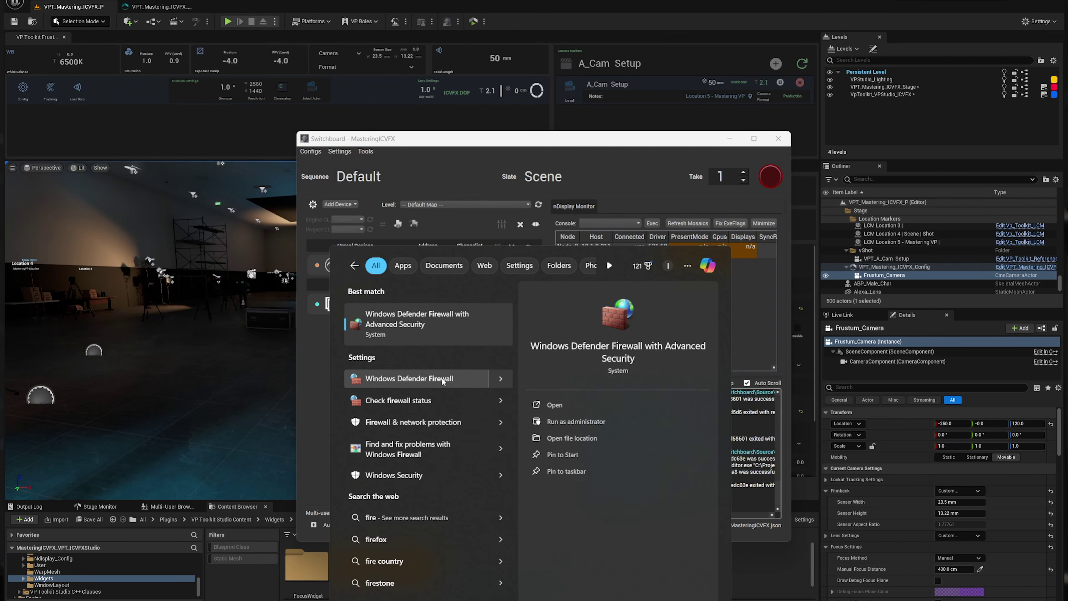
click(442, 380)
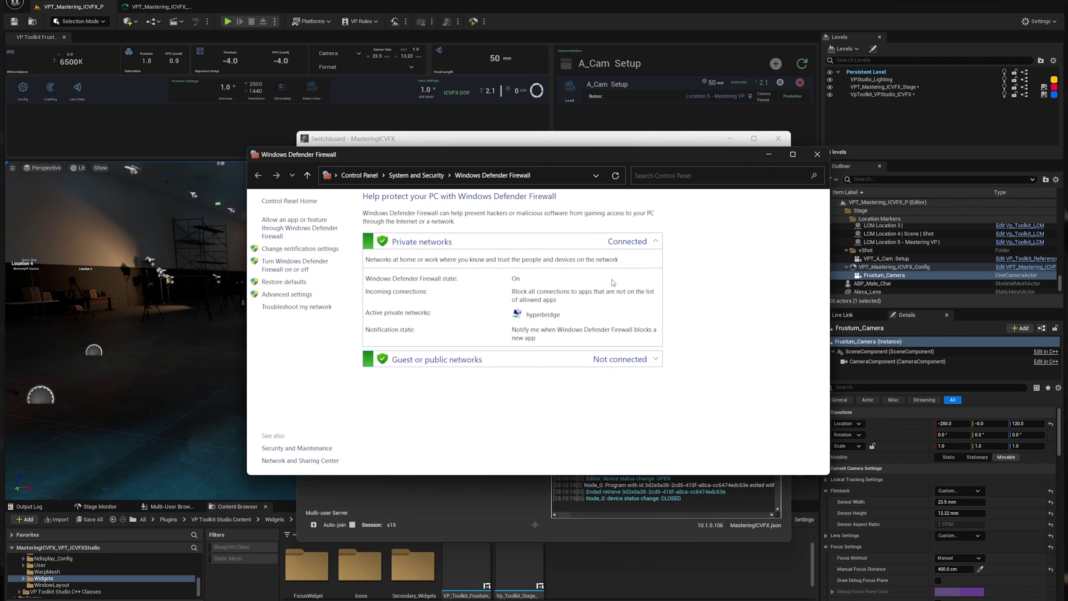
click(818, 154)
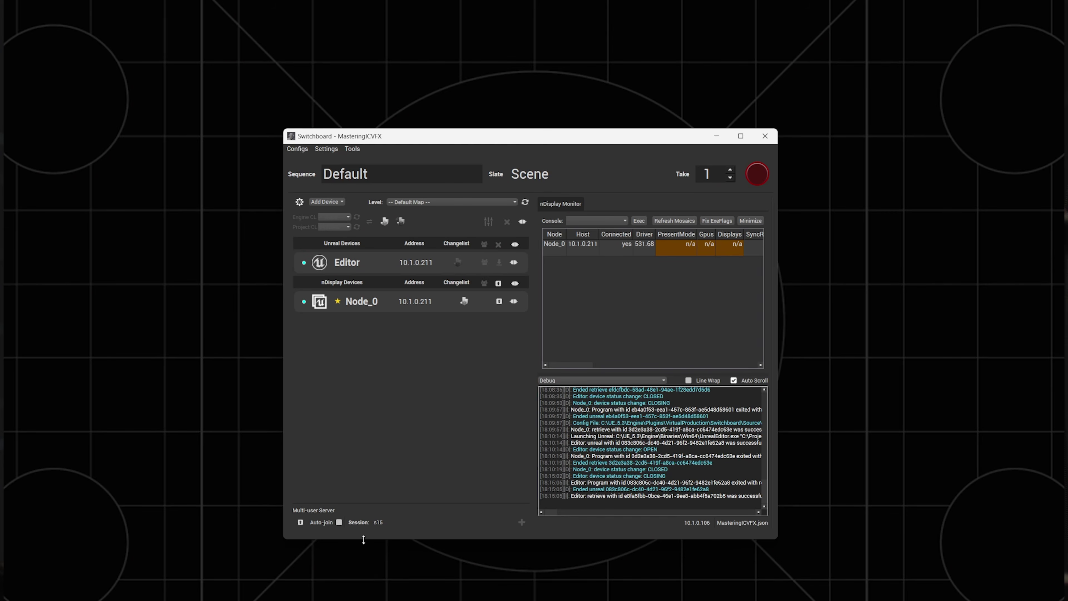
Enable Auto-join for the multi-user server and set its Unicast Endpoint to 10.1.0.211:9030 in the Switchboard settings.
click(340, 523)
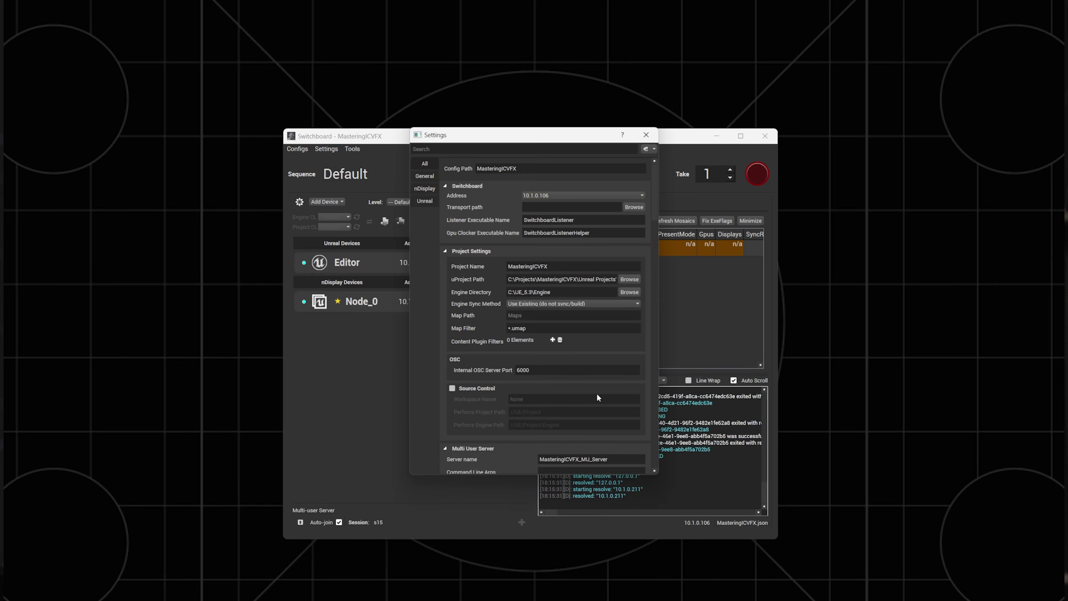
scroll(540, 374, down, 2)
scroll(514, 374, up, 1)
scroll(535, 373, down, 2)
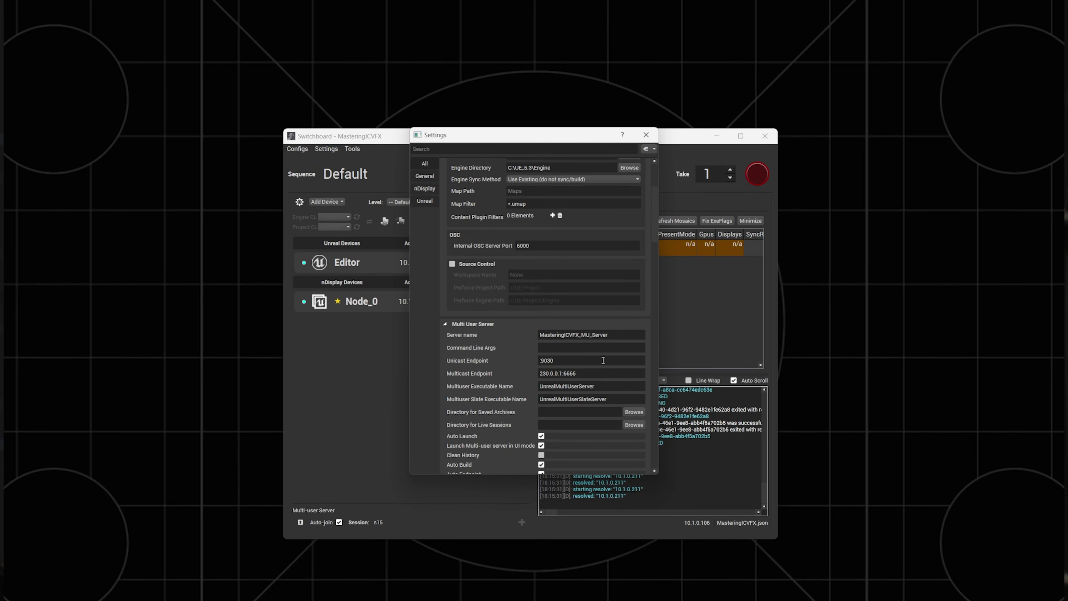
text(10.1.0.211)
text(:)
scroll(490, 362, down, 2)
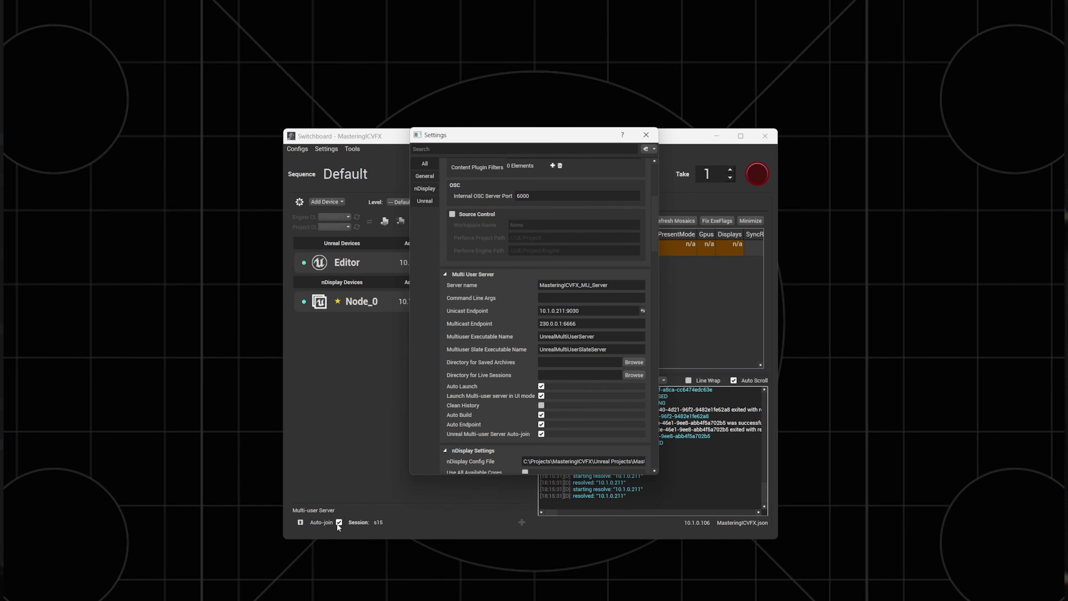
click(646, 135)
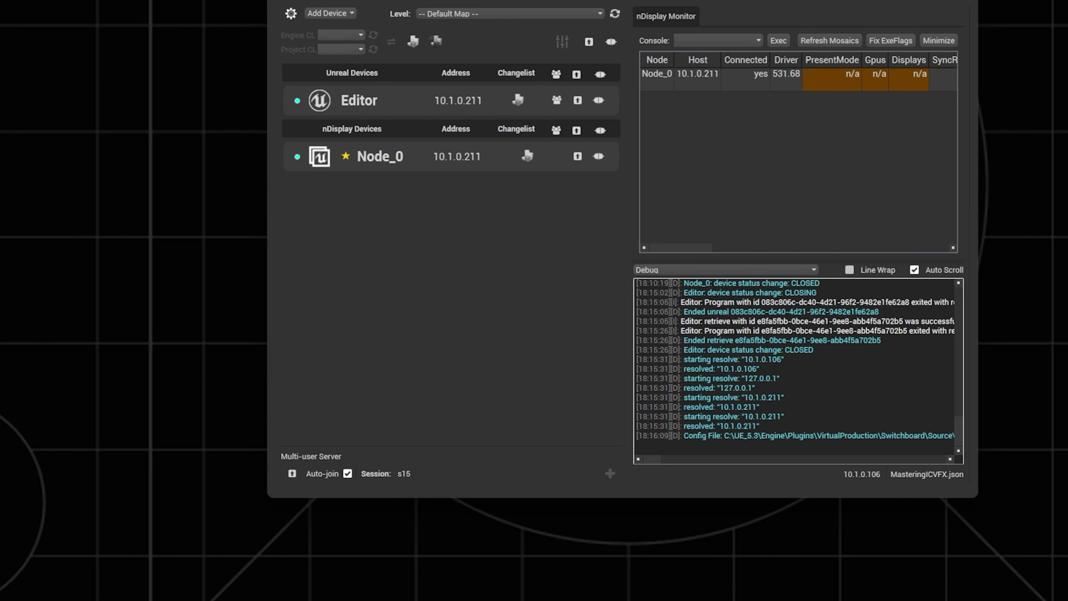
Launch the multi-user server and review its archived sessions and clients.
click(292, 474)
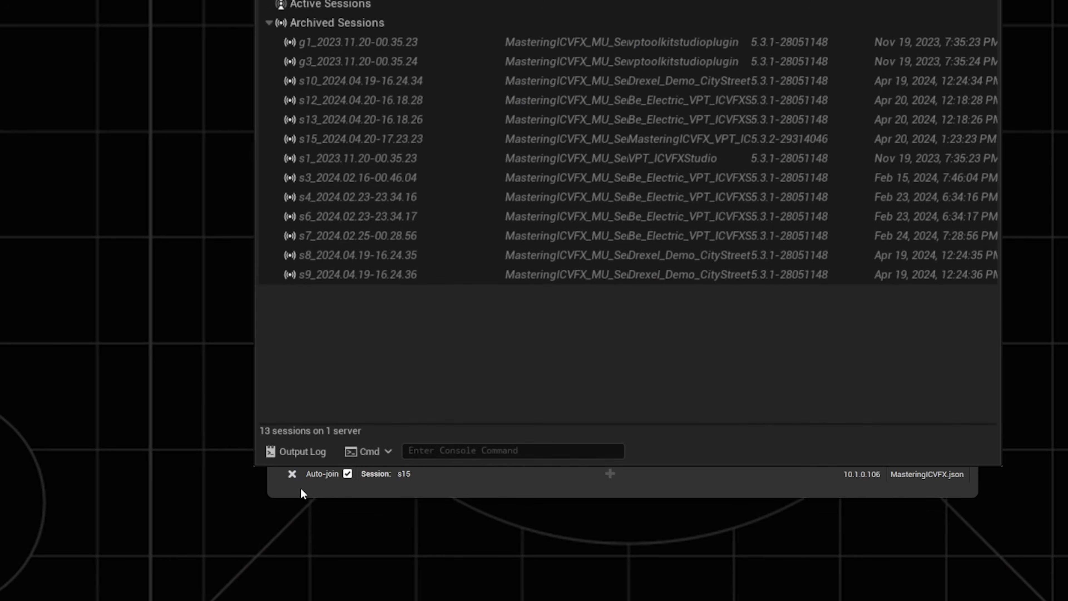
click(379, 484)
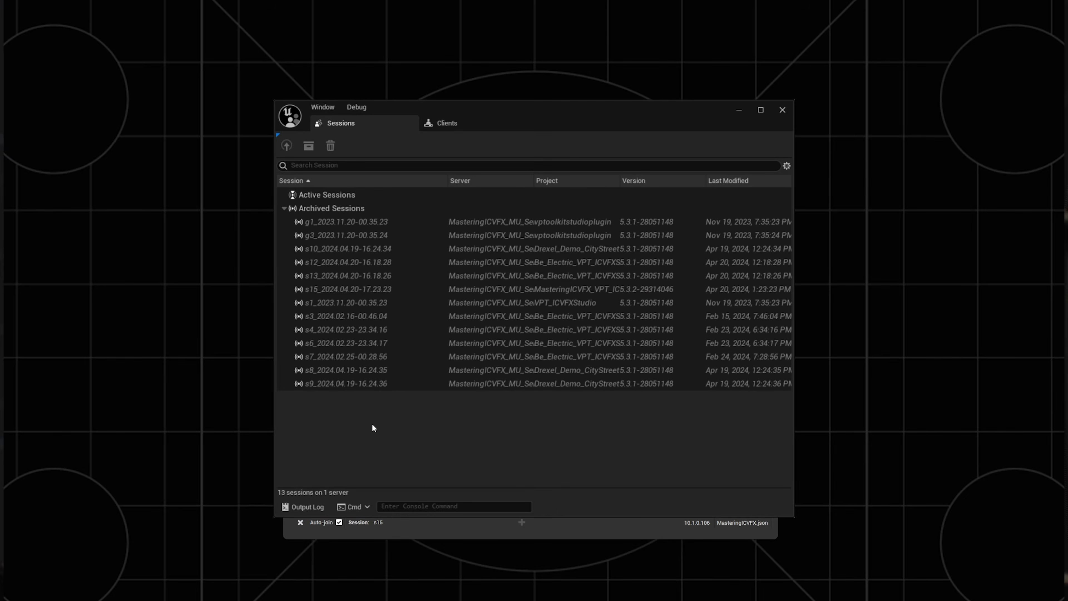
click(349, 221)
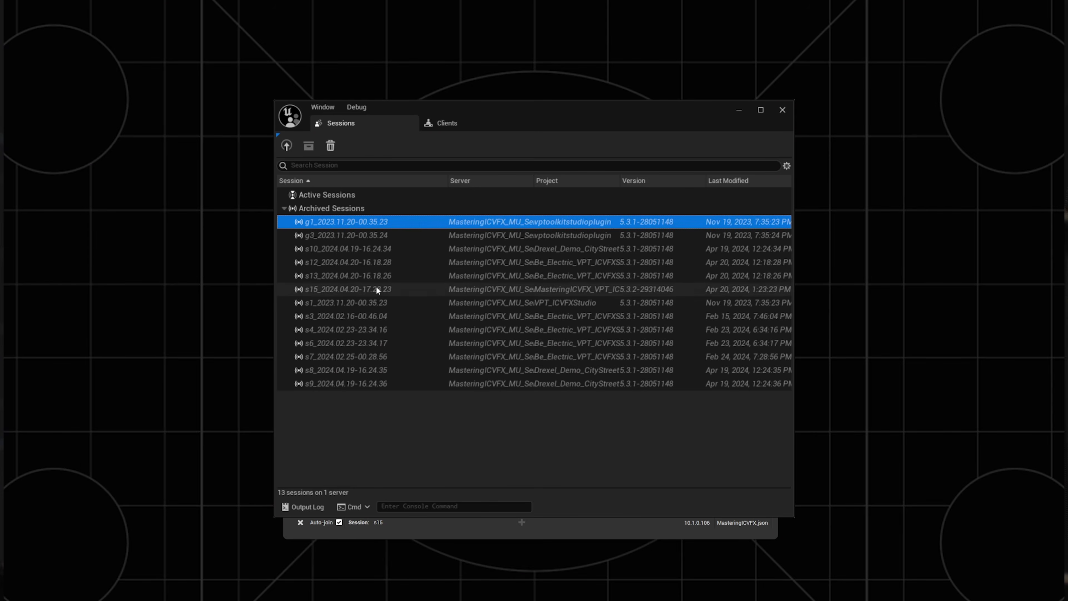
click(375, 250)
click(375, 315)
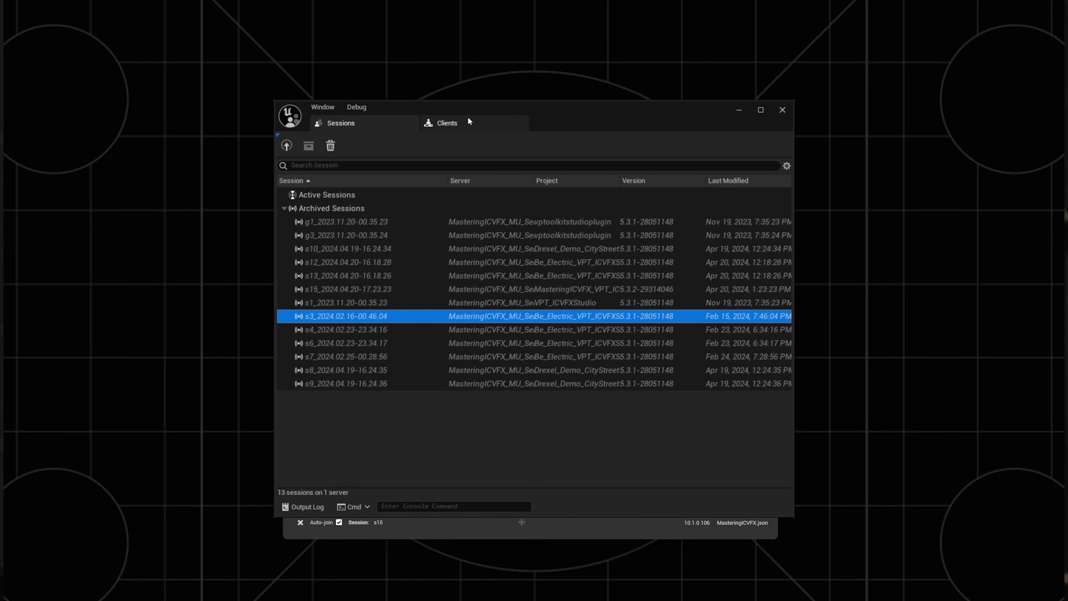
click(457, 123)
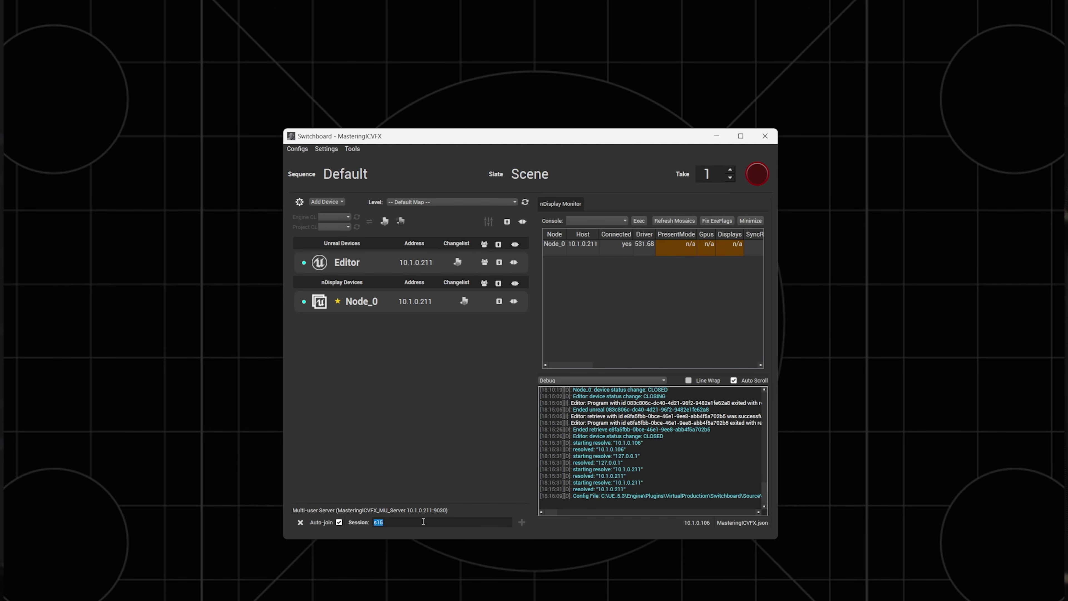
Name the multi-user session s01 in Switchboard and increment it to s02.
click(424, 522)
text(s01)
key(Return)
click(521, 523)
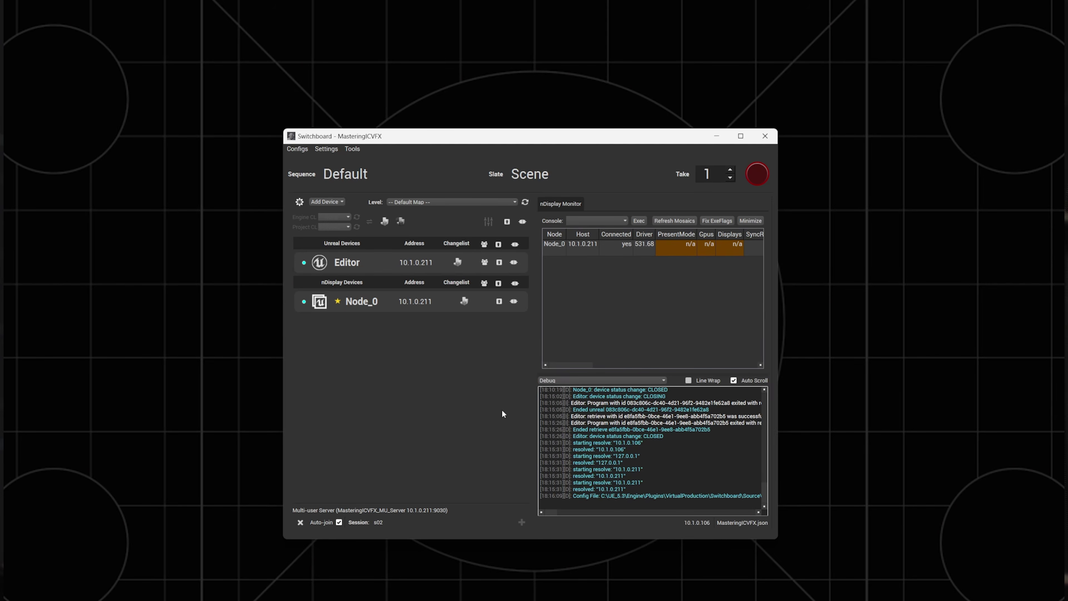
Launch the Editor device from Switchboard and discard the in-memory changes to create session s02.
click(500, 263)
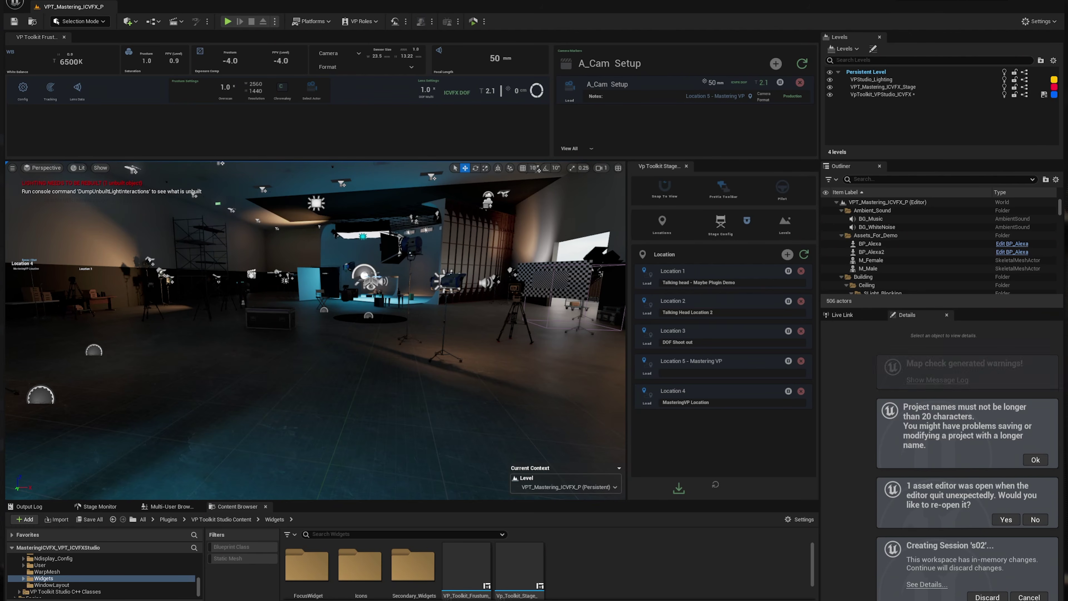
click(988, 597)
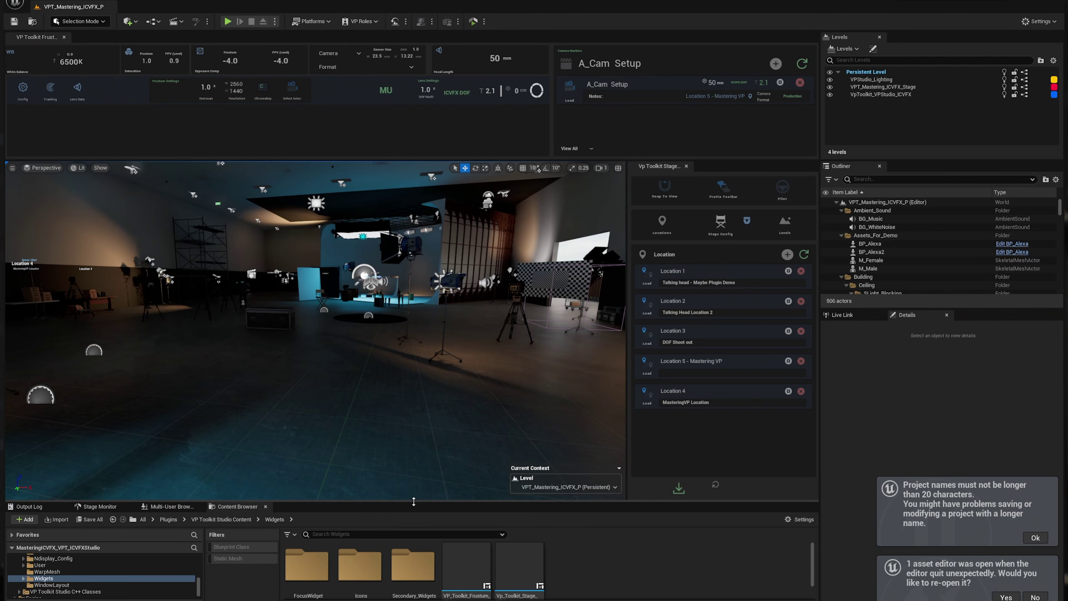
Enlarge the lower panel area and check the Editor client of session s02 in the Multi-User Browser.
drag(415, 497, 415, 431)
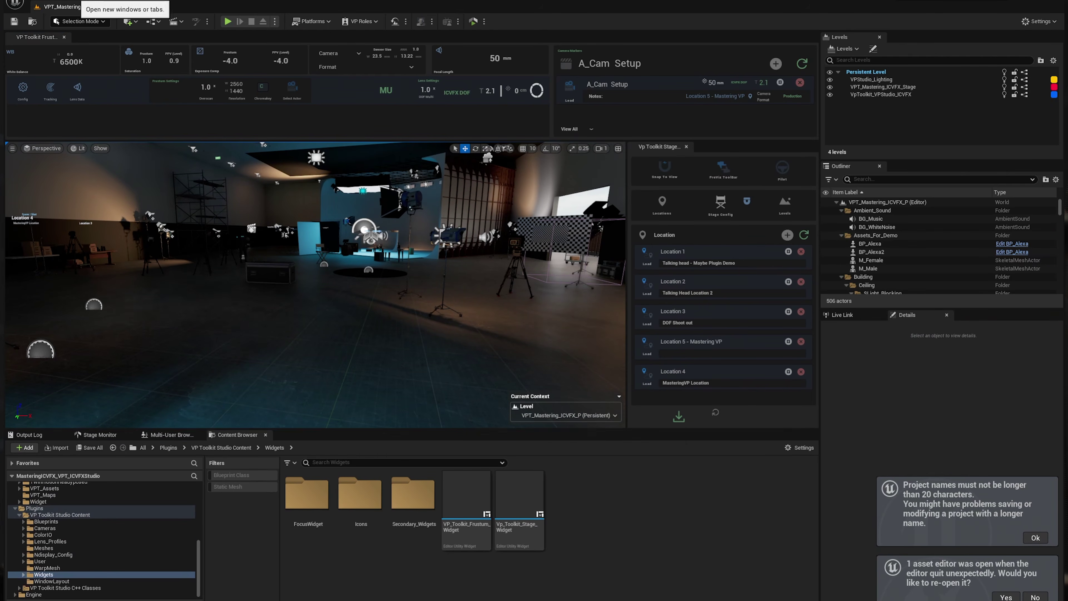
click(77, 4)
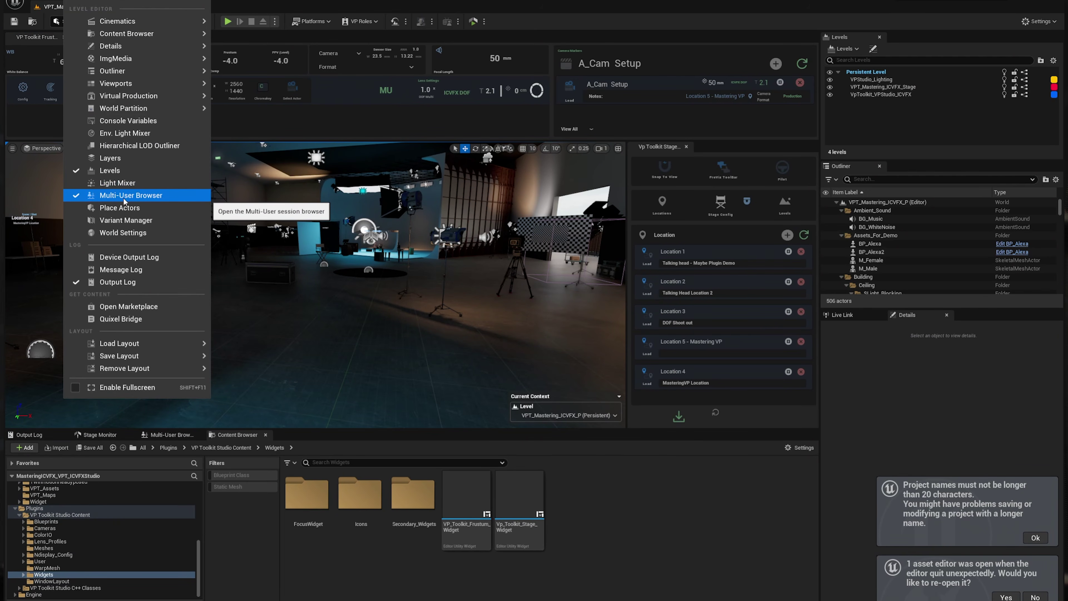
click(181, 436)
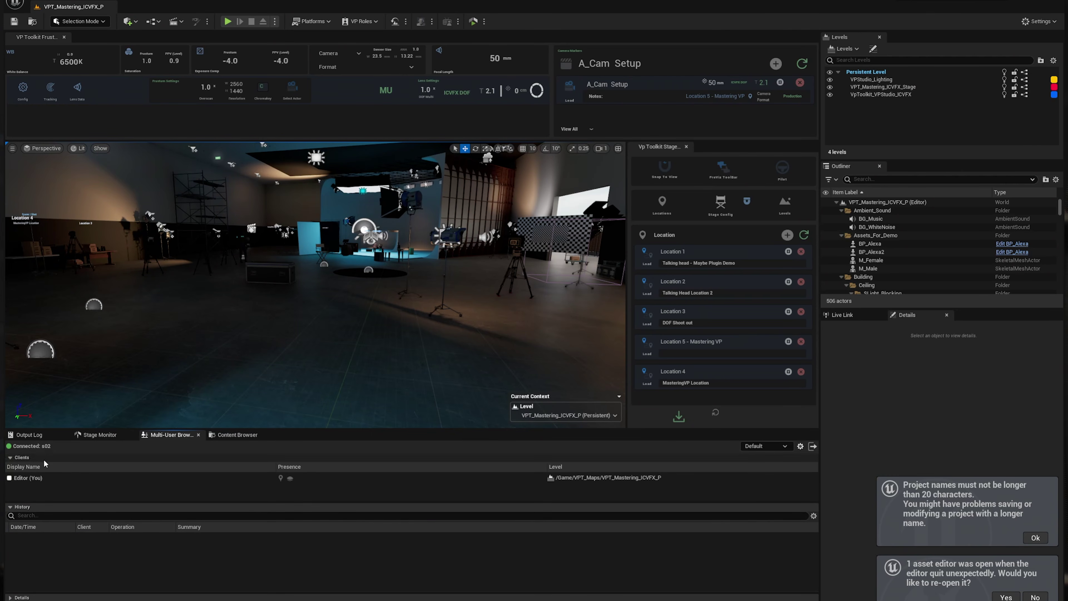
click(54, 480)
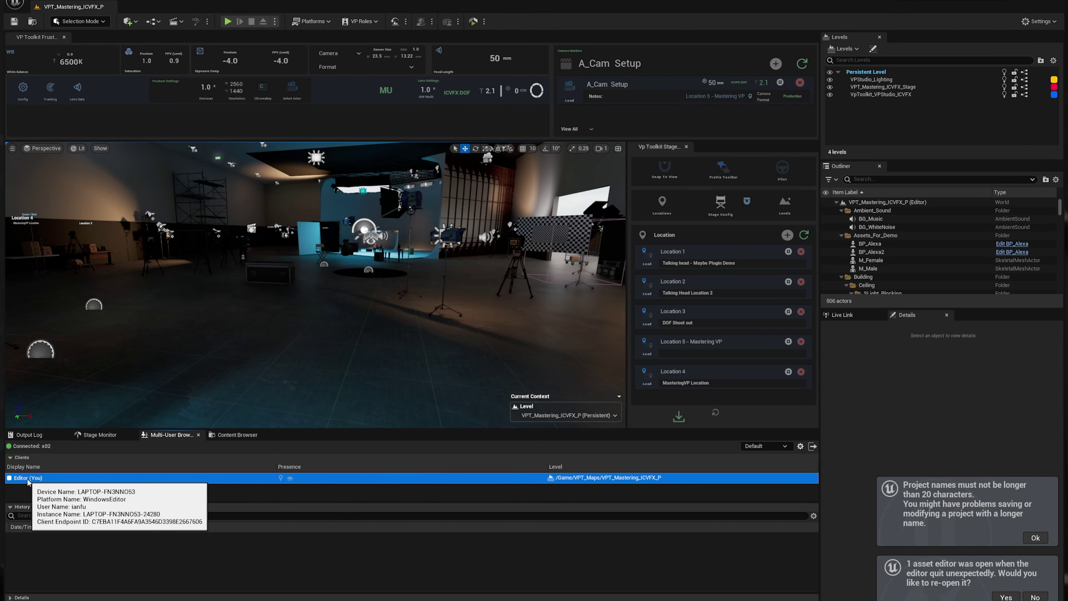
Launch the nDisplay device from Switchboard, view its render output, and check the Node_0 client in the editor's Multi-User Browser.
key(alt+Tab)
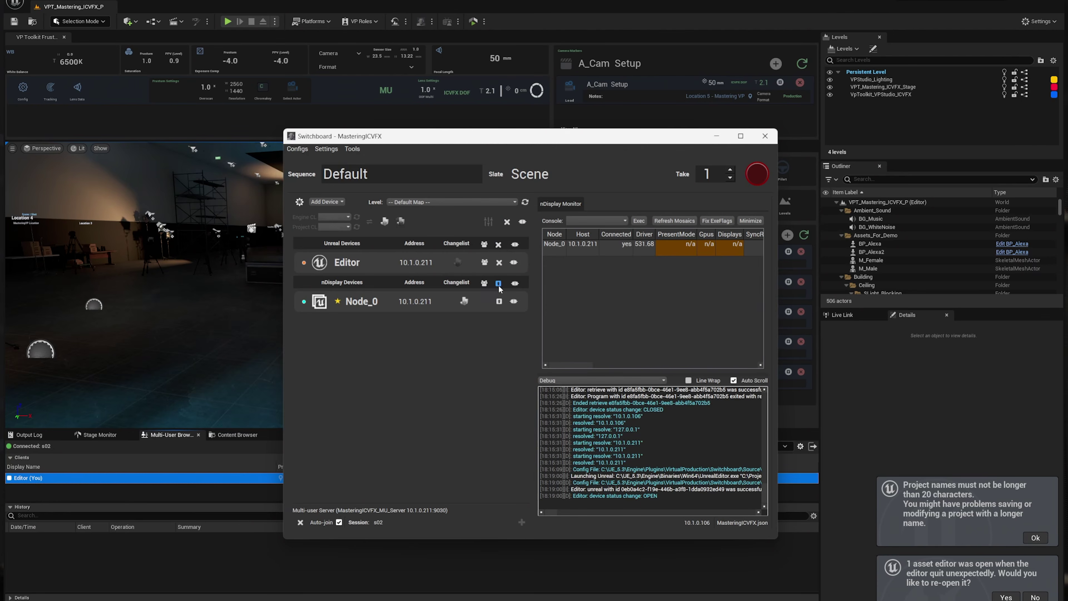
key(alt+Tab)
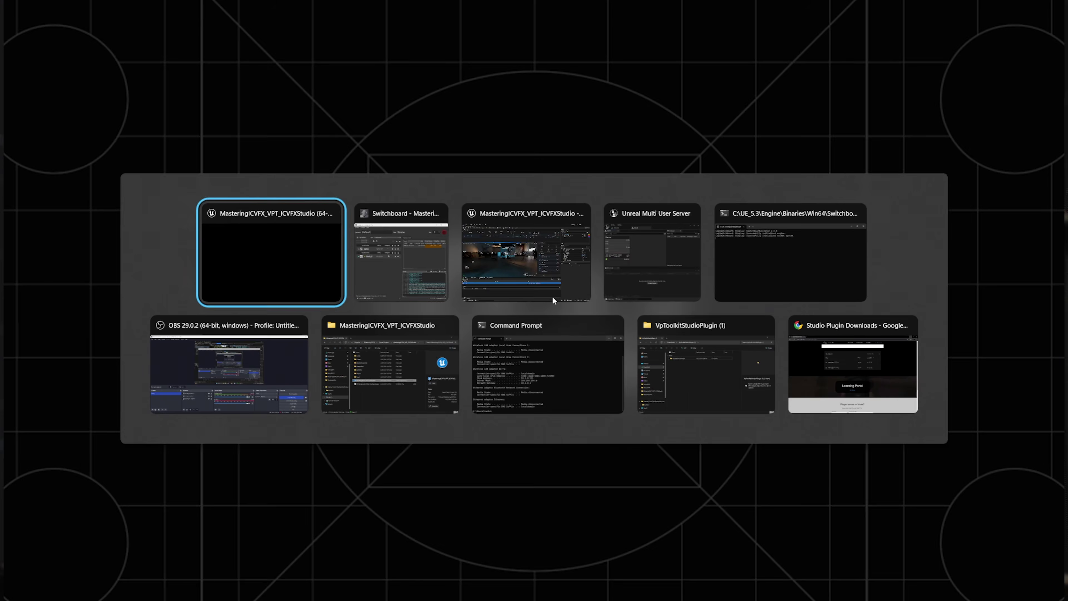
key(alt+Tab)
key(alt+Tab)
key(alt+shift+Tab)
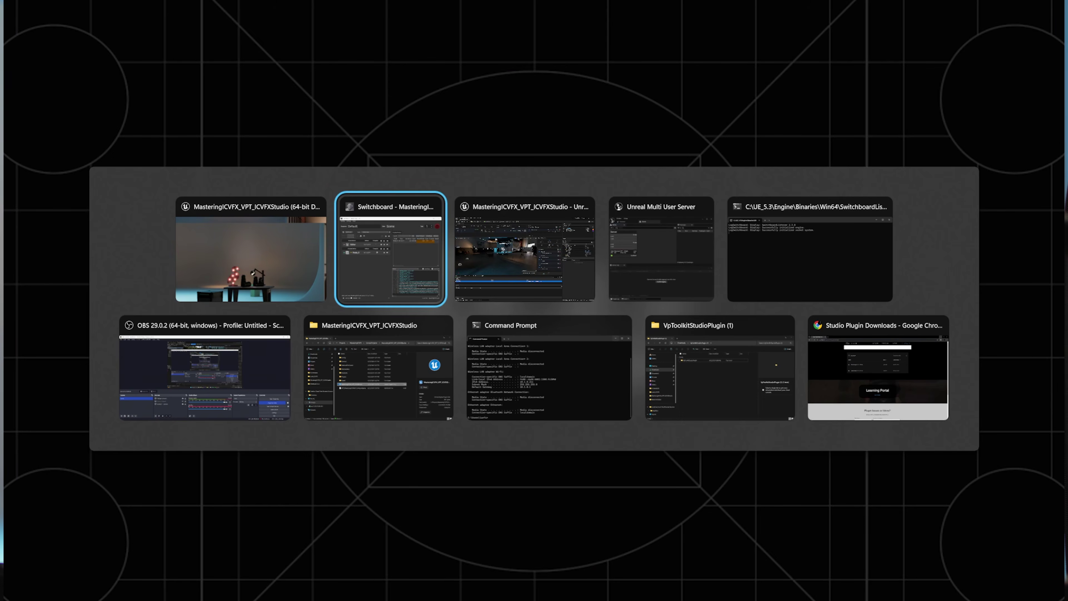
key(alt+Tab)
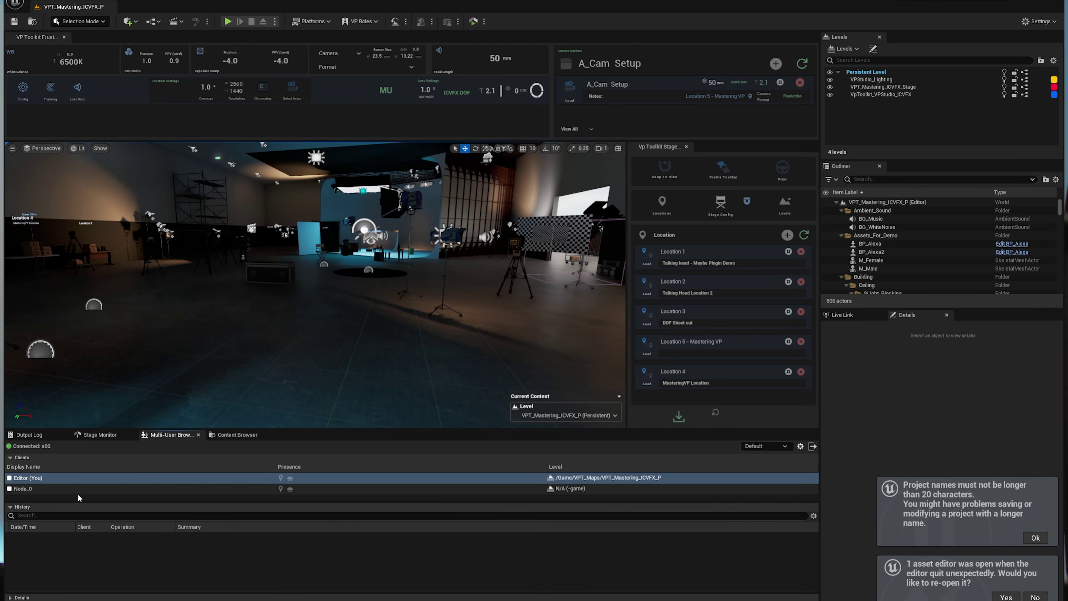
click(61, 490)
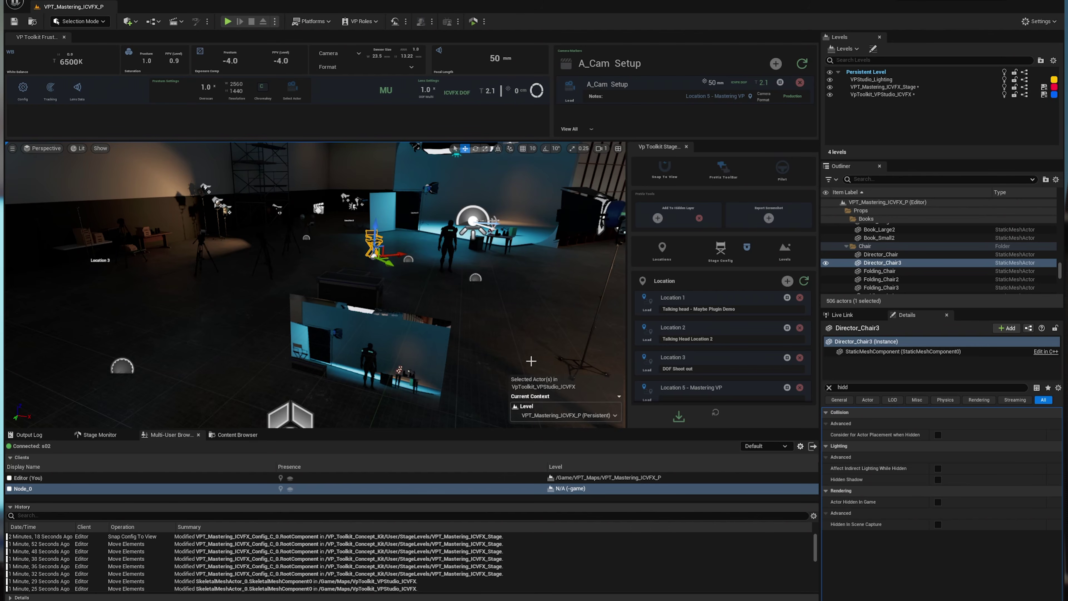
Save the modified VPT_Mastering_ICVFX_Stage and VpToolkit_VPStudio_ICVFX levels.
click(452, 246)
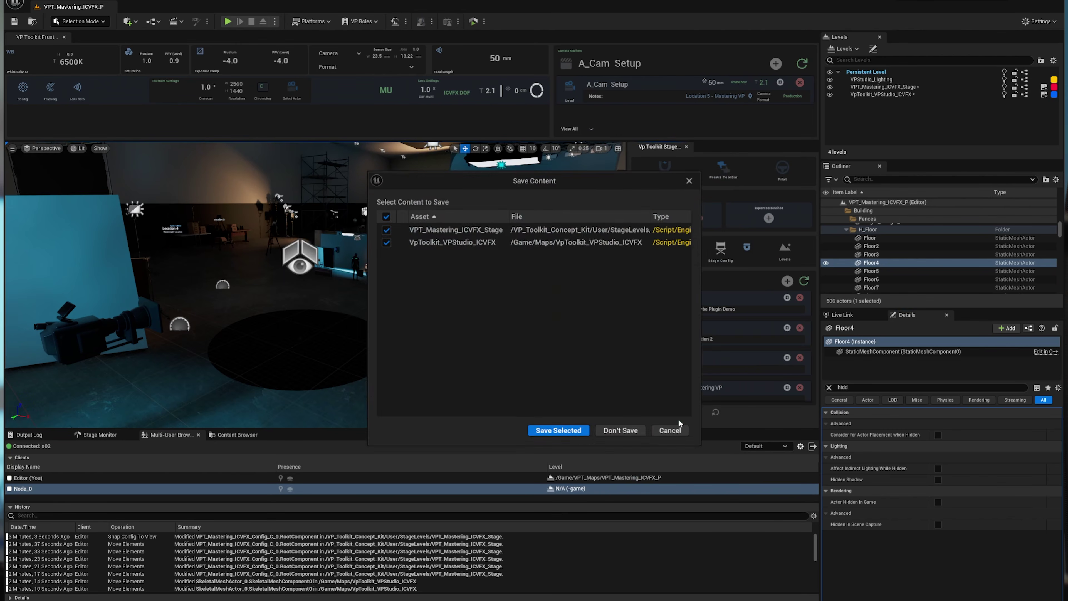
click(556, 426)
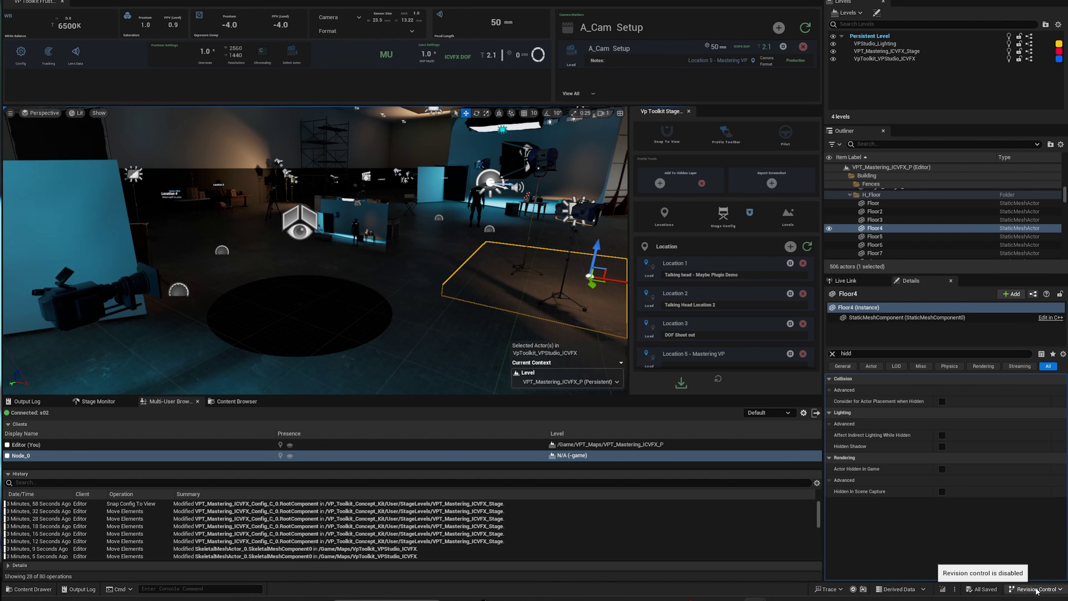
Persist the multi-user session changes for both listed files with Make Files Writable enabled.
click(1037, 590)
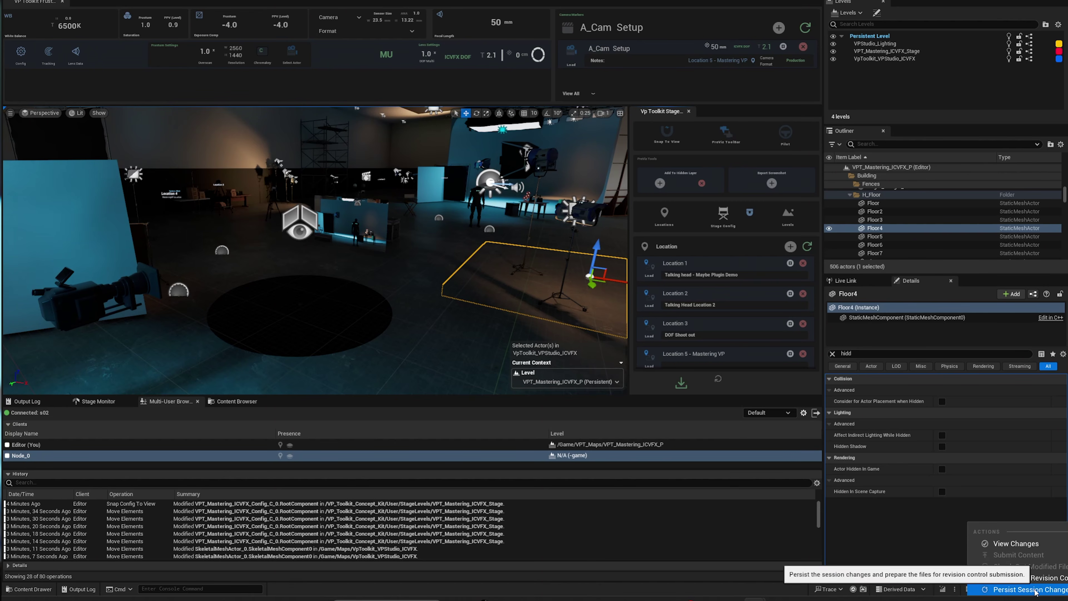
click(1013, 590)
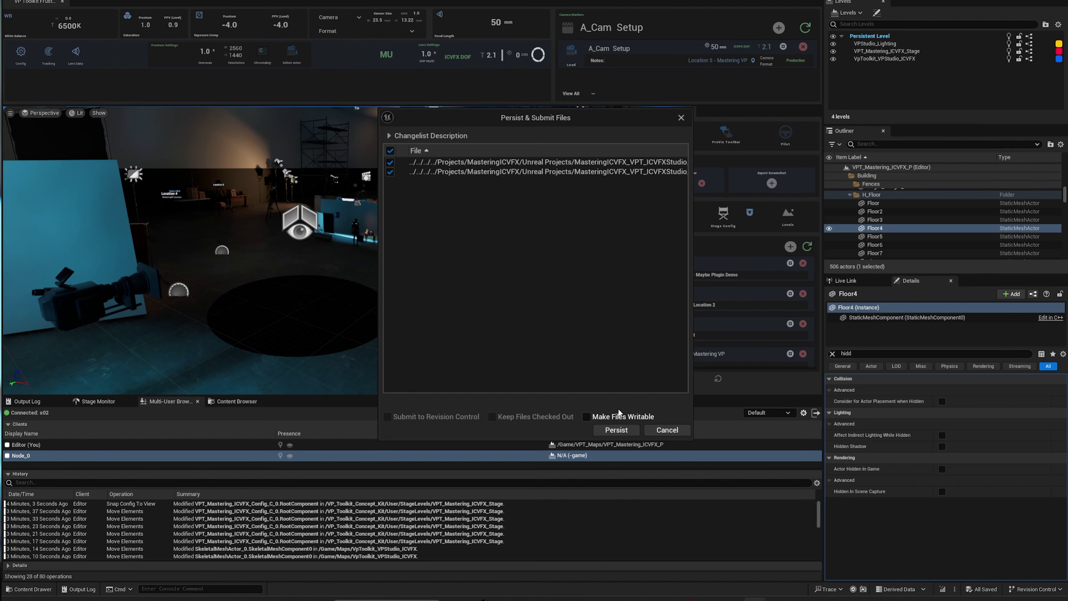
click(635, 419)
click(616, 434)
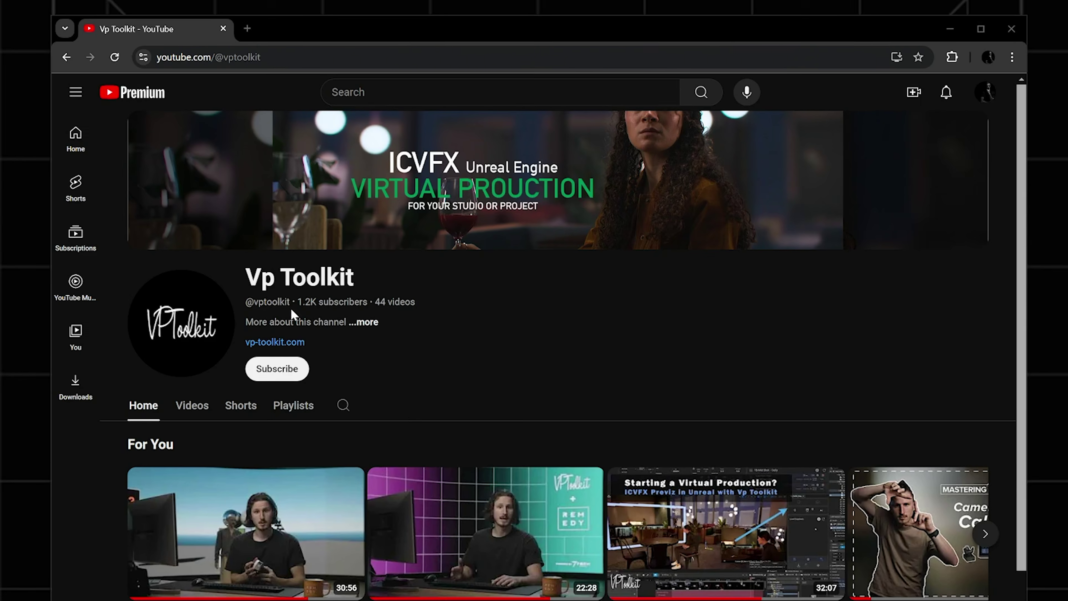
In the browser, subscribe to the Vp Toolkit YouTube channel and open its notification options.
click(275, 366)
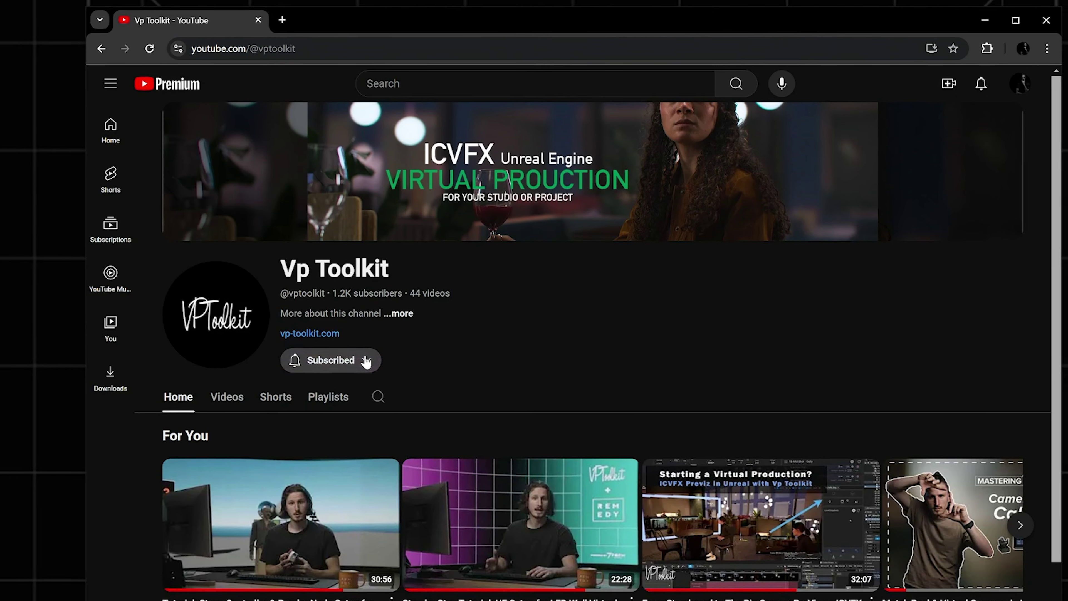
click(379, 360)
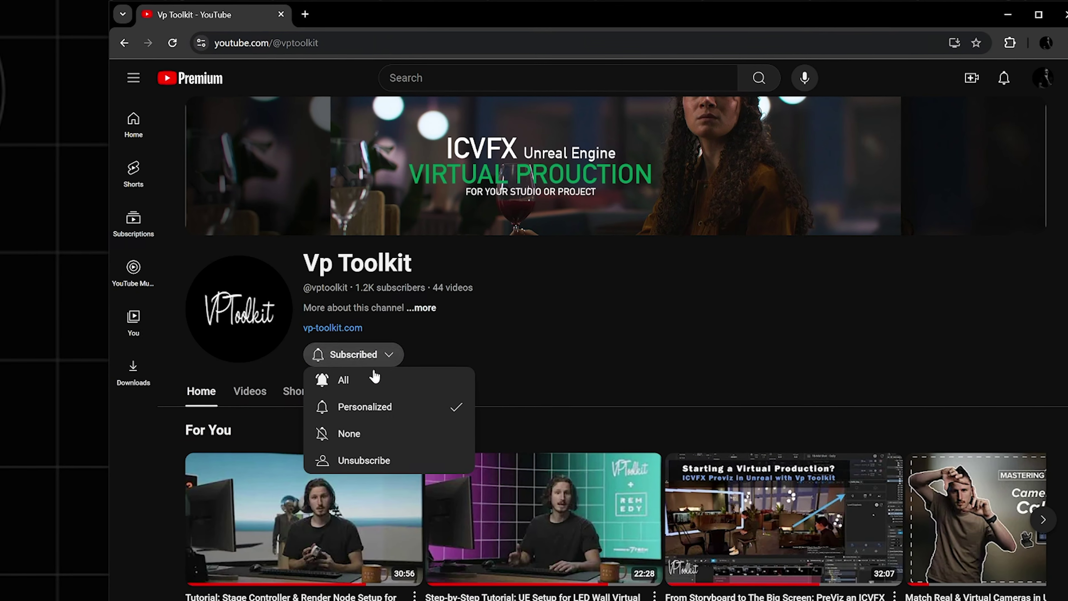